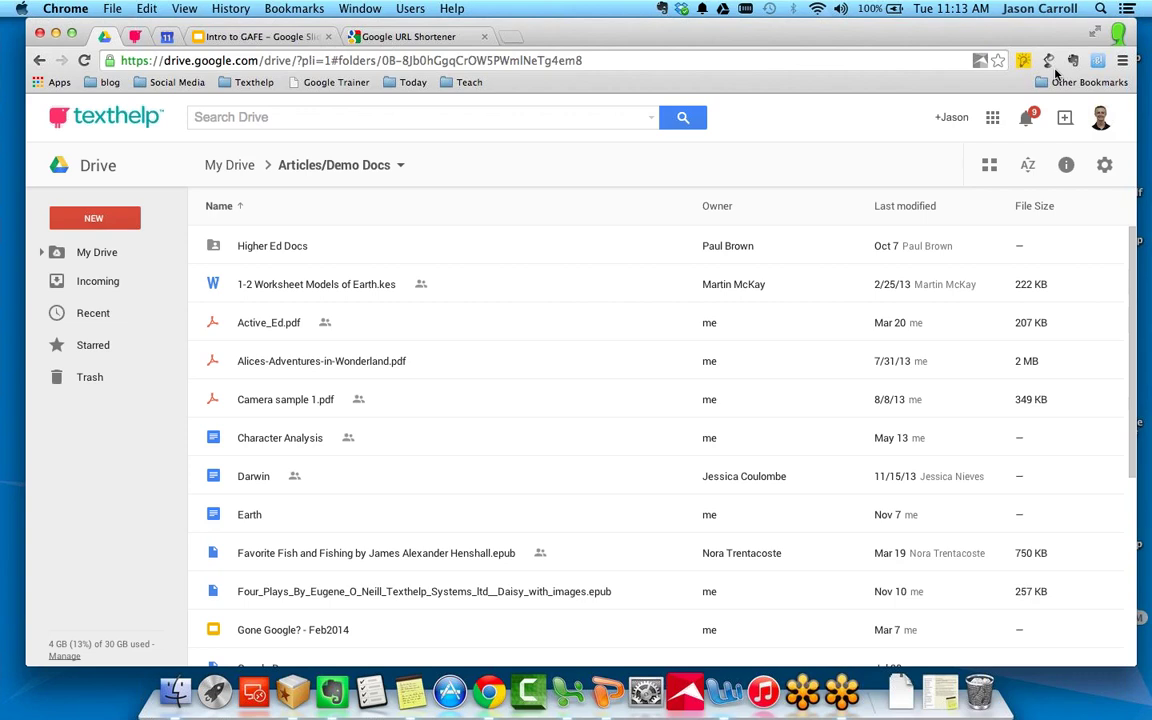
left_click(1104, 166)
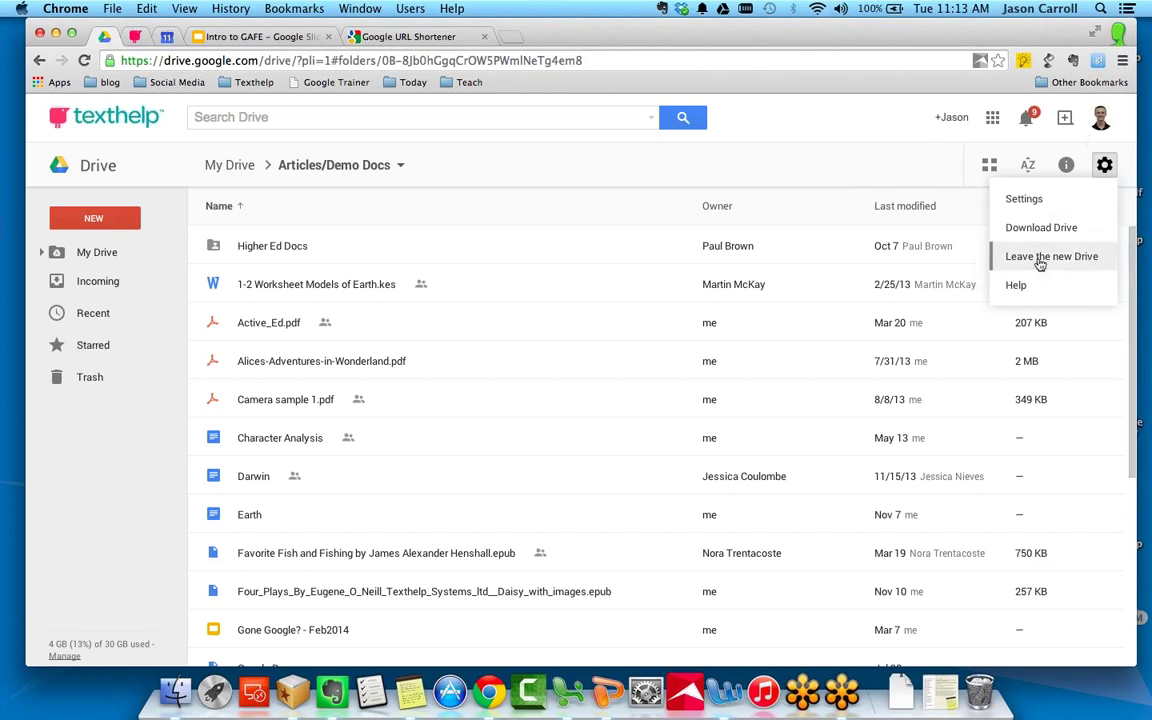
left_click(913, 170)
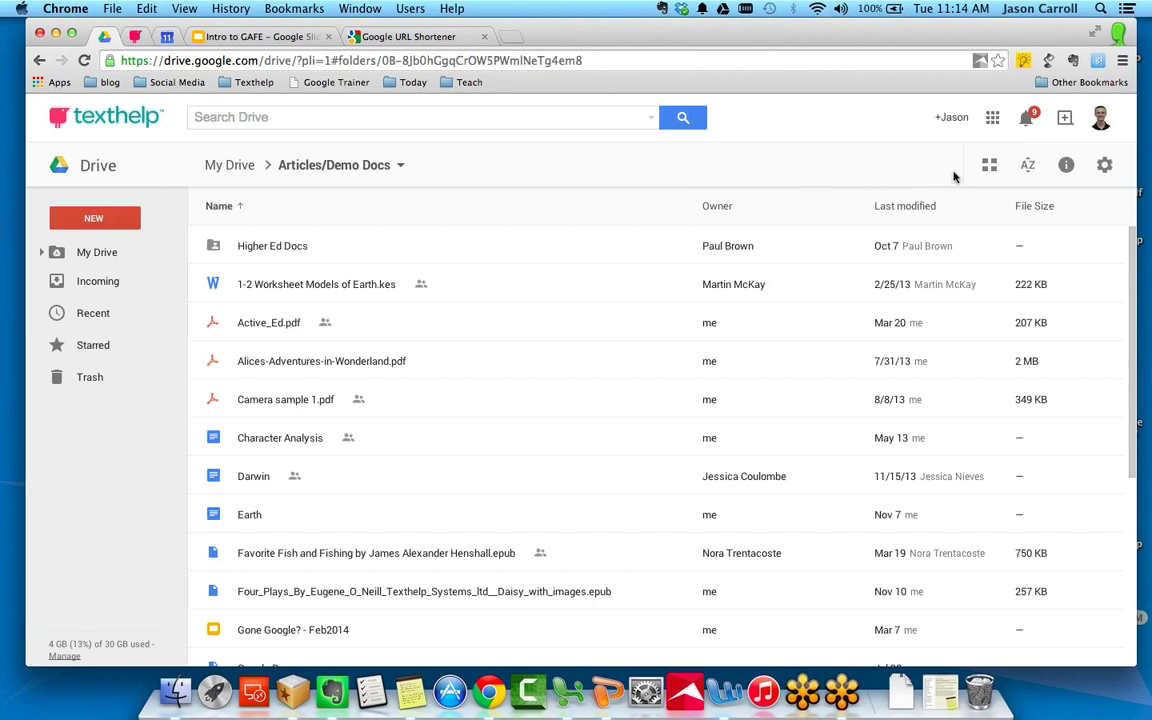
Switch the file list to grid view and go up to the My Drive folder.
left_click(988, 167)
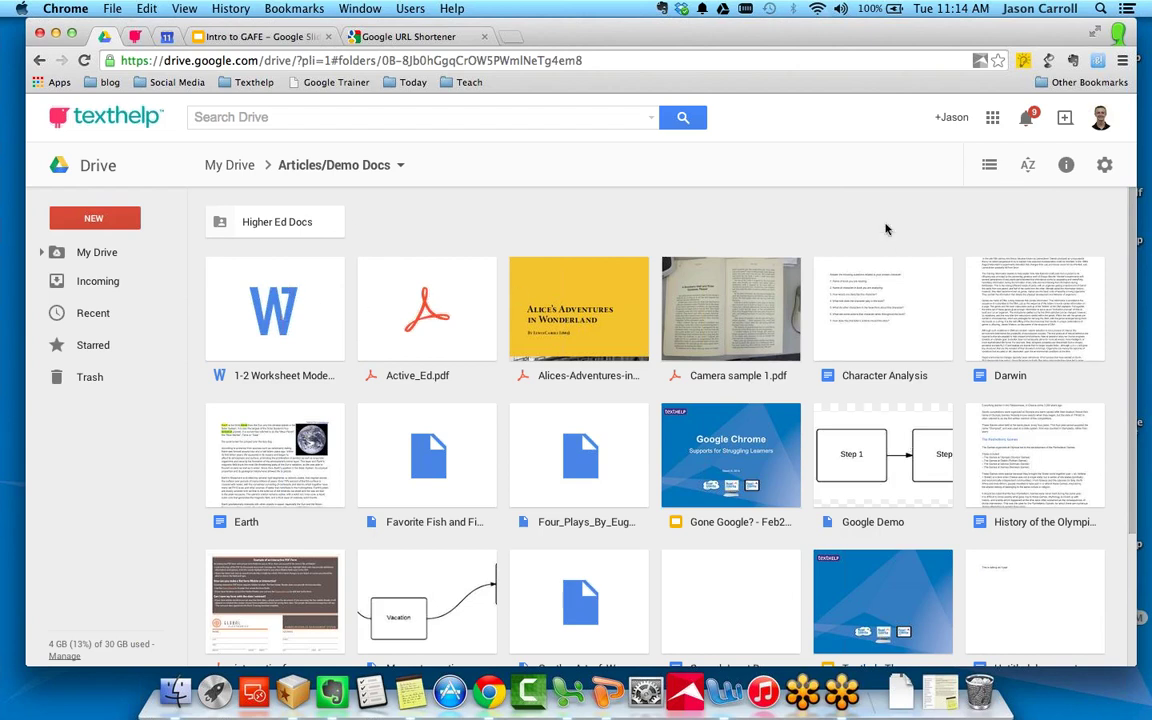
left_click(245, 168)
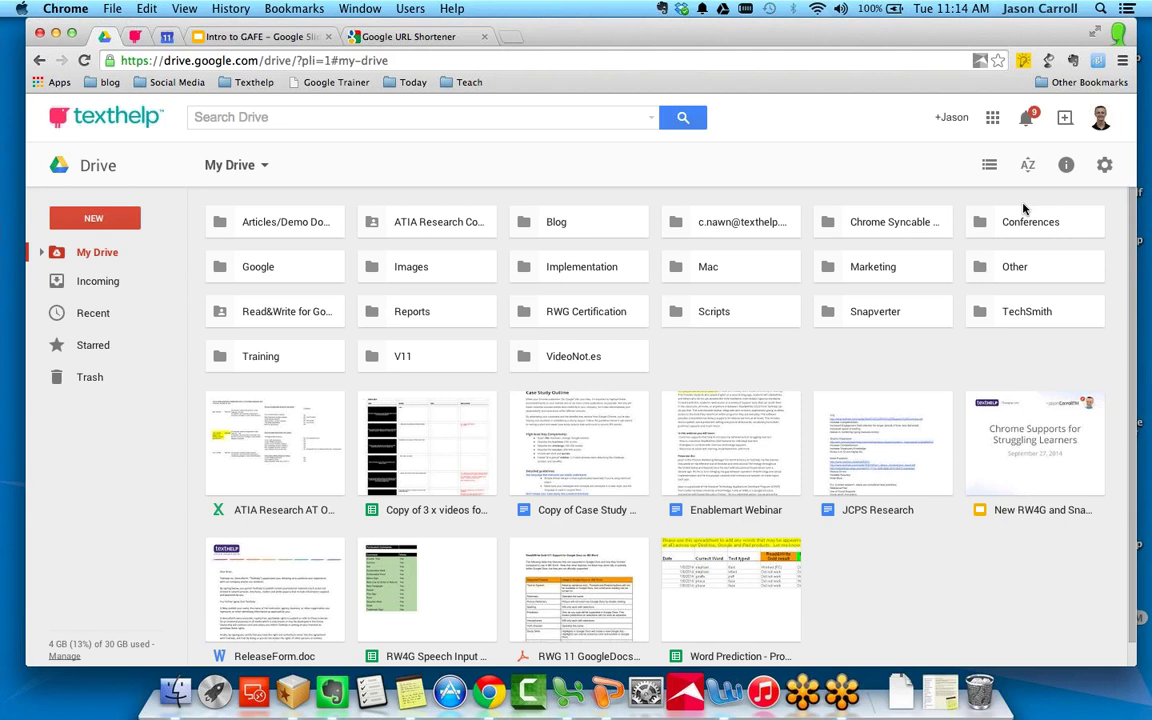
Examine the activity and details information for My Drive and the details of the Articles/Demo Docs folder, and hide the information.
left_click(1066, 166)
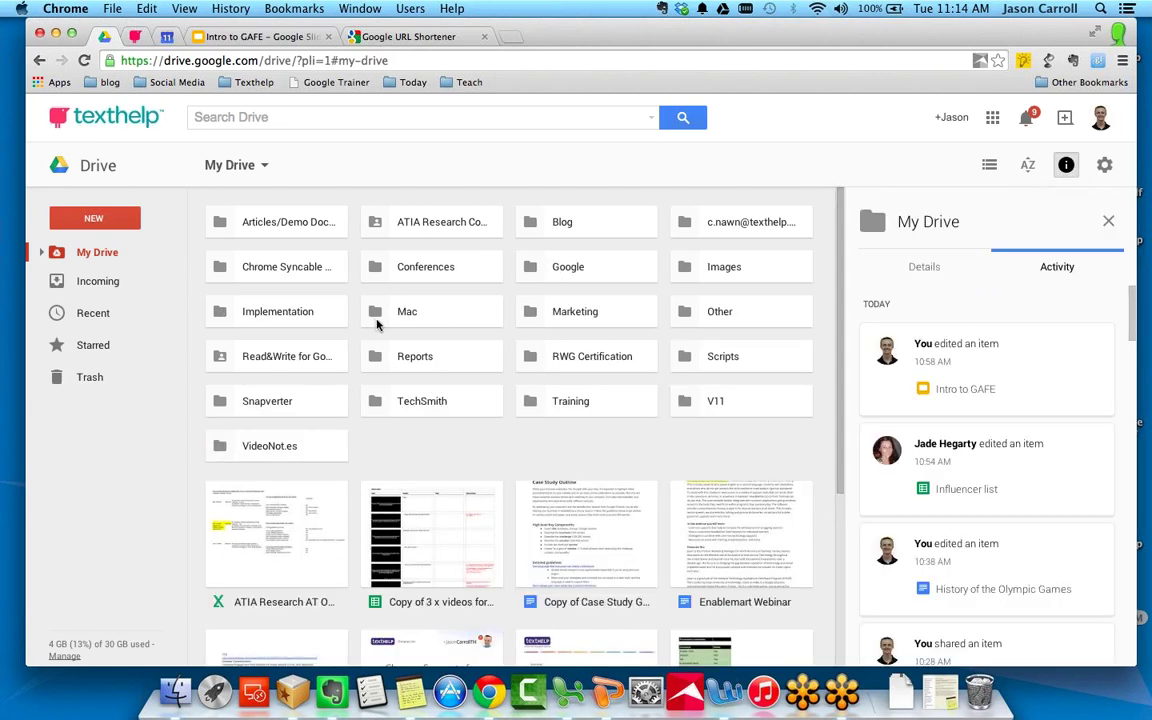
left_click(916, 267)
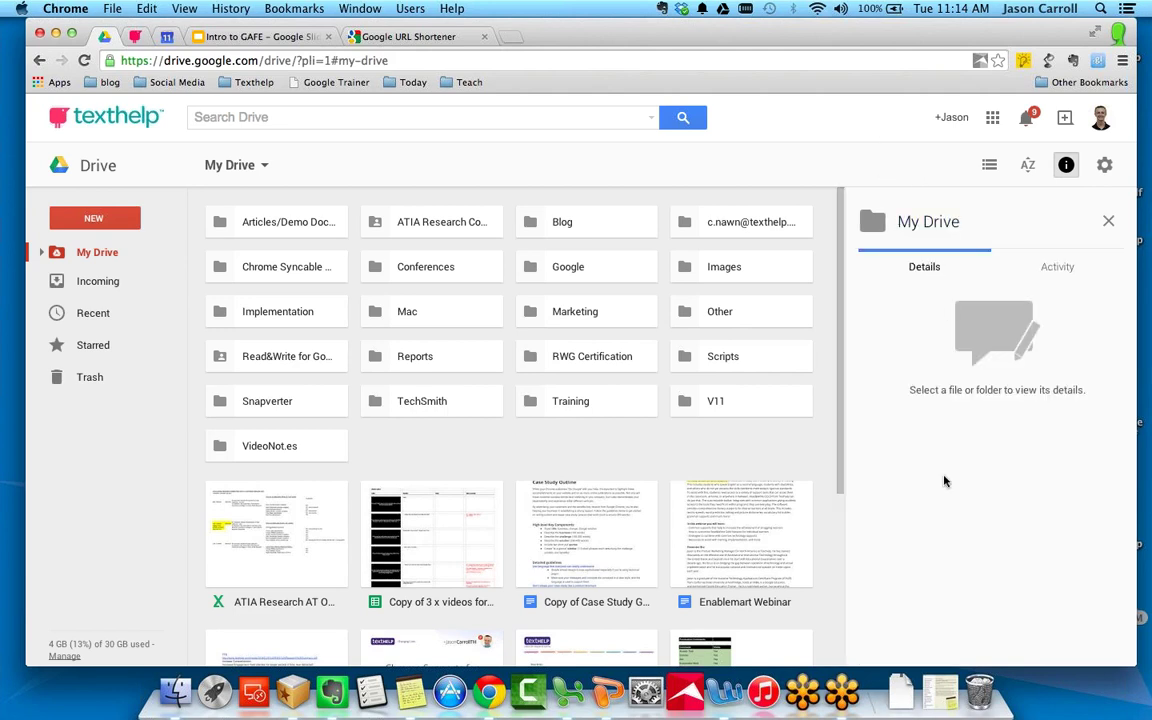
left_click(280, 216)
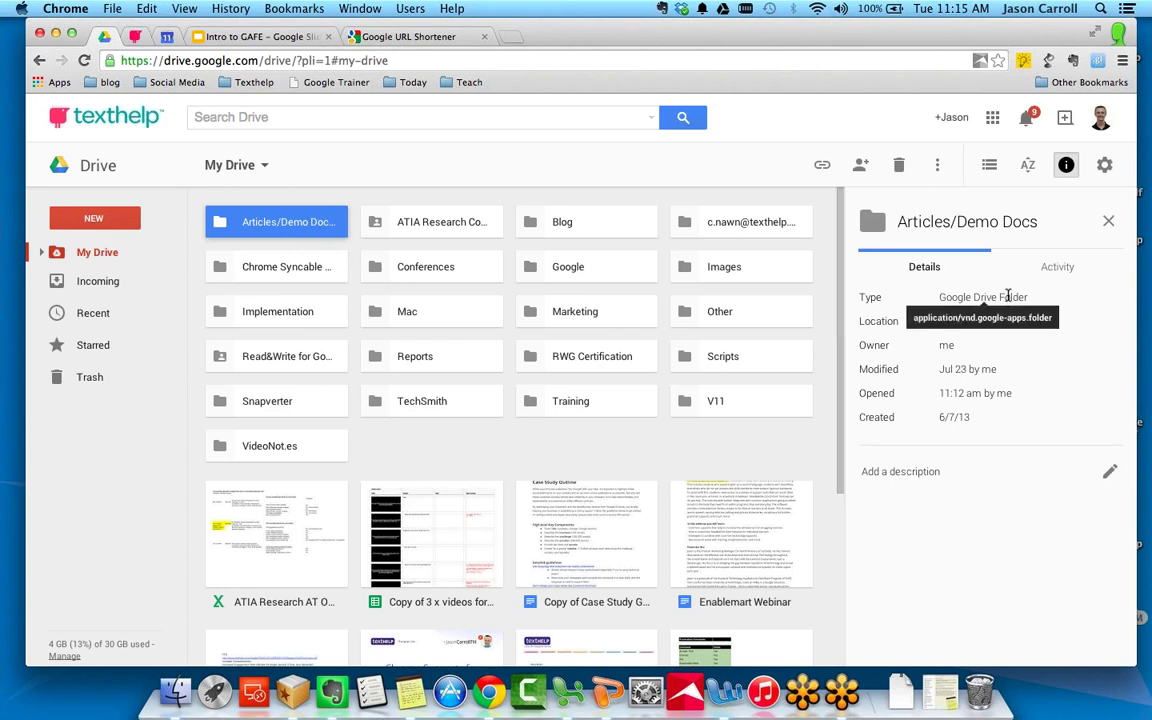
left_click(1066, 170)
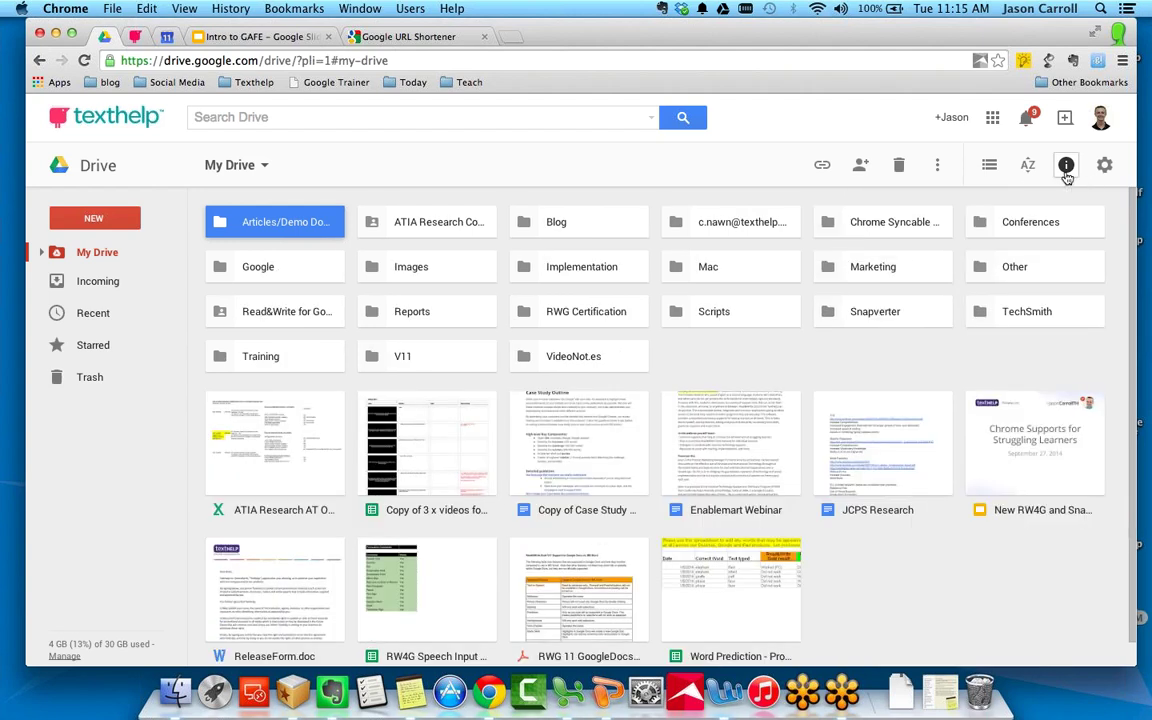
Switch My Drive to list view and try selecting the ATIA Research Committee and Blog folders together.
left_click(989, 167)
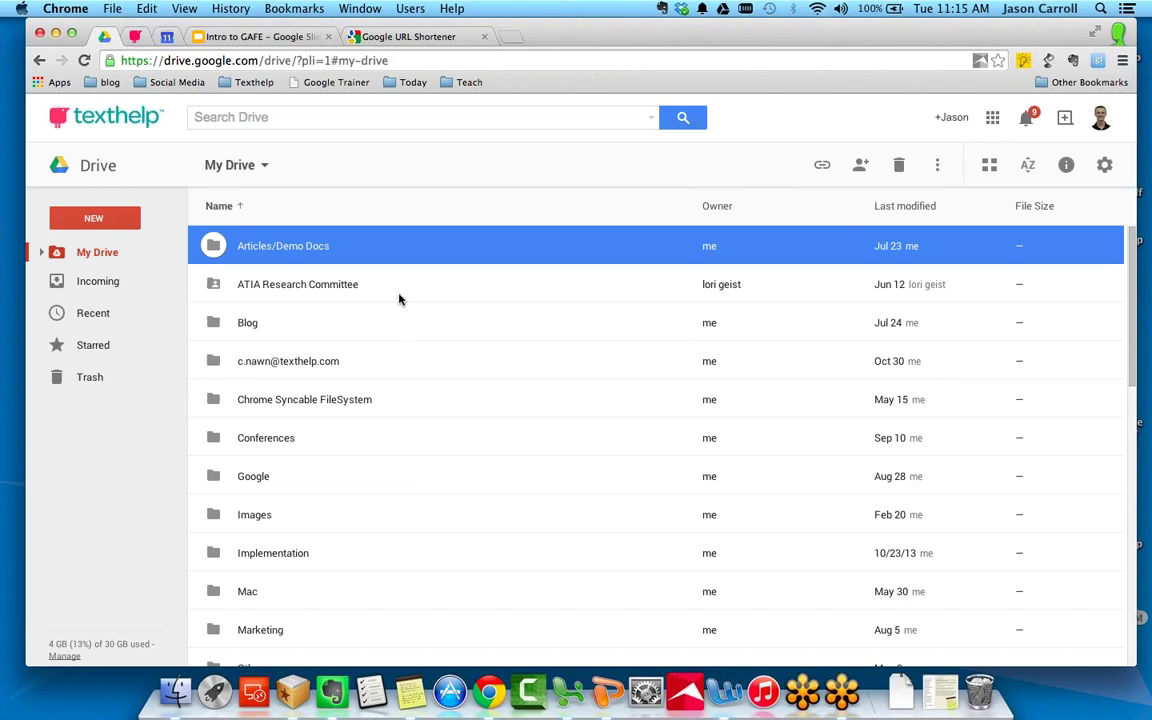
left_click(451, 277)
left_click(451, 312, "shift")
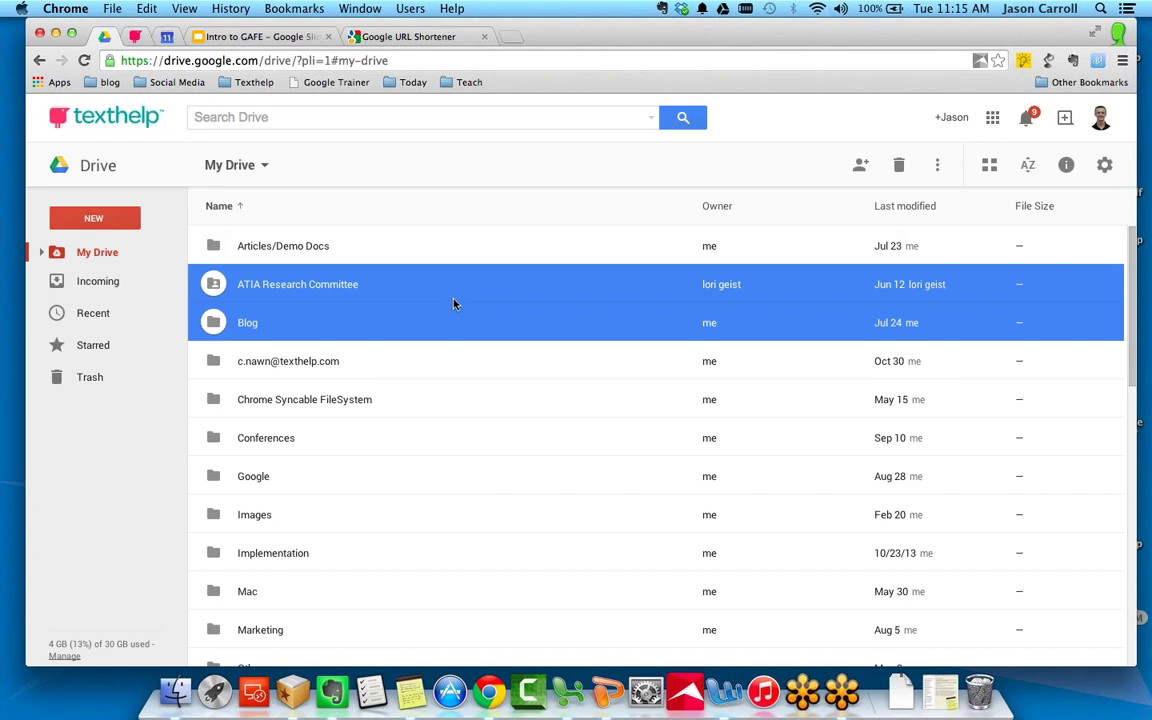
left_click(453, 295)
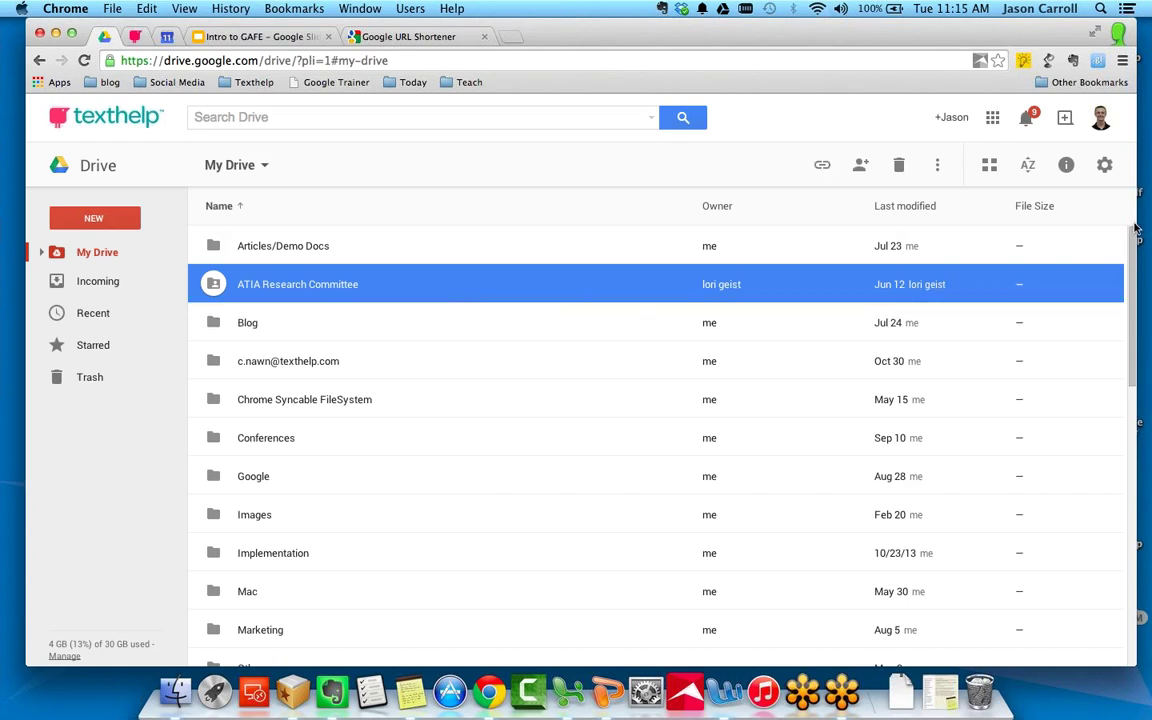
Select the first four folders in My Drive as one range, starting at Articles/Demo Docs, and clear the selection.
left_click(558, 242)
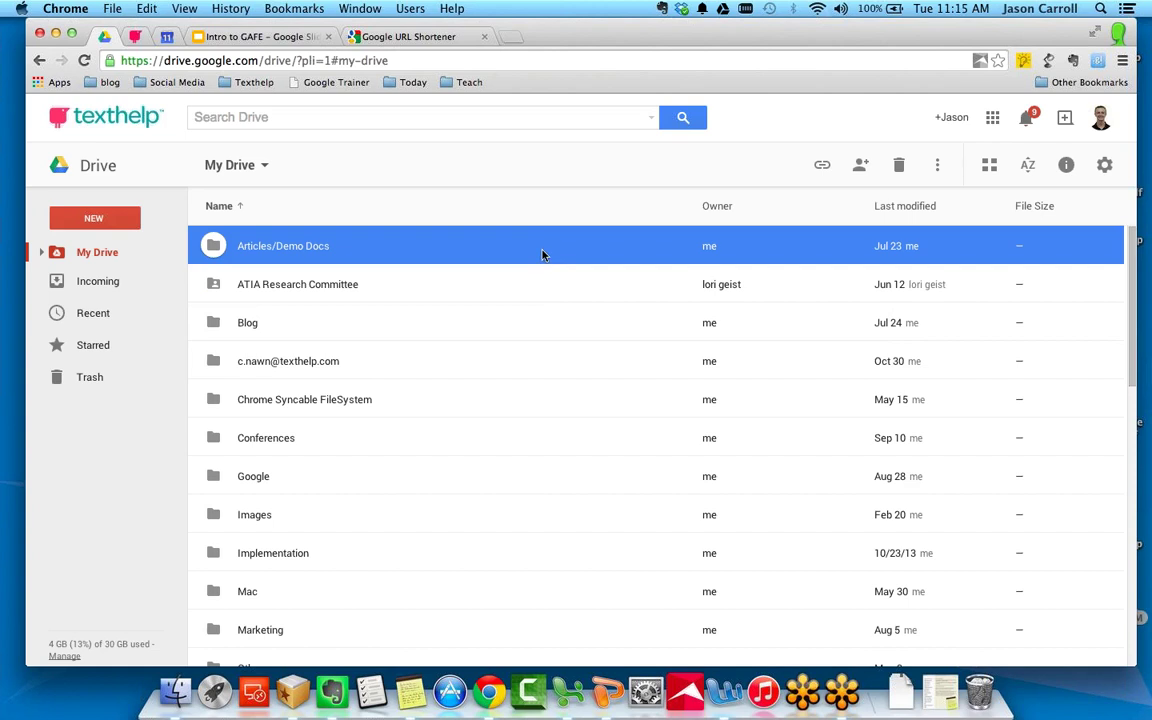
left_click(542, 288, "shift")
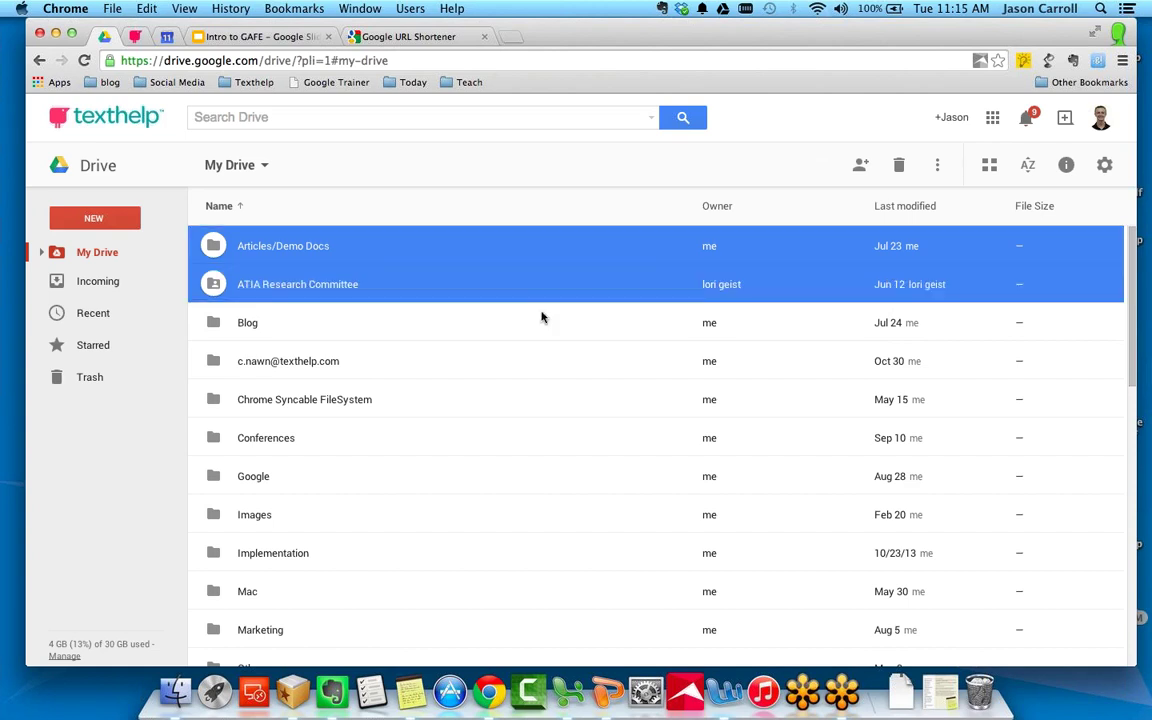
left_click(543, 322, "shift")
left_click(543, 362, "shift")
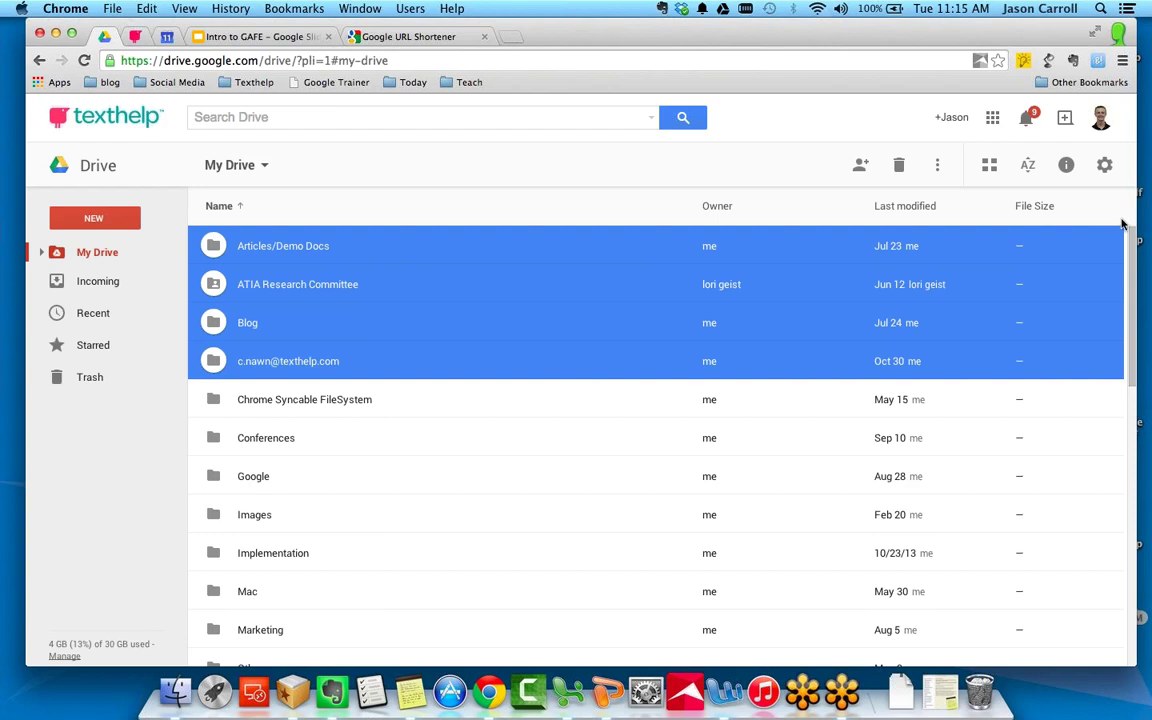
left_click(350, 248)
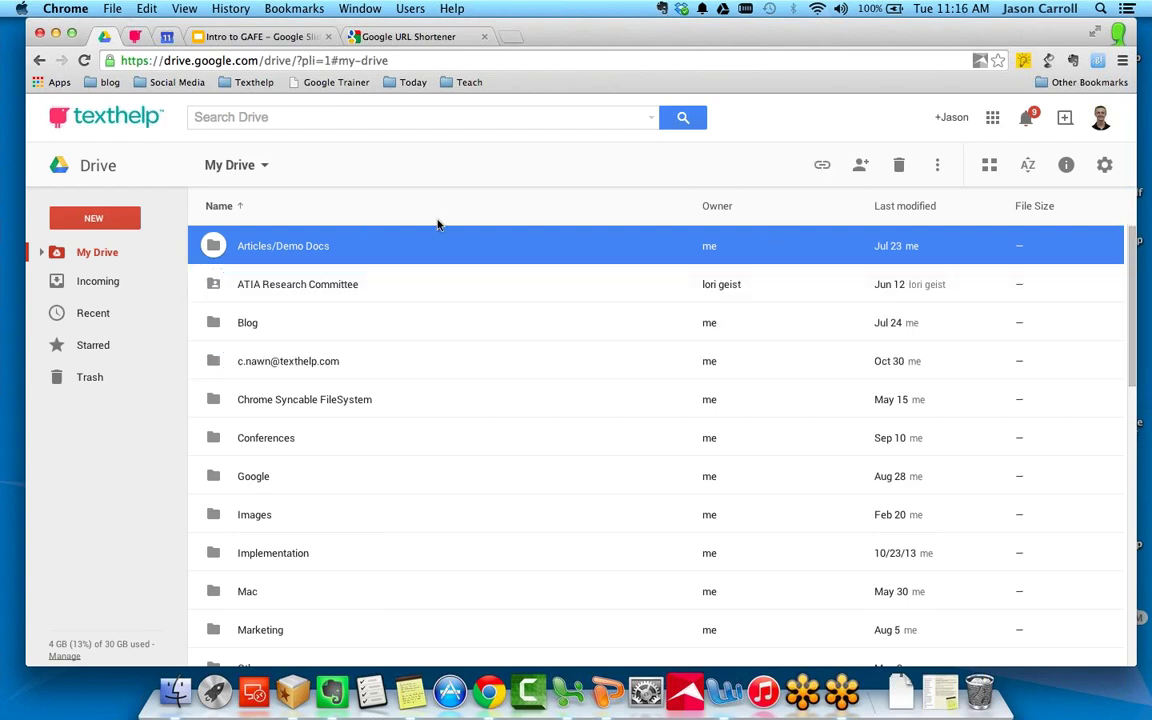
left_click(465, 204)
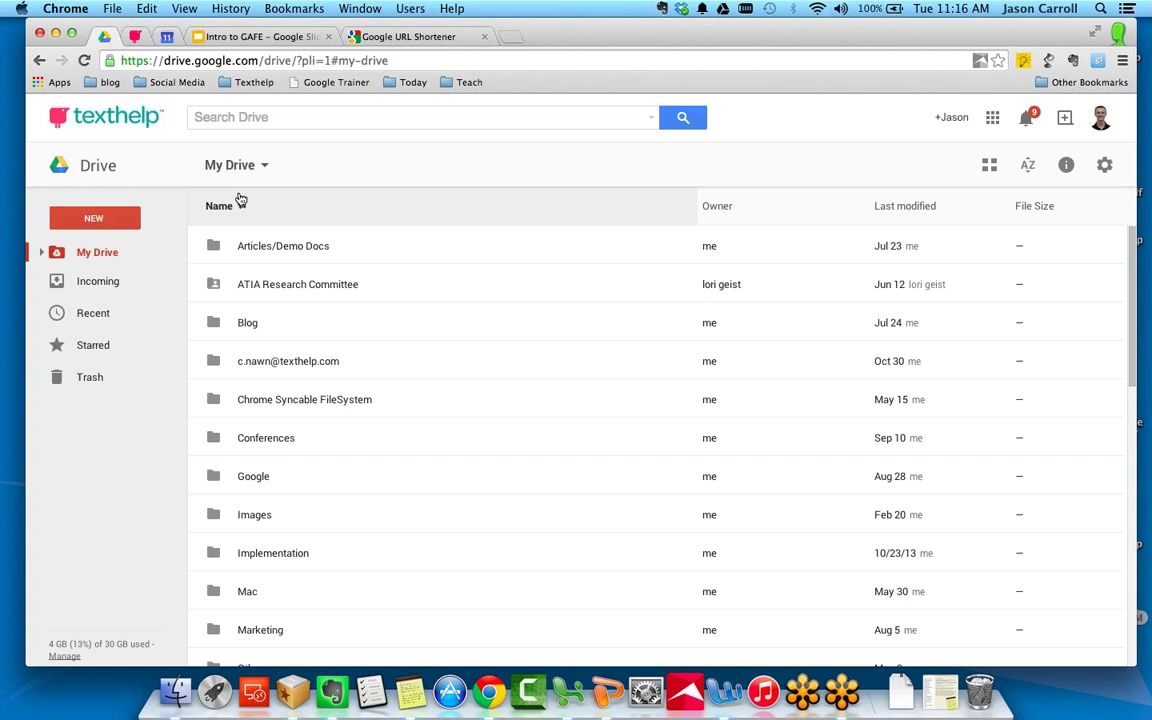
Open the Articles/Demo Docs folder and look over the kinds of new items that can be created in it.
double_click(270, 250)
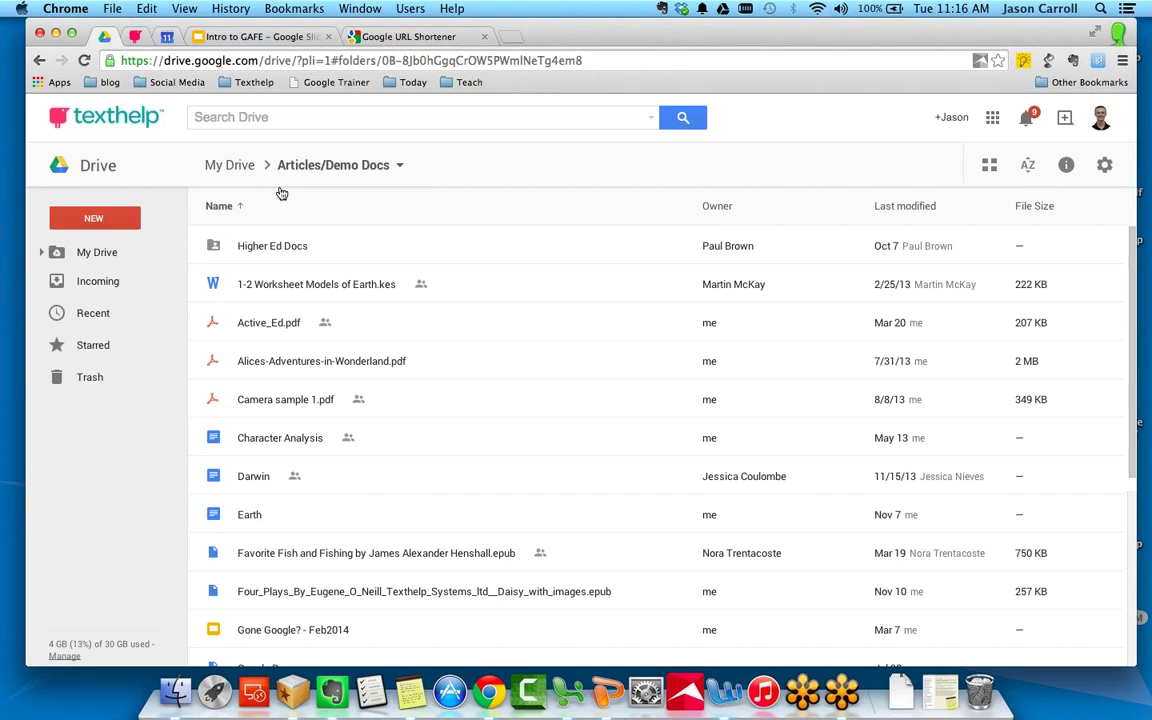
left_click(120, 221)
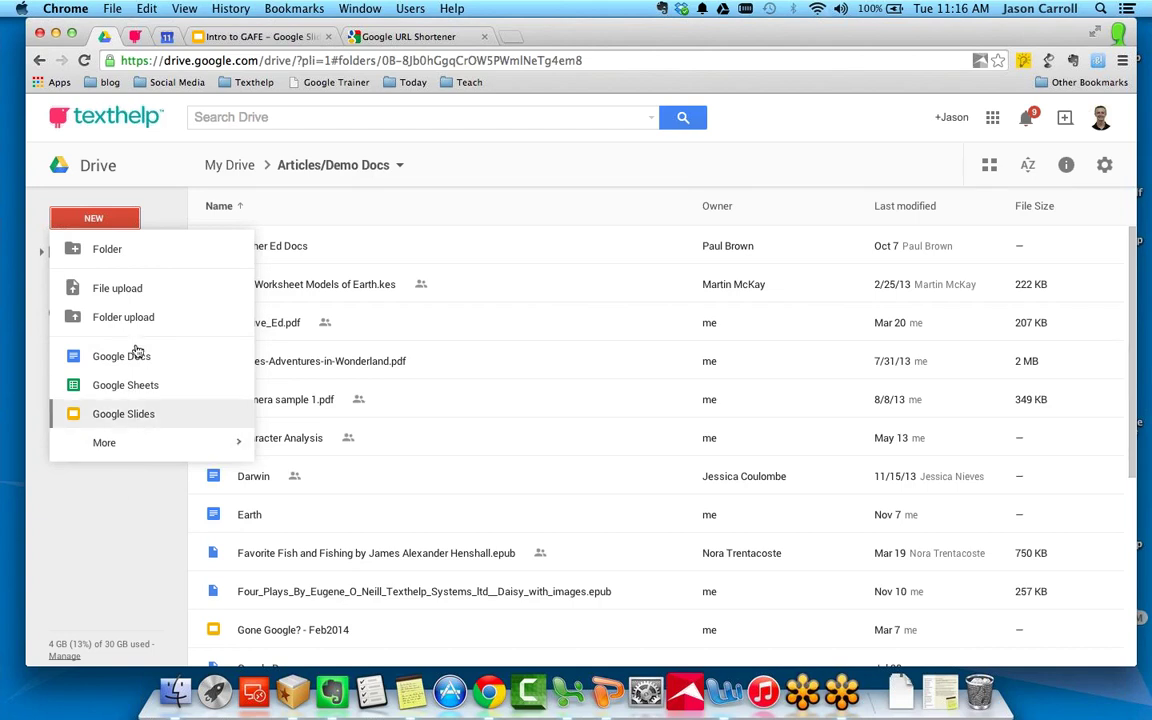
left_click(115, 492)
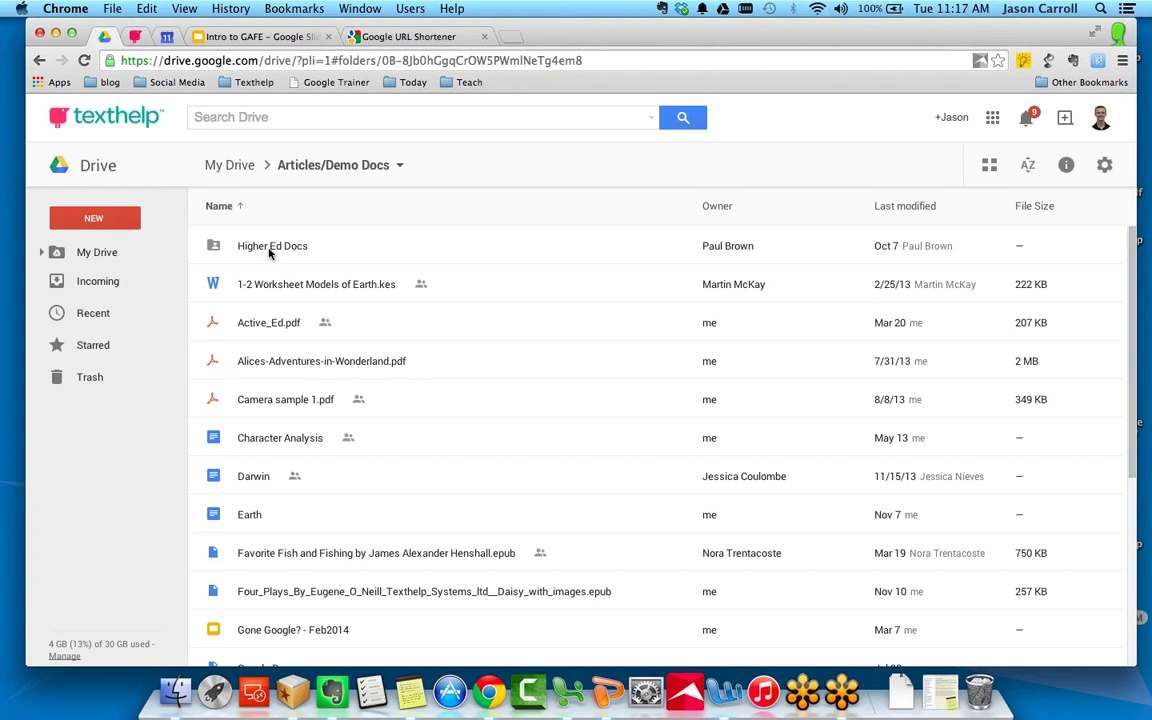
Create a folder named New Folder inside Articles/Demo Docs.
left_click(123, 224)
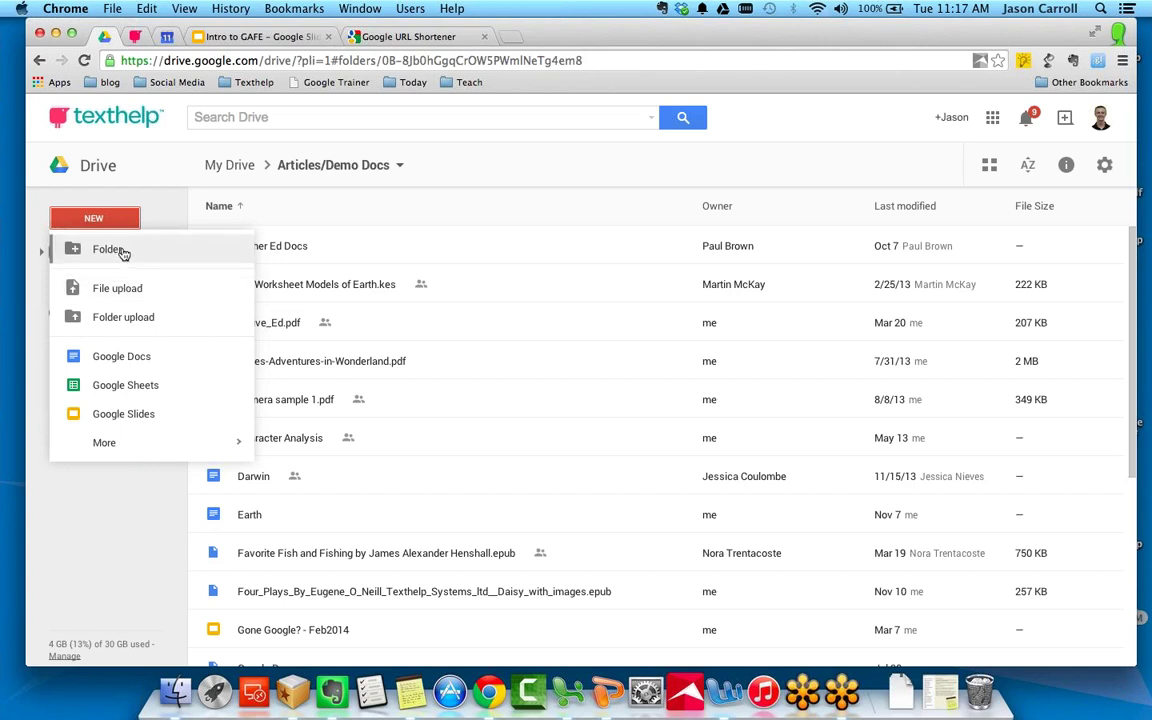
left_click(122, 250)
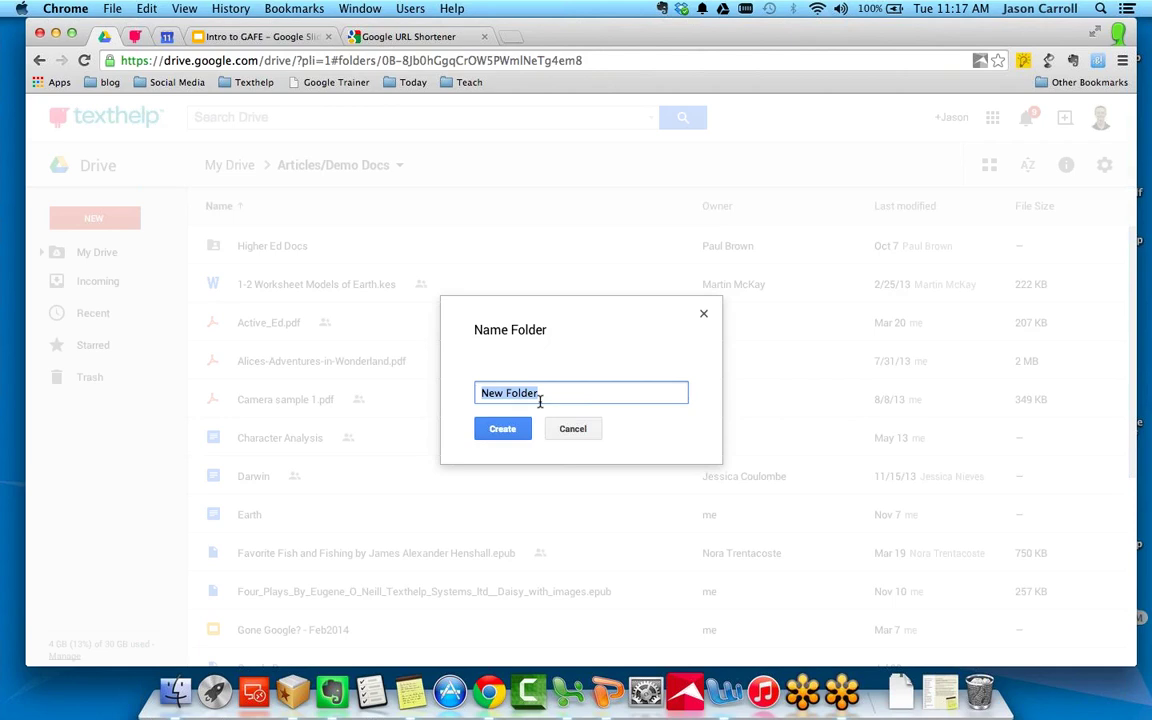
left_click(516, 431)
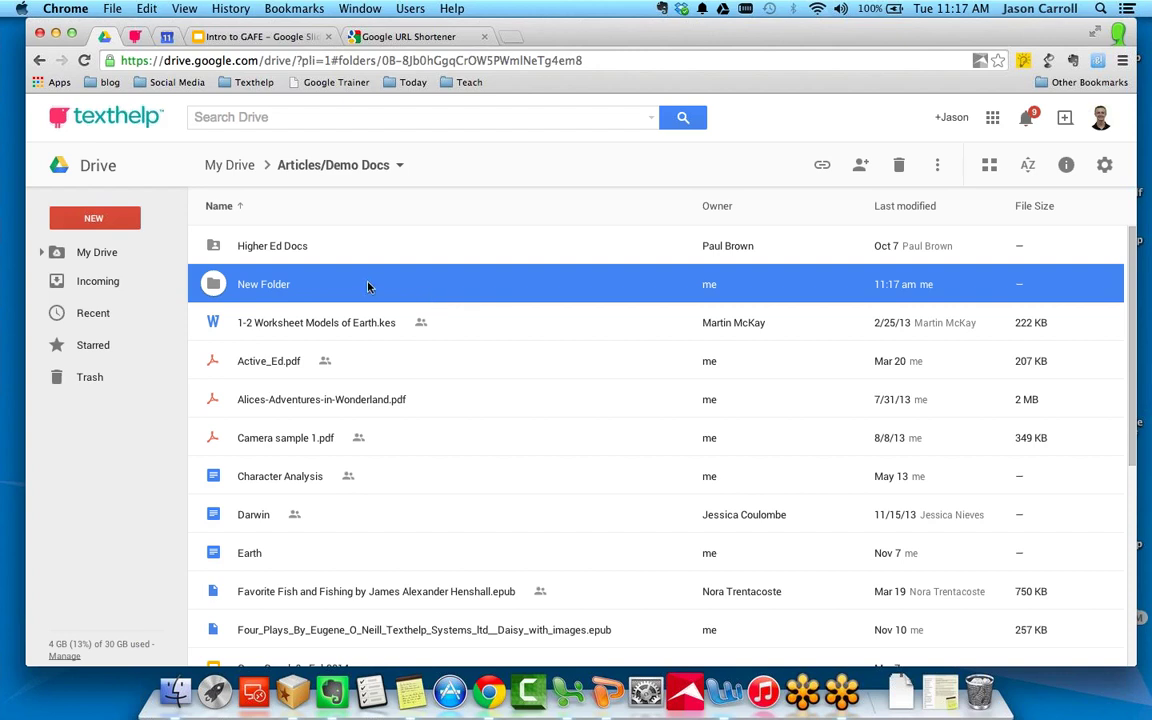
Move Untitled document from Articles/Demo Docs into New Folder.
scroll(368, 287, "down", 5)
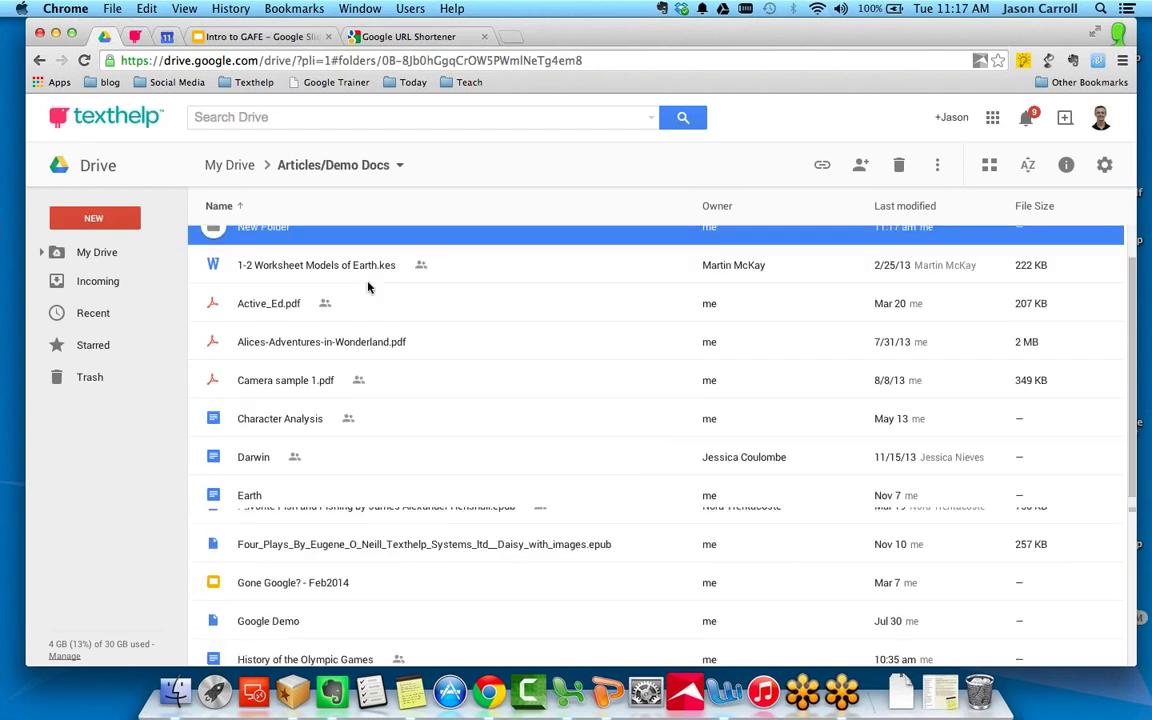
scroll(368, 287, "down", 2)
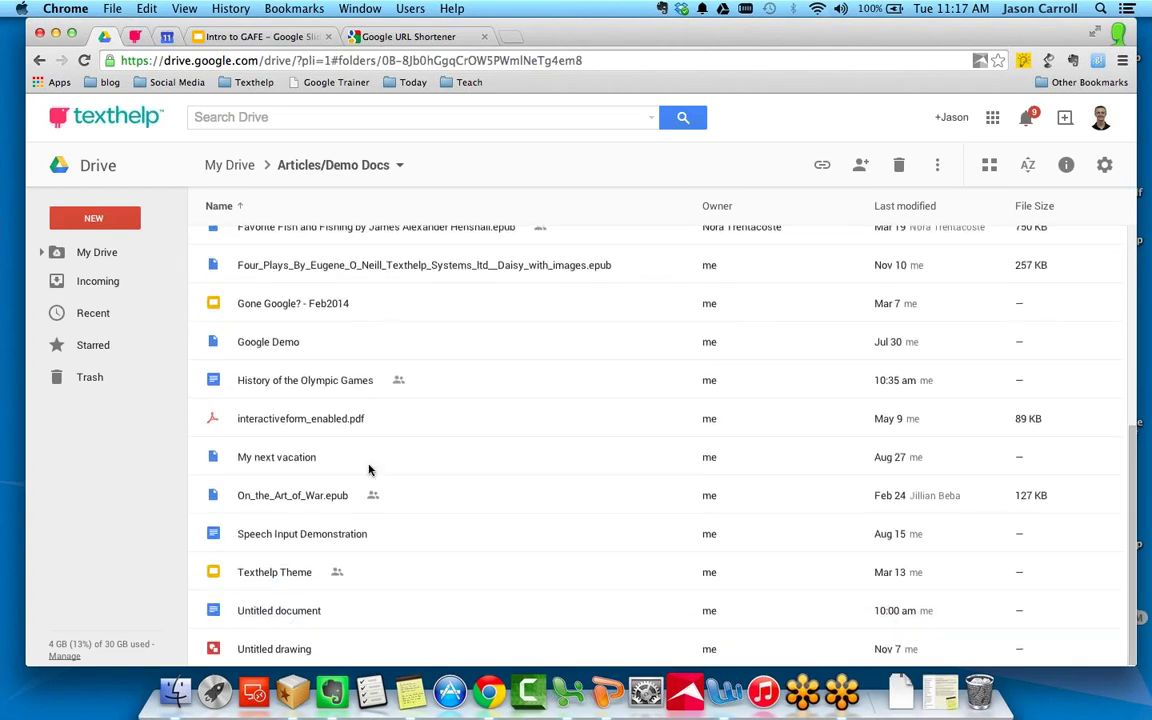
left_click(291, 612)
left_click_drag(291, 614, 273, 277)
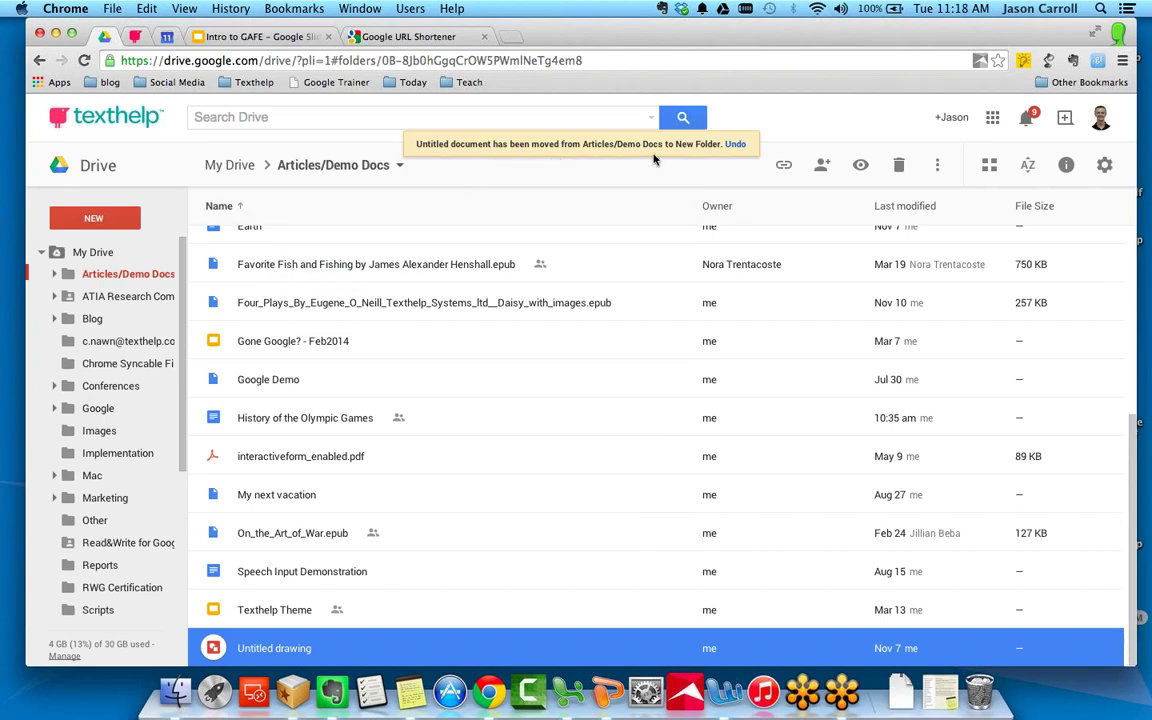
scroll(522, 432, "up", 5)
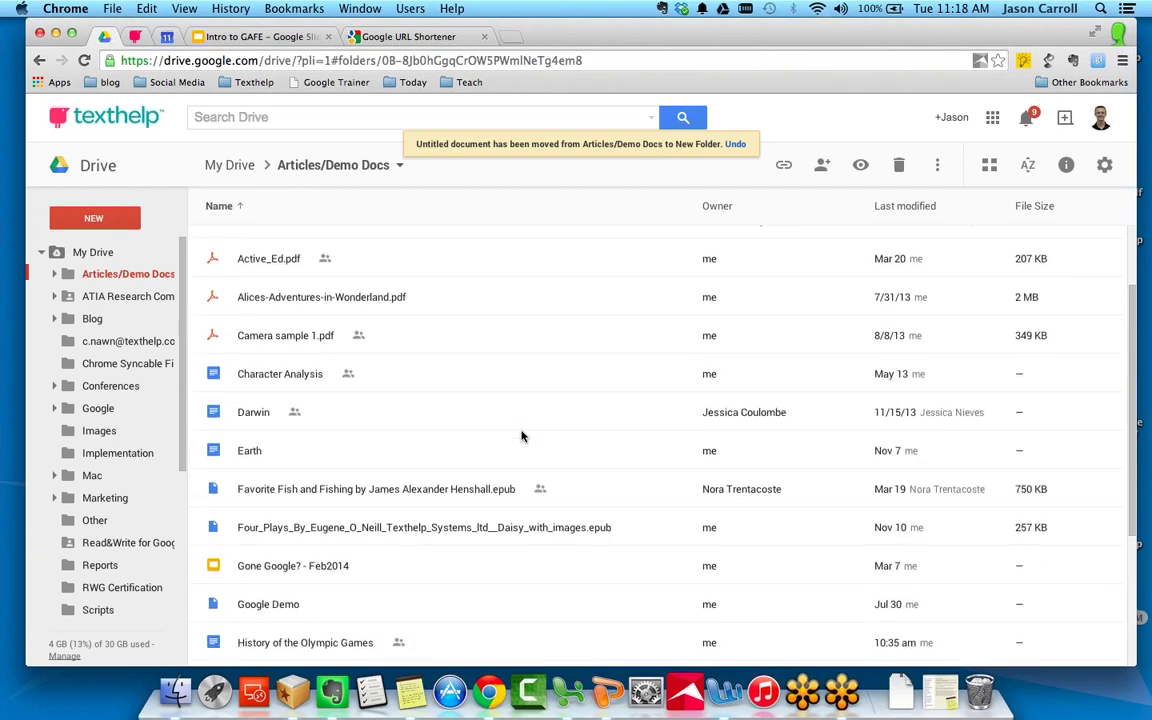
scroll(521, 435, "up", 2)
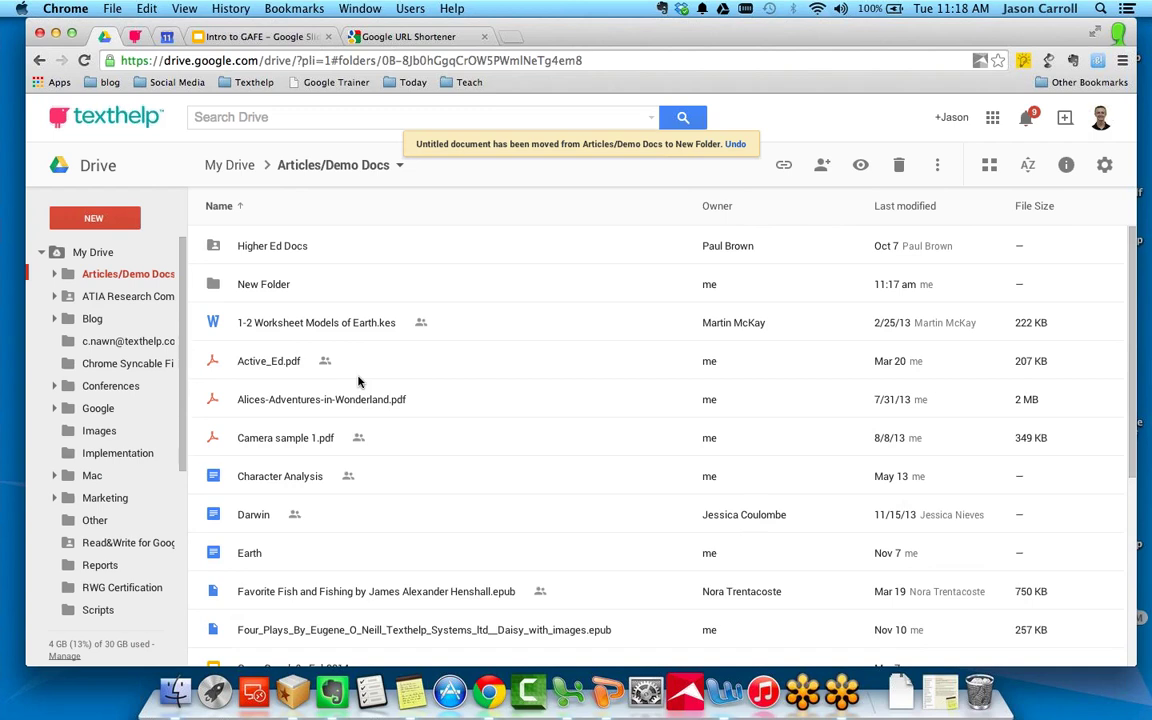
left_click(125, 216)
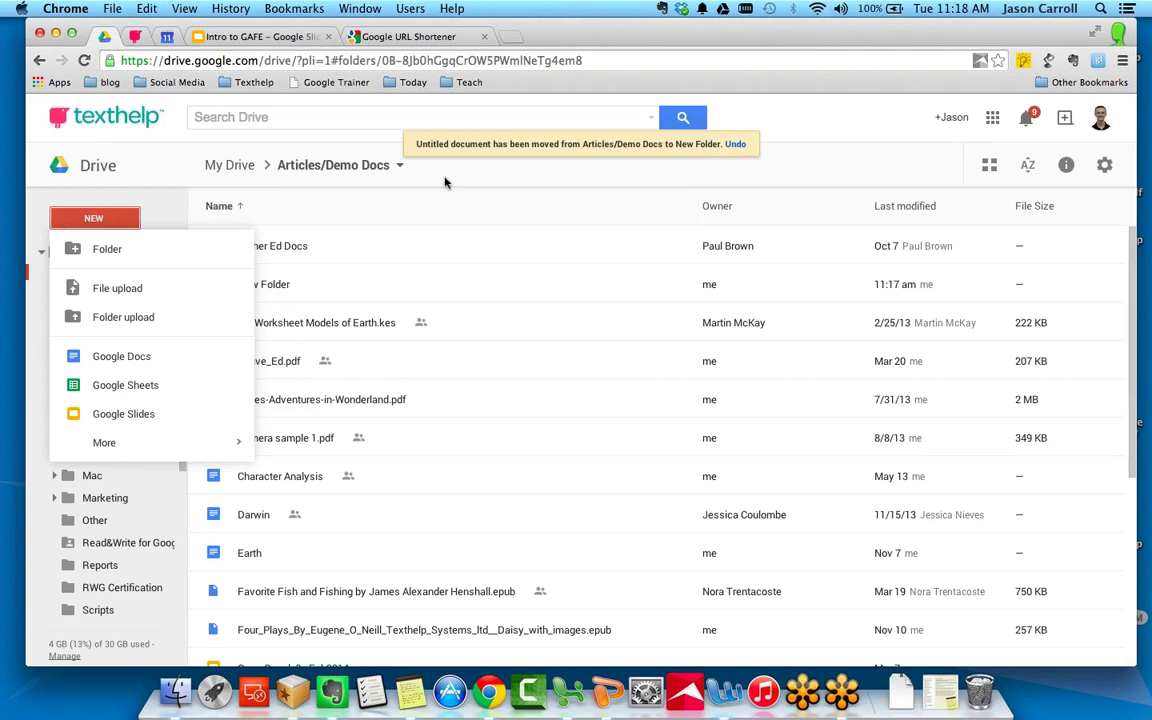
left_click(405, 166)
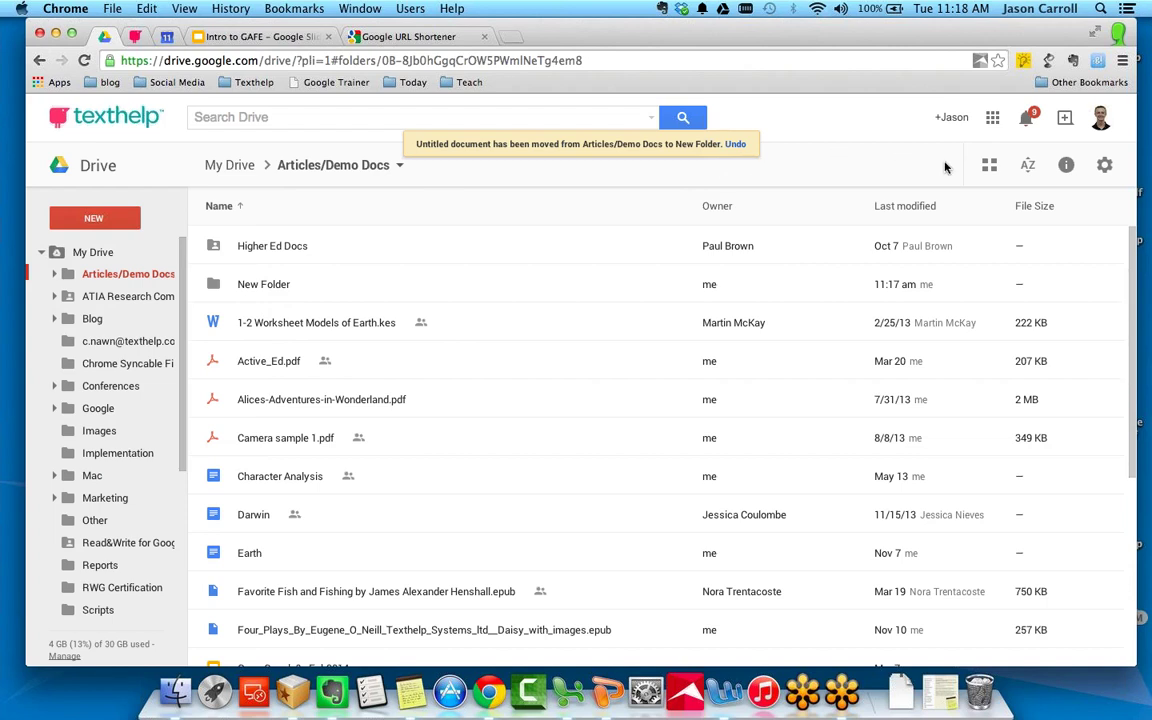
Review the general Drive settings for upload conversion, language, offline sync and density, and close them.
left_click(1104, 166)
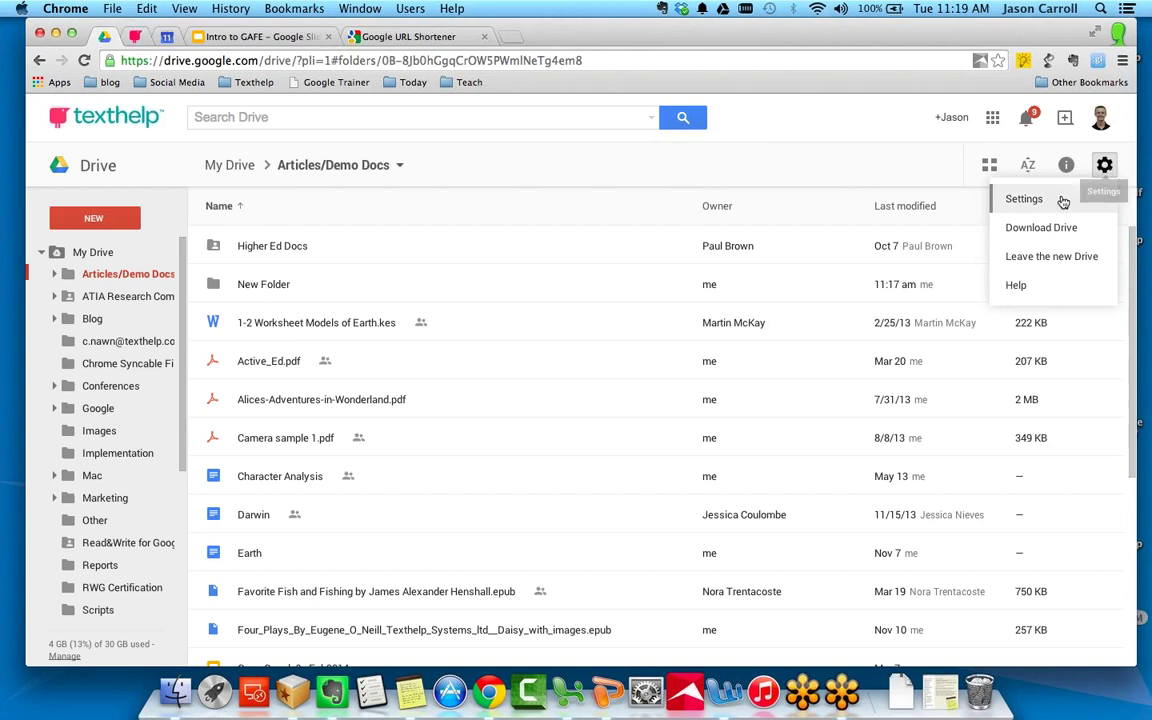
left_click(1030, 199)
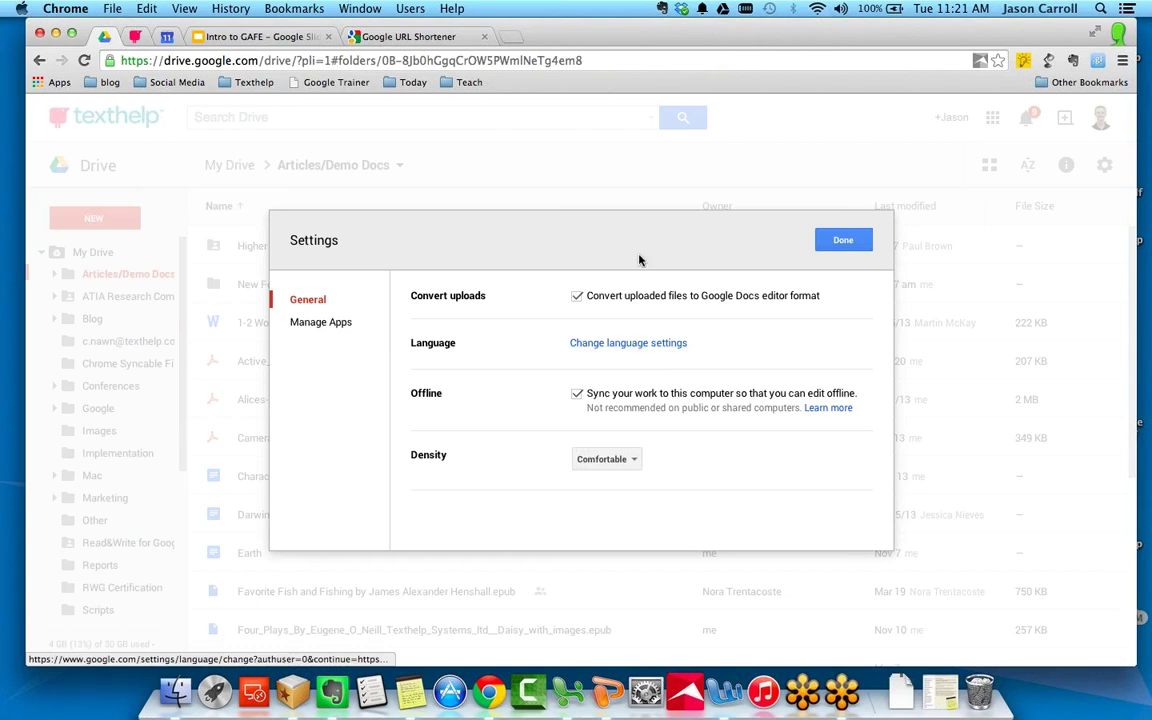
left_click(843, 241)
Open the sharing settings for the Earth document in Articles/Demo Docs.
scroll(689, 335, "down", 5)
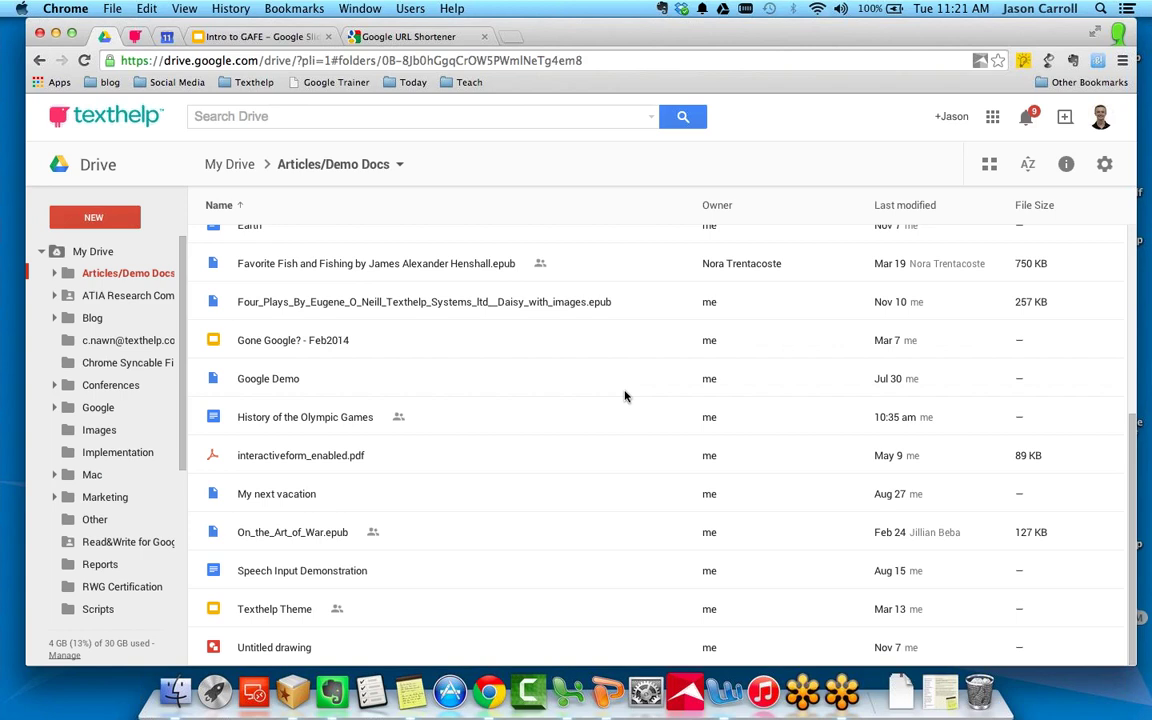
scroll(624, 395, "up", 5)
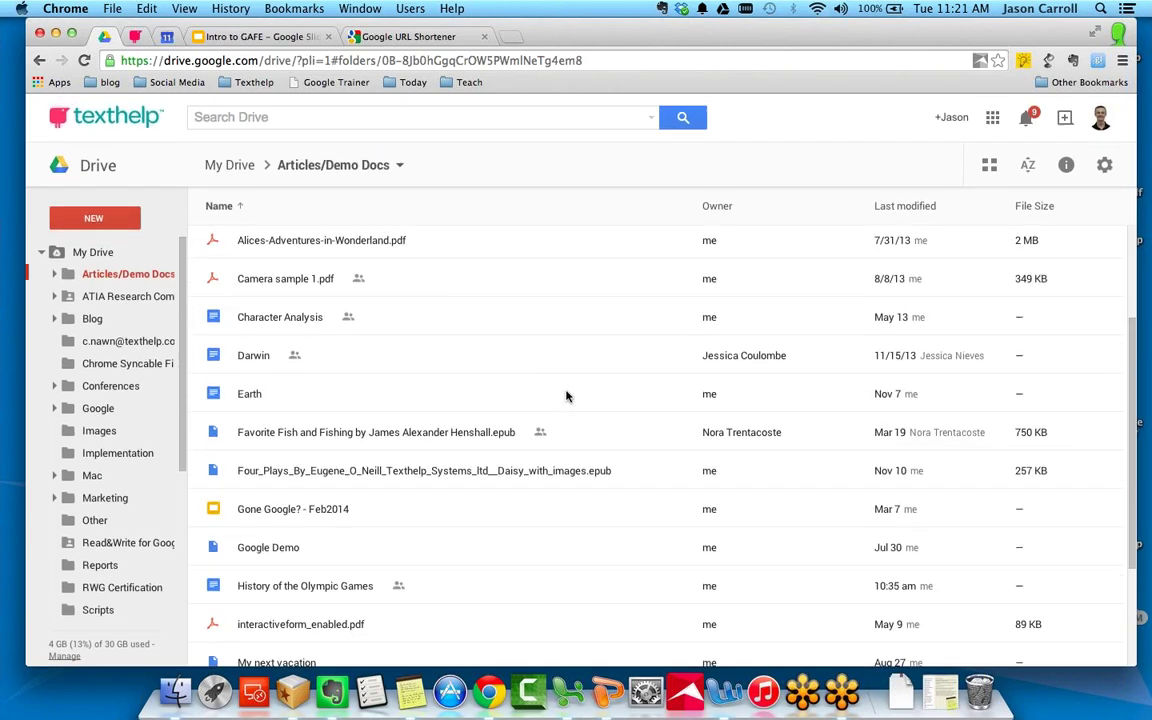
left_click(285, 405)
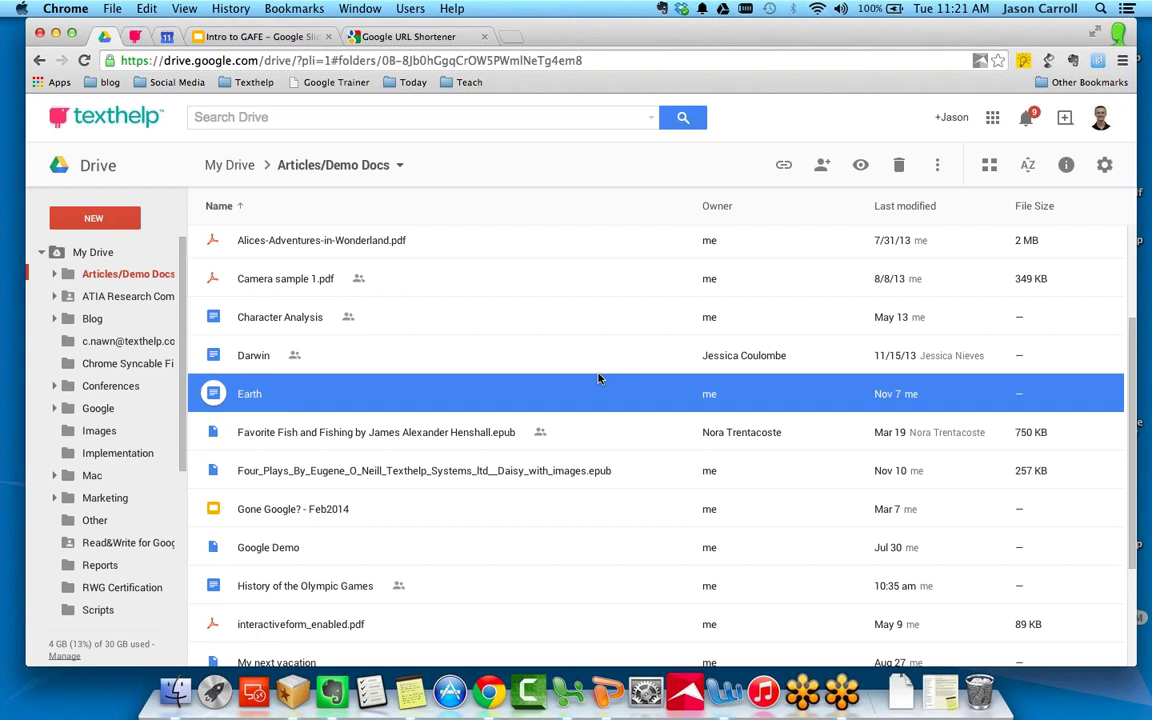
left_click(822, 168)
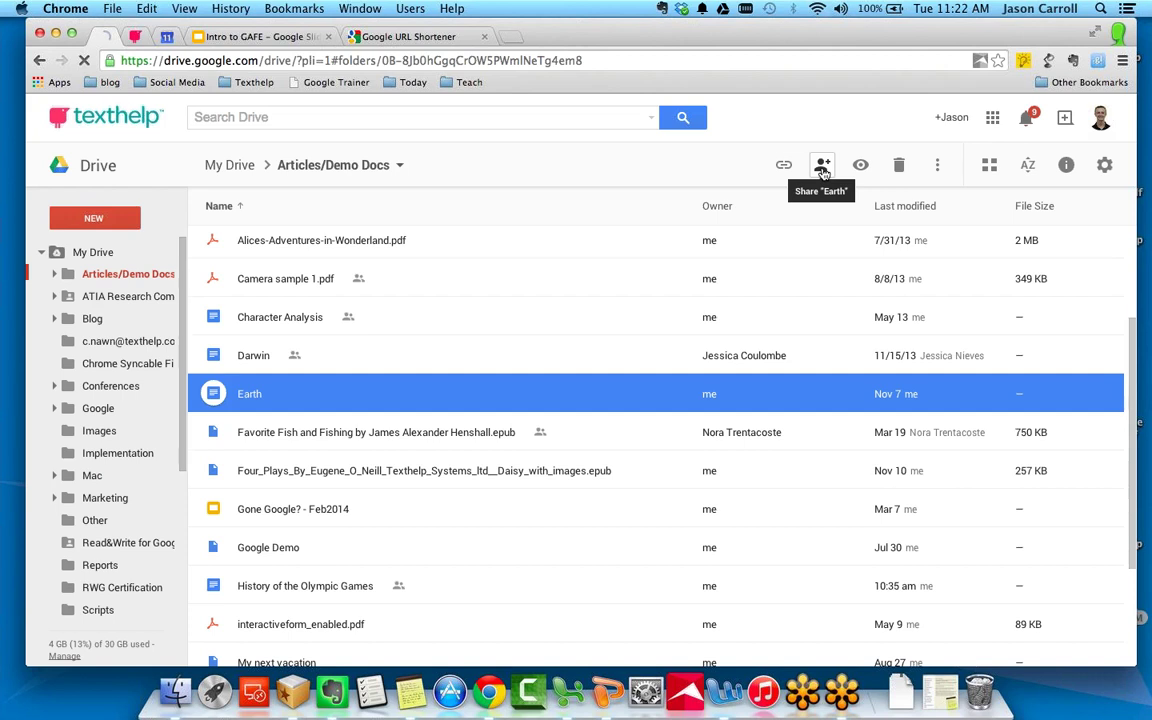
left_click(822, 170)
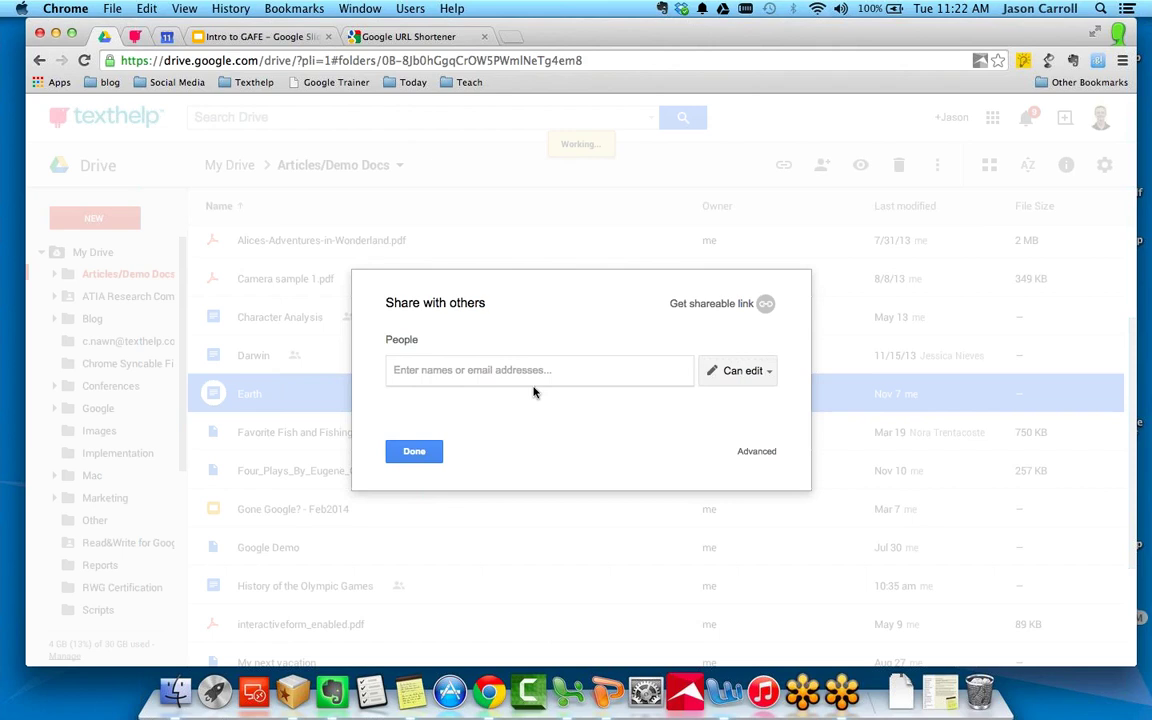
Look over the contact suggestions for a partial name, clear the entry, and review the permission levels available for invited people.
type("ma")
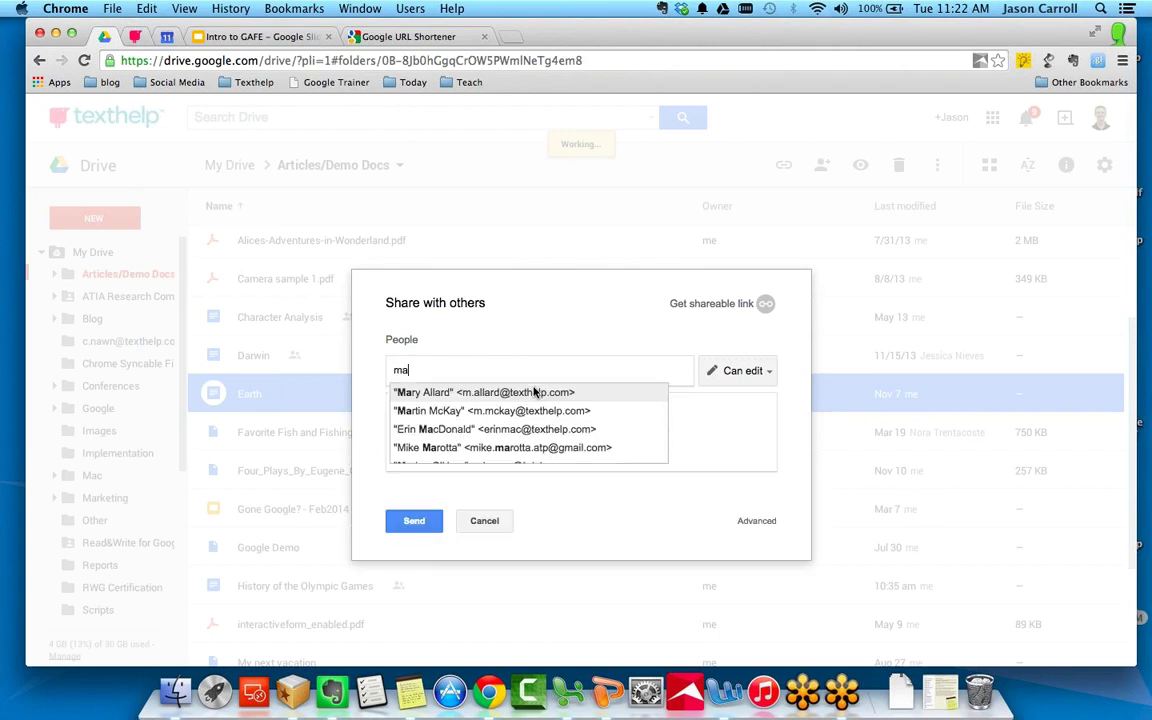
type("rt")
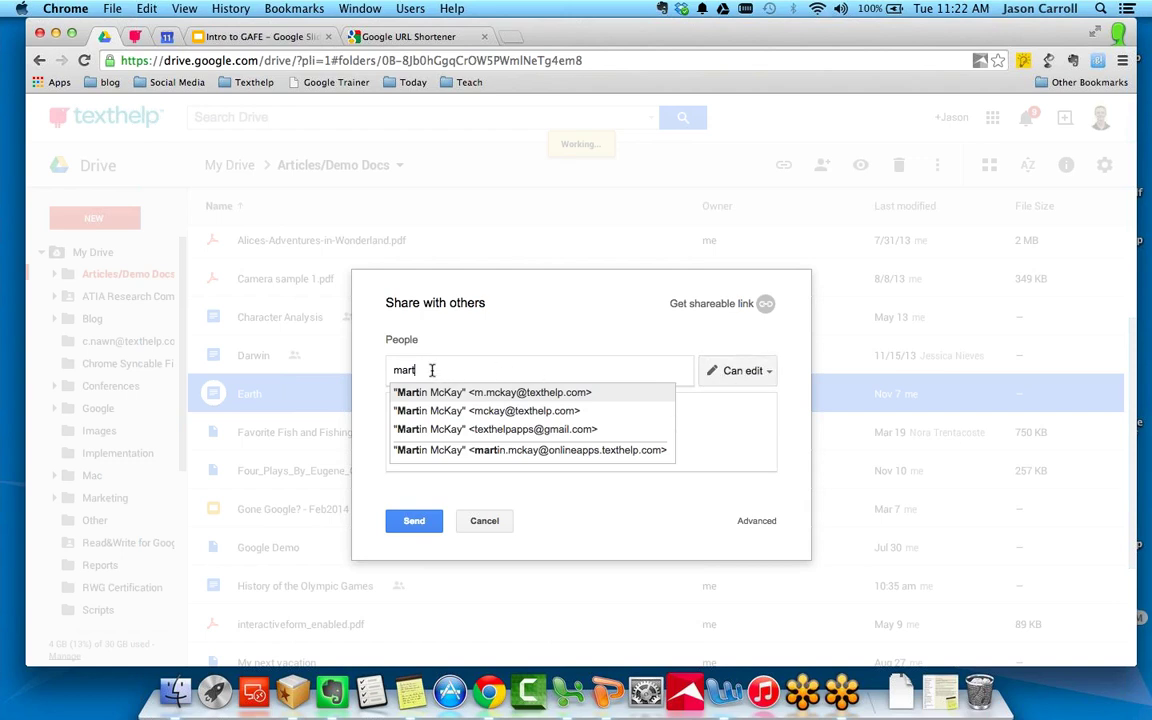
key("BackSpace")
key("BackSpace")
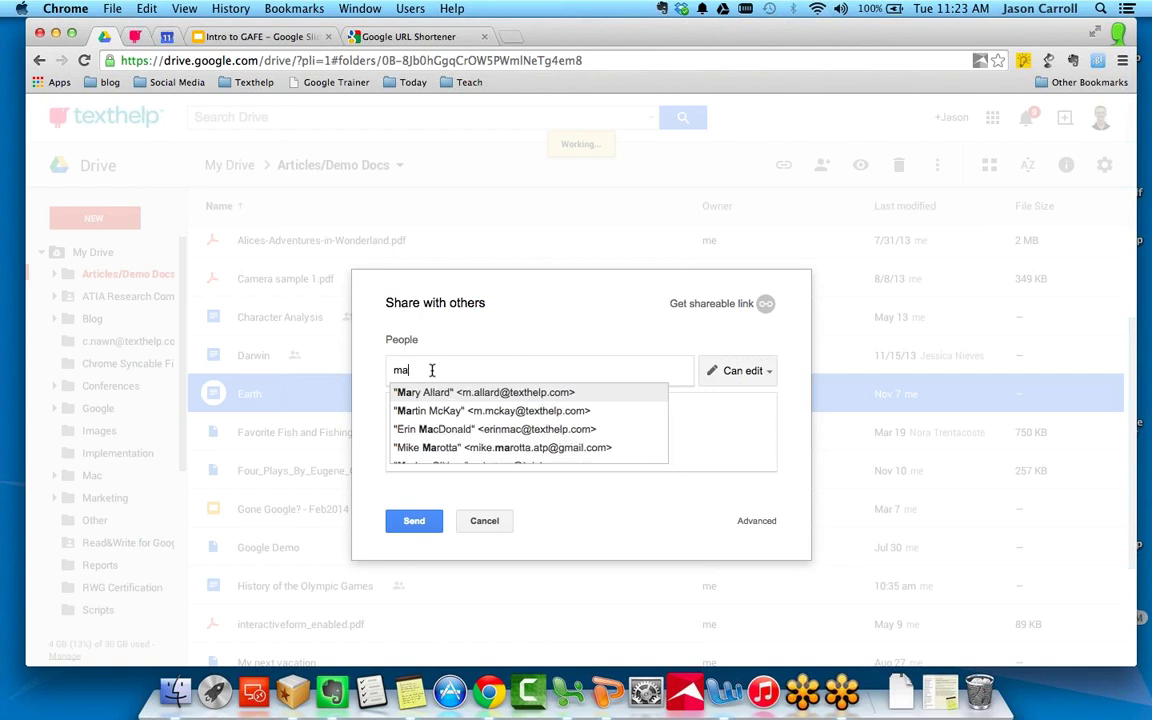
key("BackSpace")
key("BackSpace")
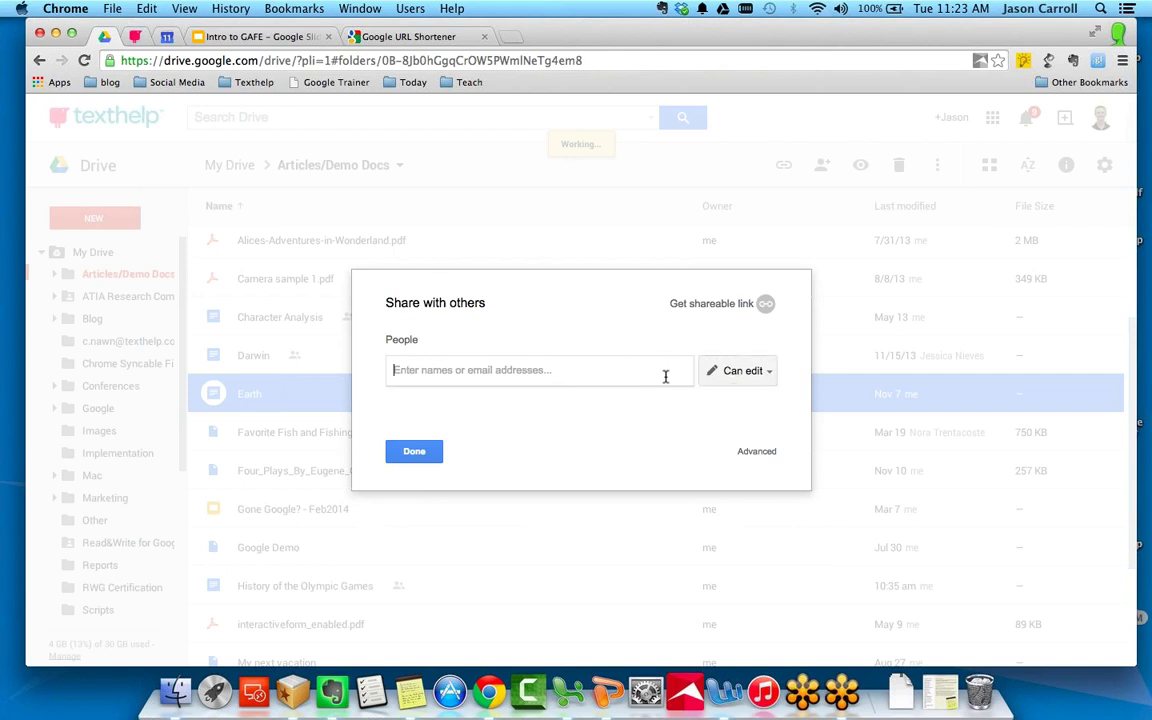
left_click(738, 371)
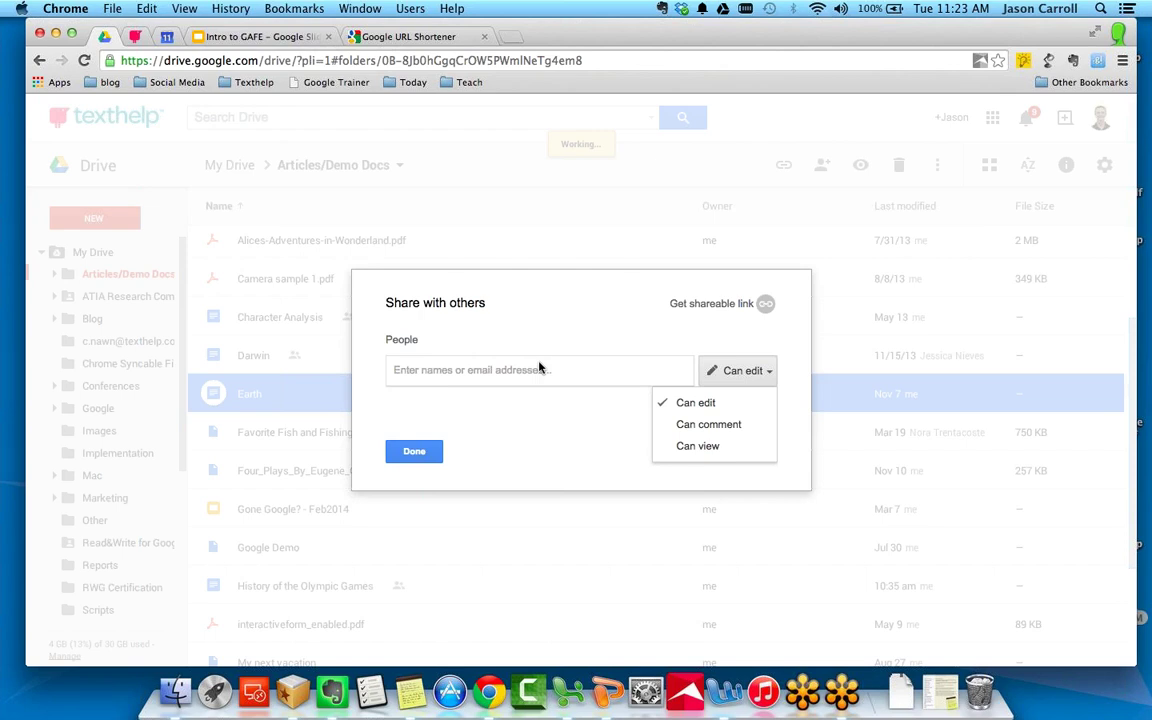
left_click(606, 353)
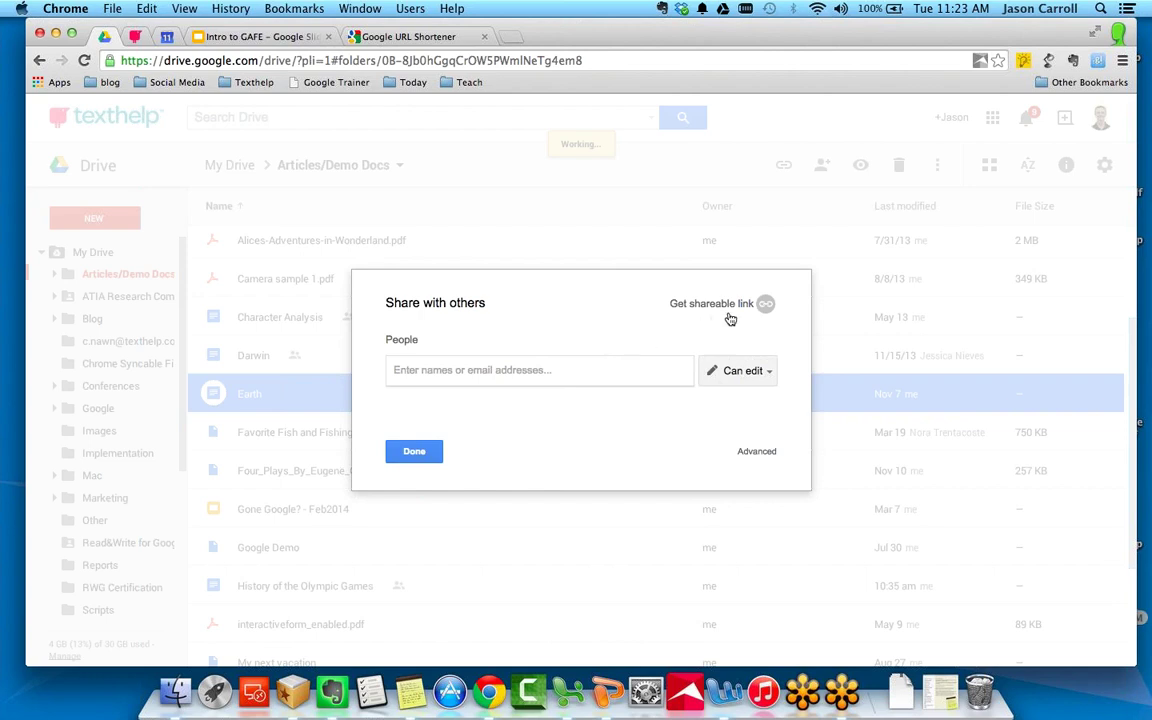
Turn on link sharing for Earth with view access for people at Texthelp Ltd., reviewing the other link-sharing options before finishing.
left_click(764, 310)
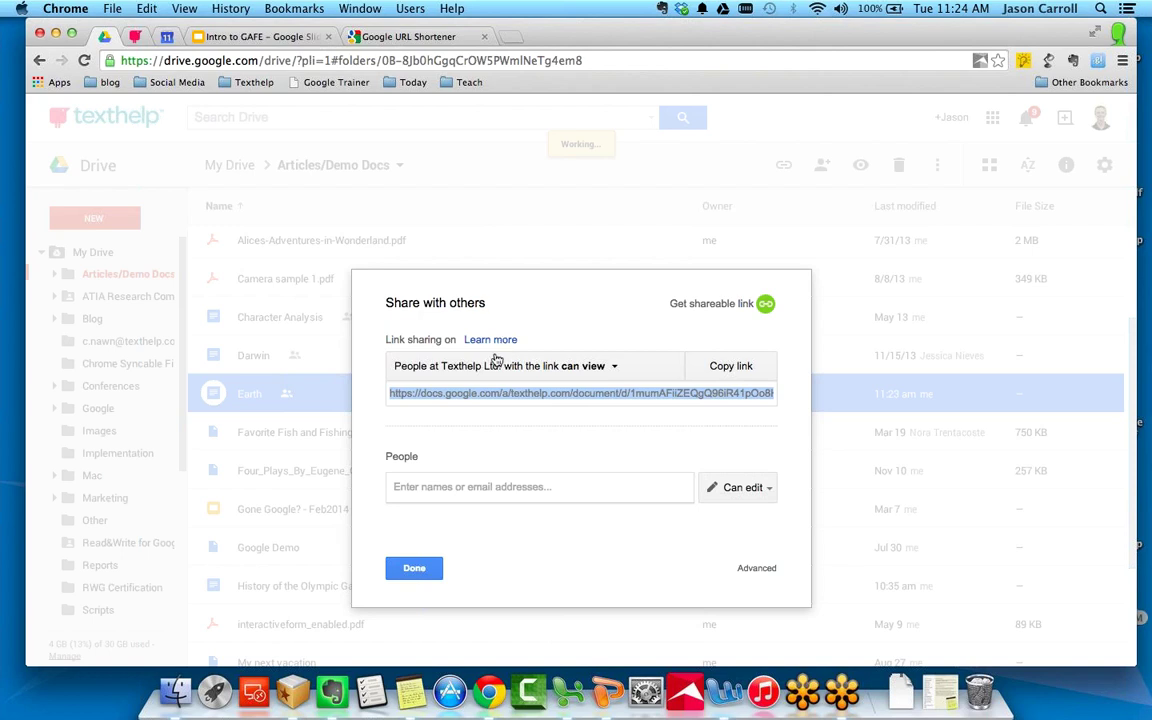
left_click(600, 366)
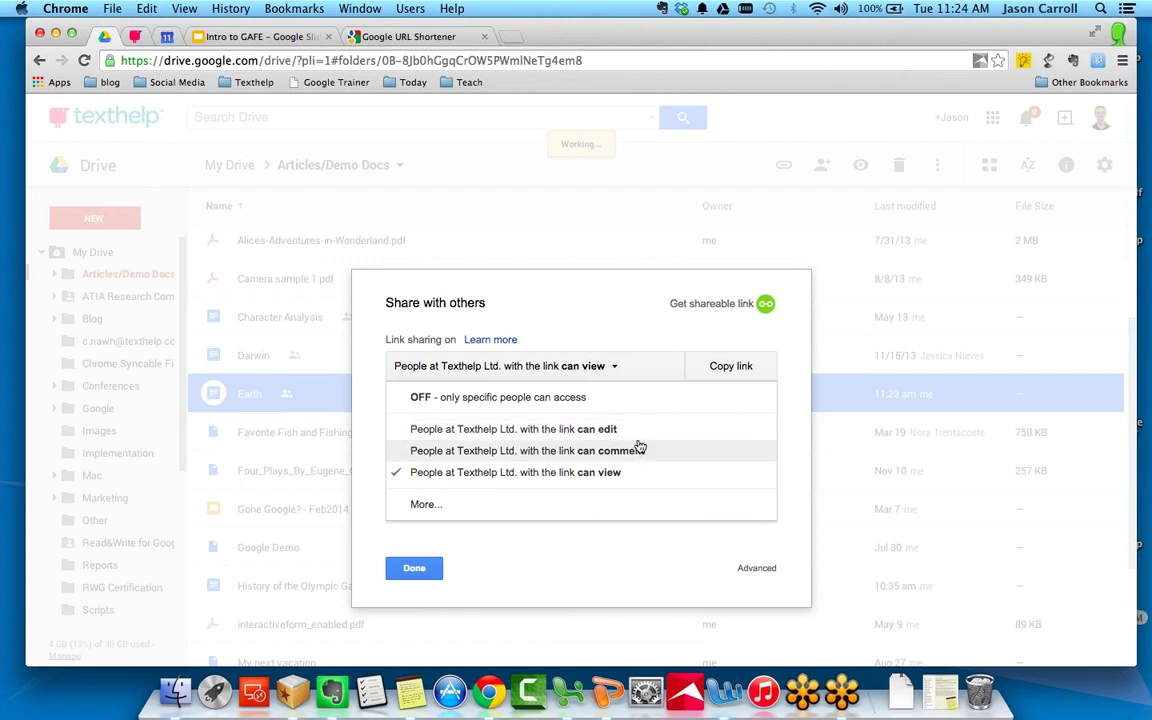
left_click(639, 334)
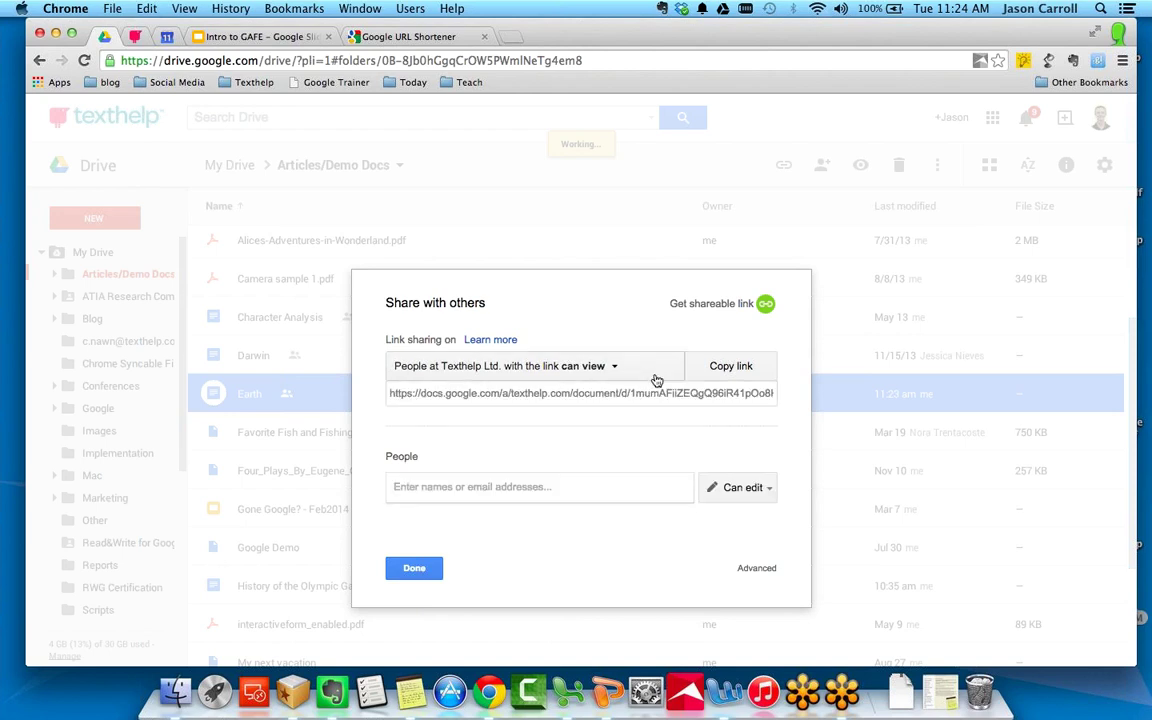
left_click(611, 372)
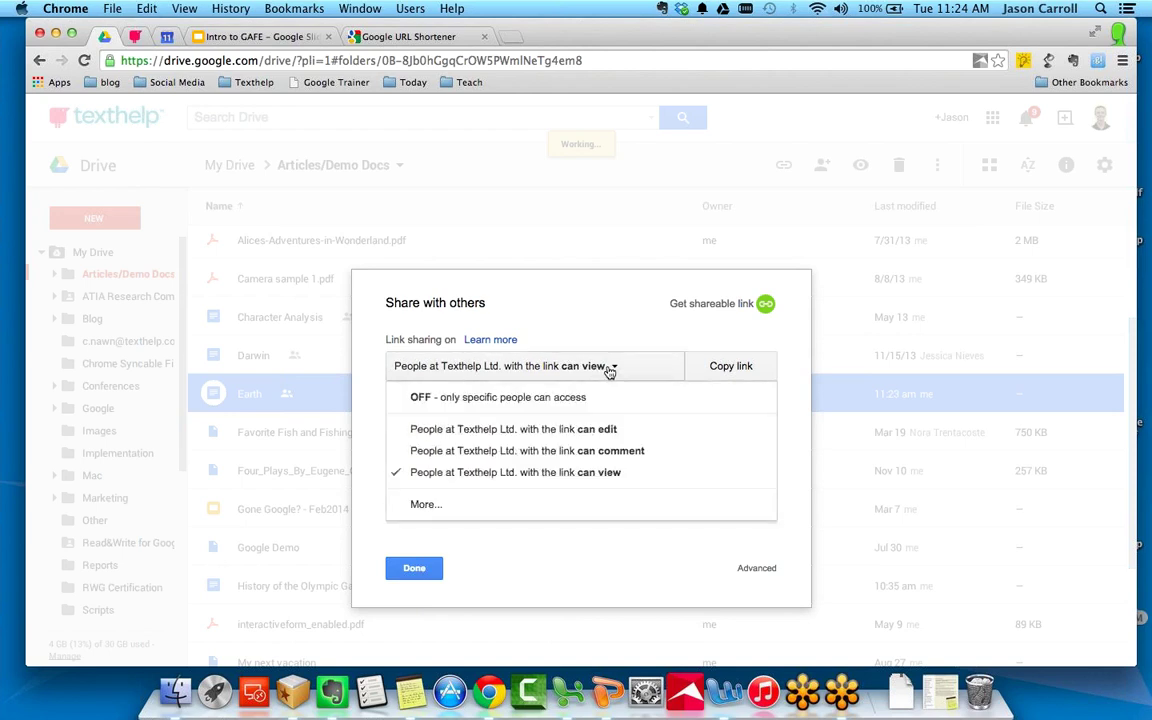
left_click(573, 505)
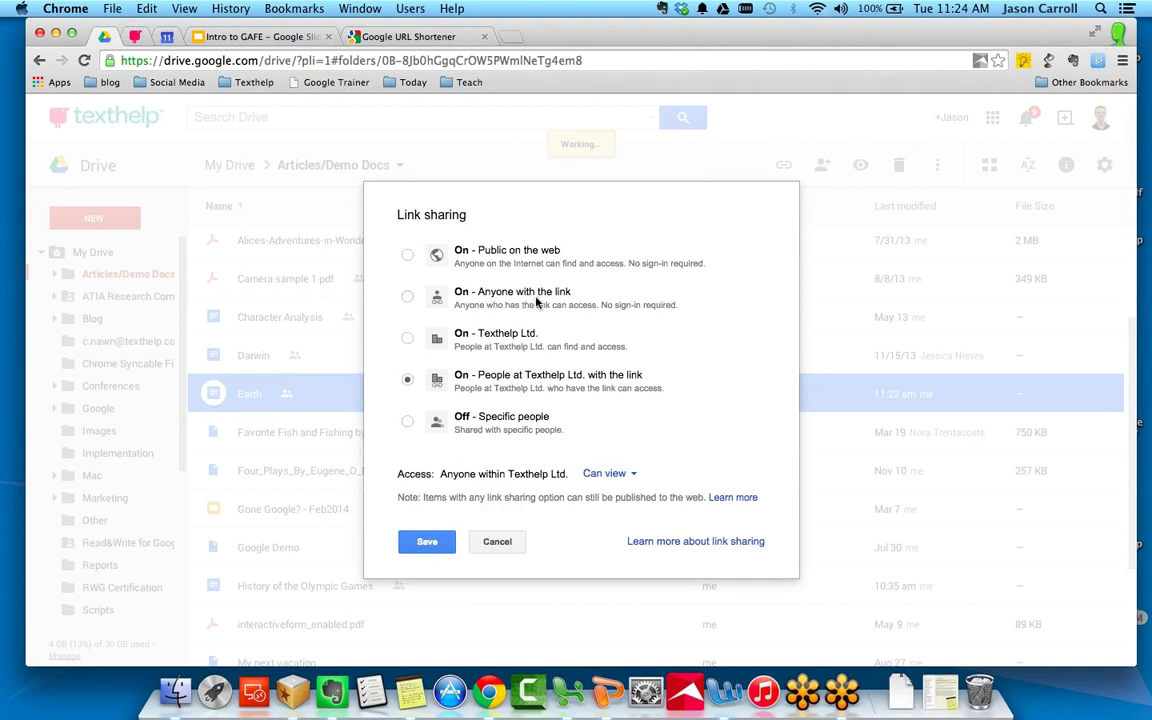
left_click(492, 541)
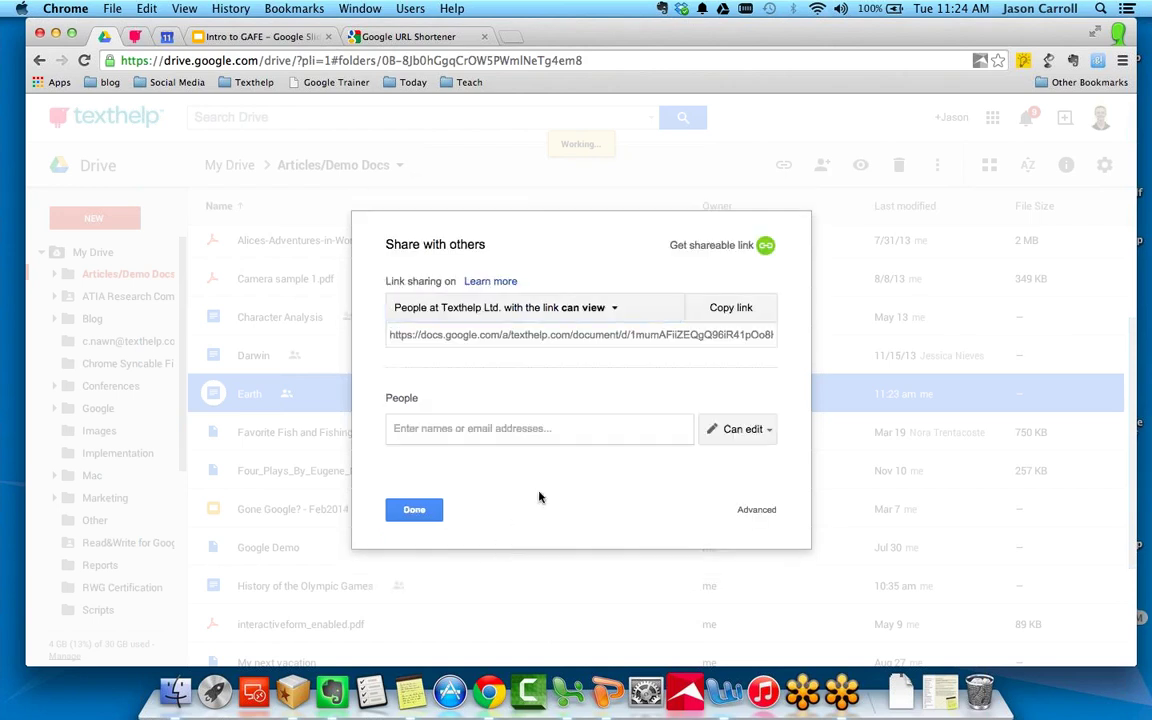
left_click(414, 510)
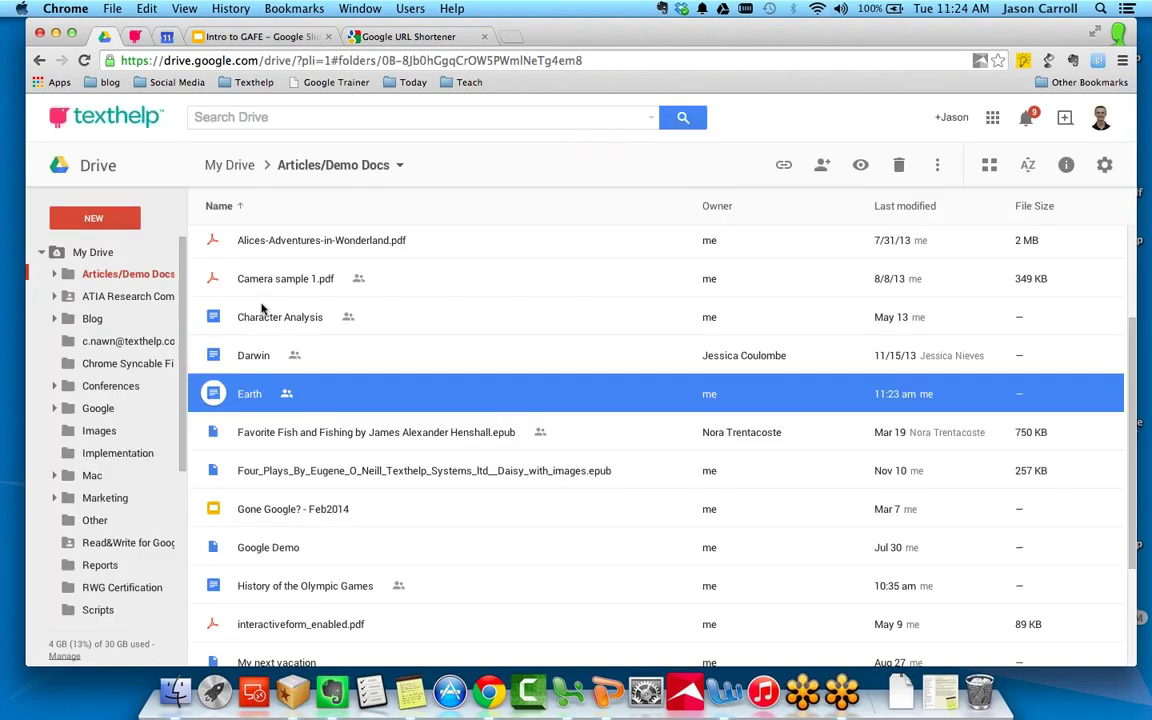
Collapse the My Drive folder tree and open the Ancient Rome document from the Incoming items.
left_click(42, 252)
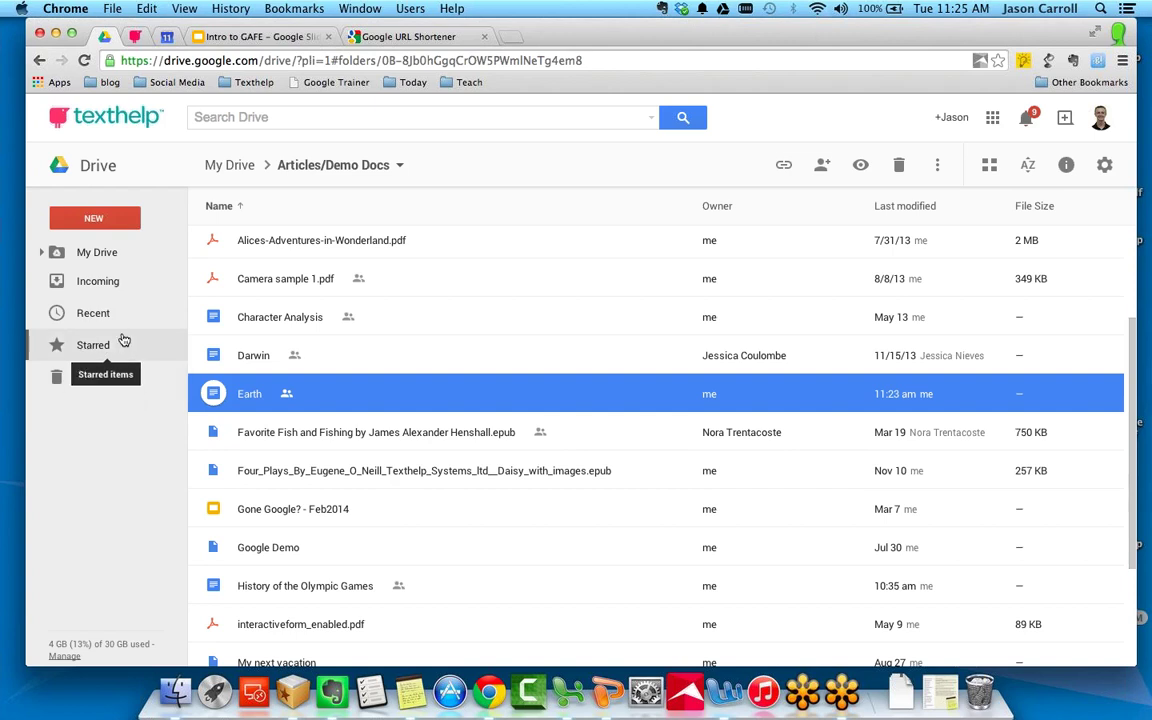
left_click(111, 284)
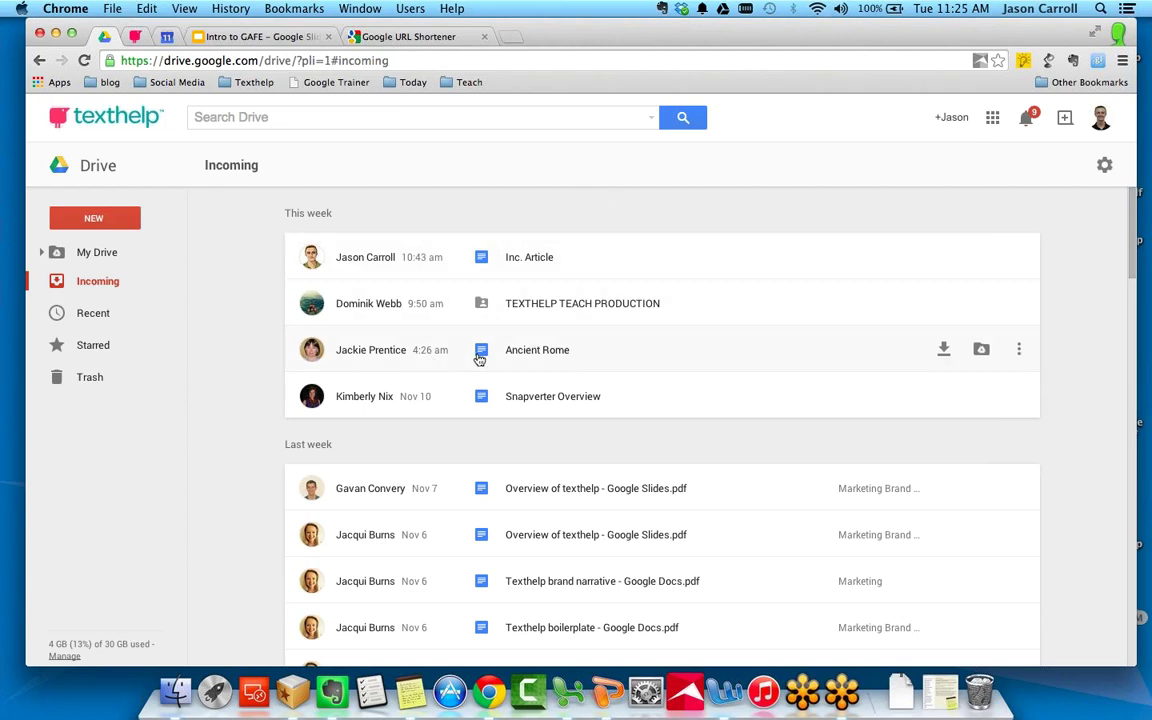
double_click(386, 359)
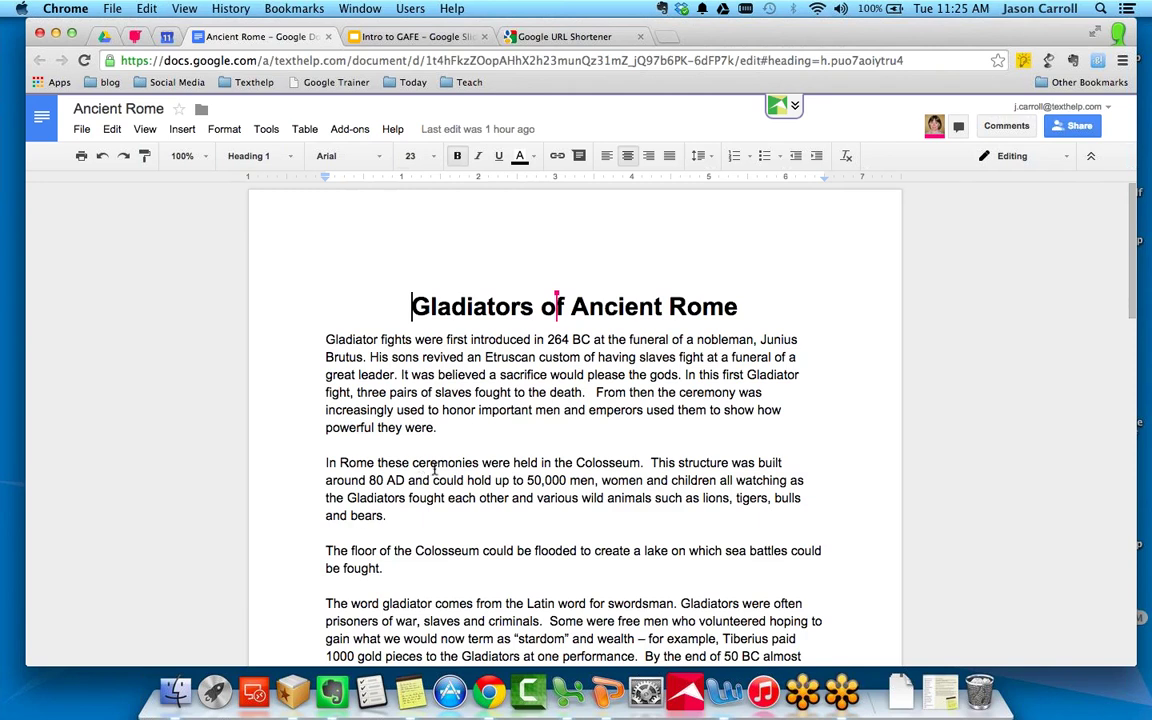
Review the file commands and the revision history of the Ancient Rome document, and close the history.
left_click(483, 440)
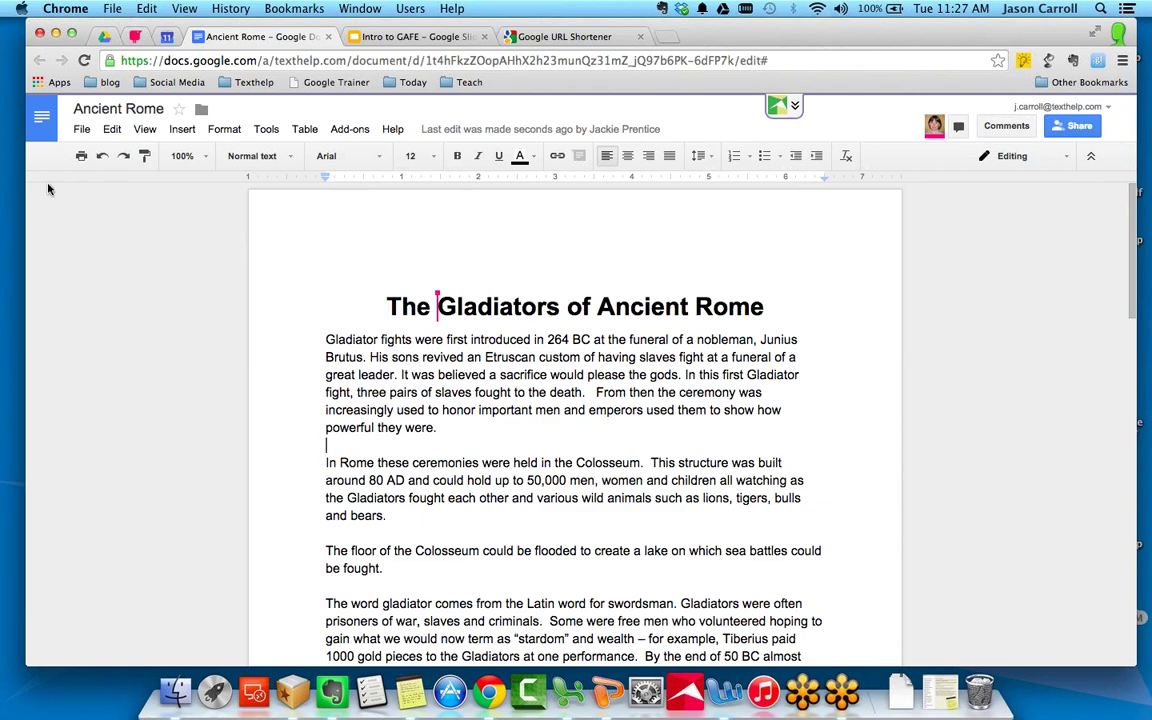
left_click(81, 131)
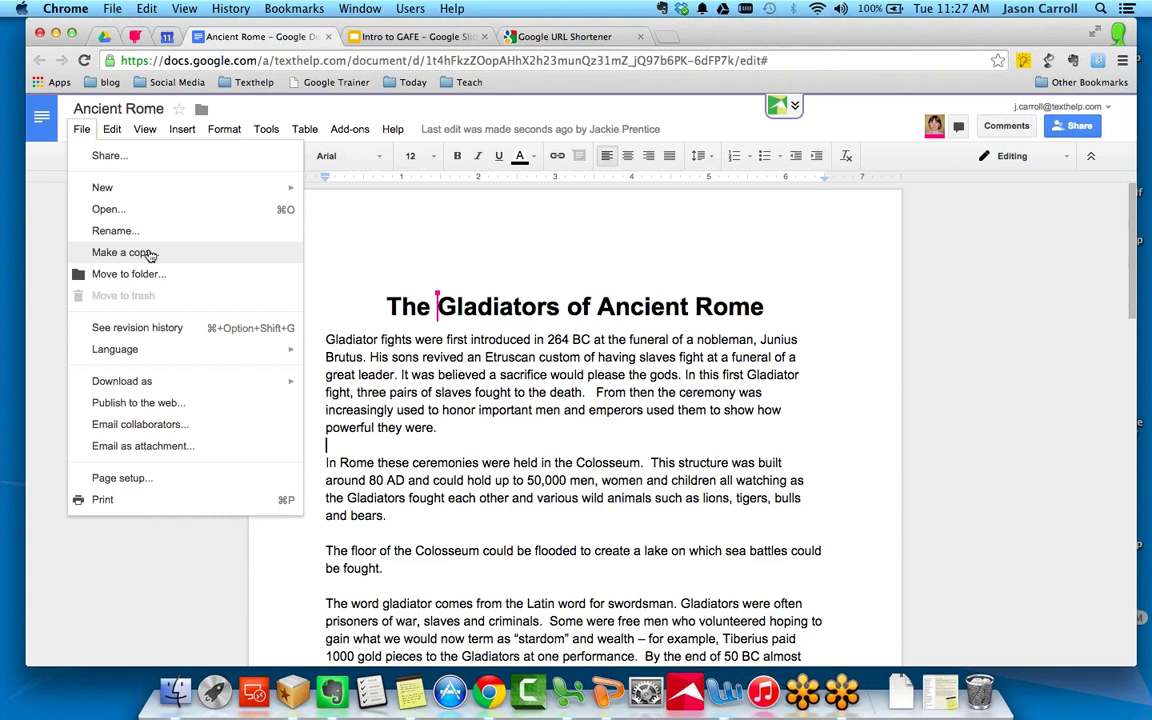
left_click(344, 257)
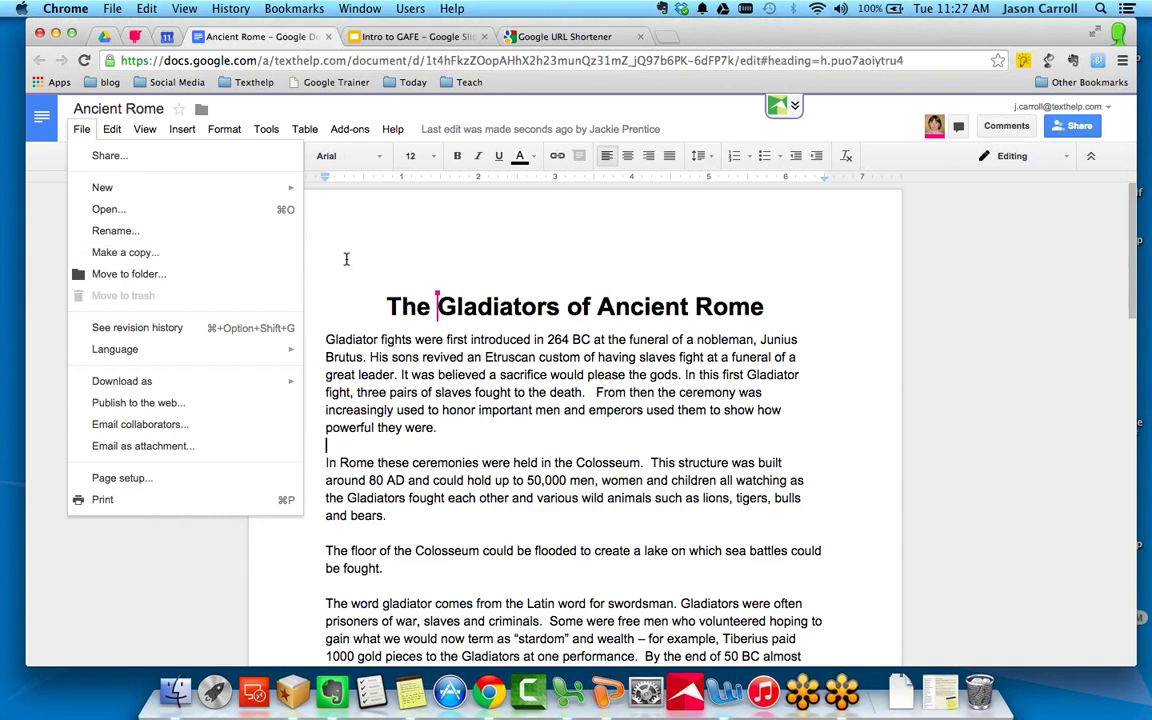
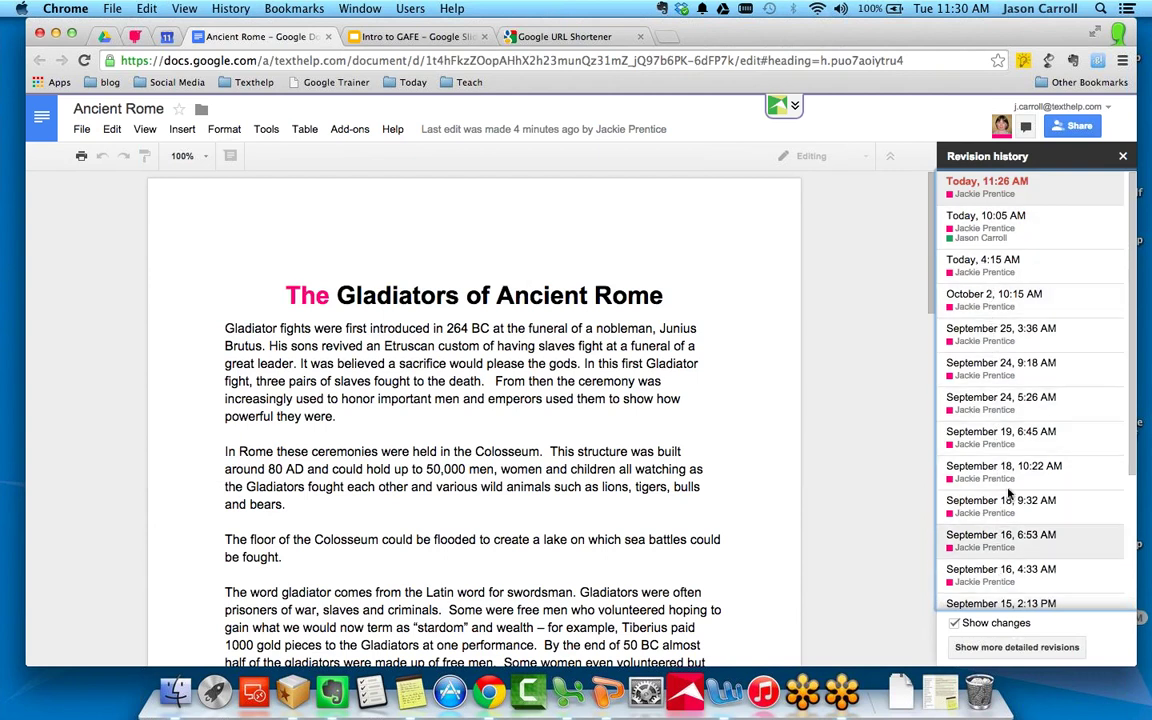
left_click(1122, 156)
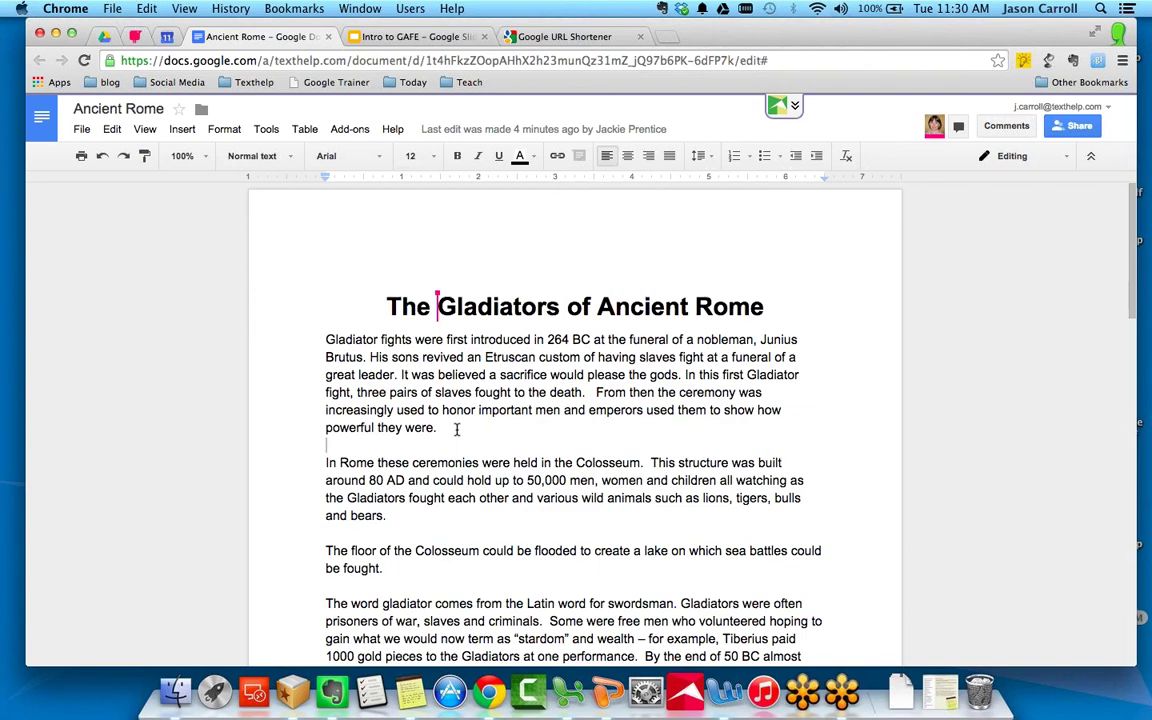
Switch the document to Suggesting mode and suggest replacing "BC" with "AD" after 264 in the first paragraph.
left_click(1053, 156)
left_click(1066, 209)
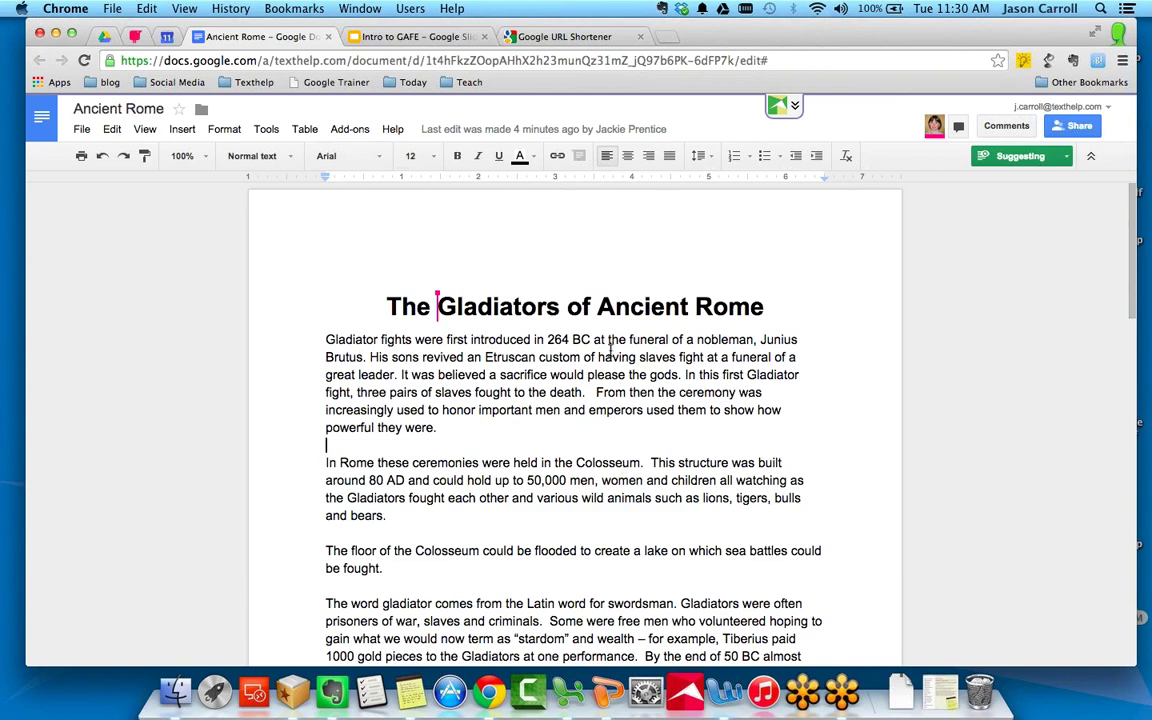
double_click(584, 340)
type("A")
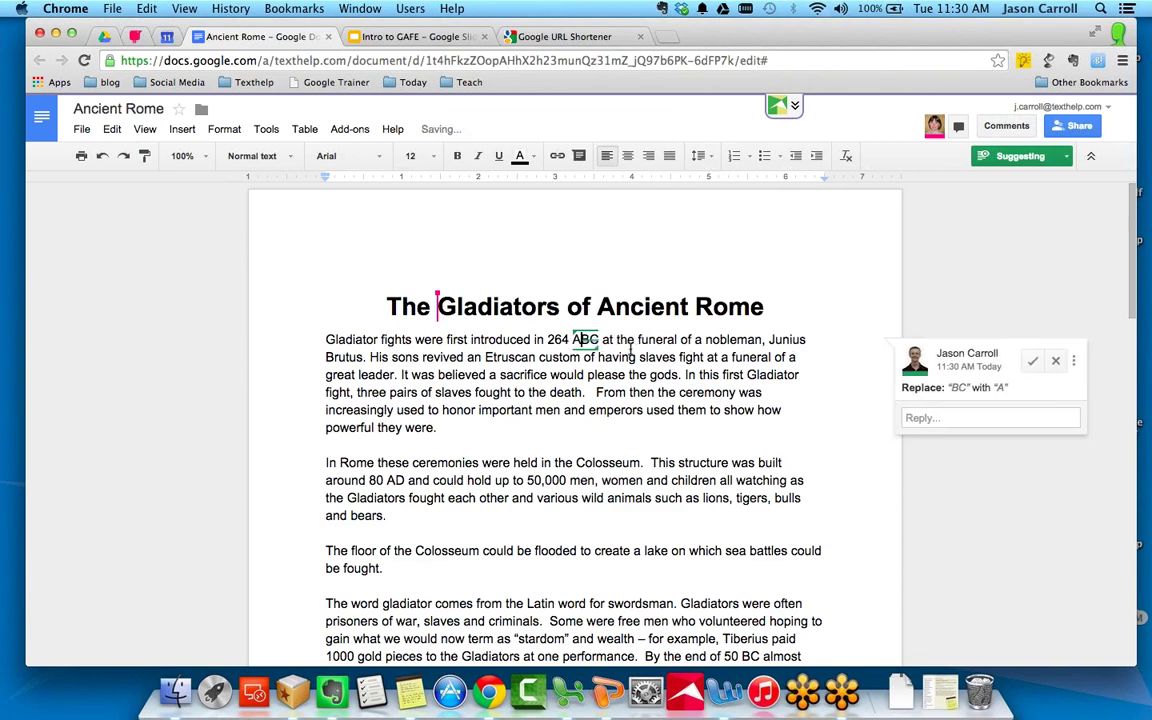
type("D")
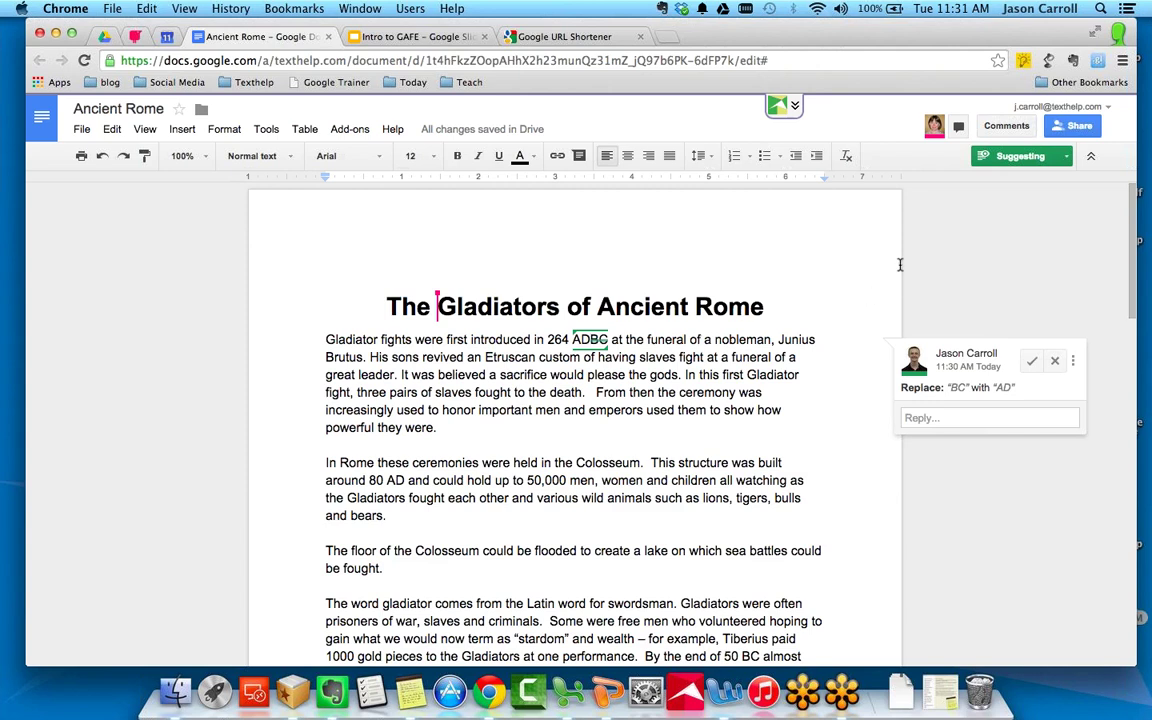
Preview the document in Viewing mode and return it to Suggesting mode.
left_click(1065, 158)
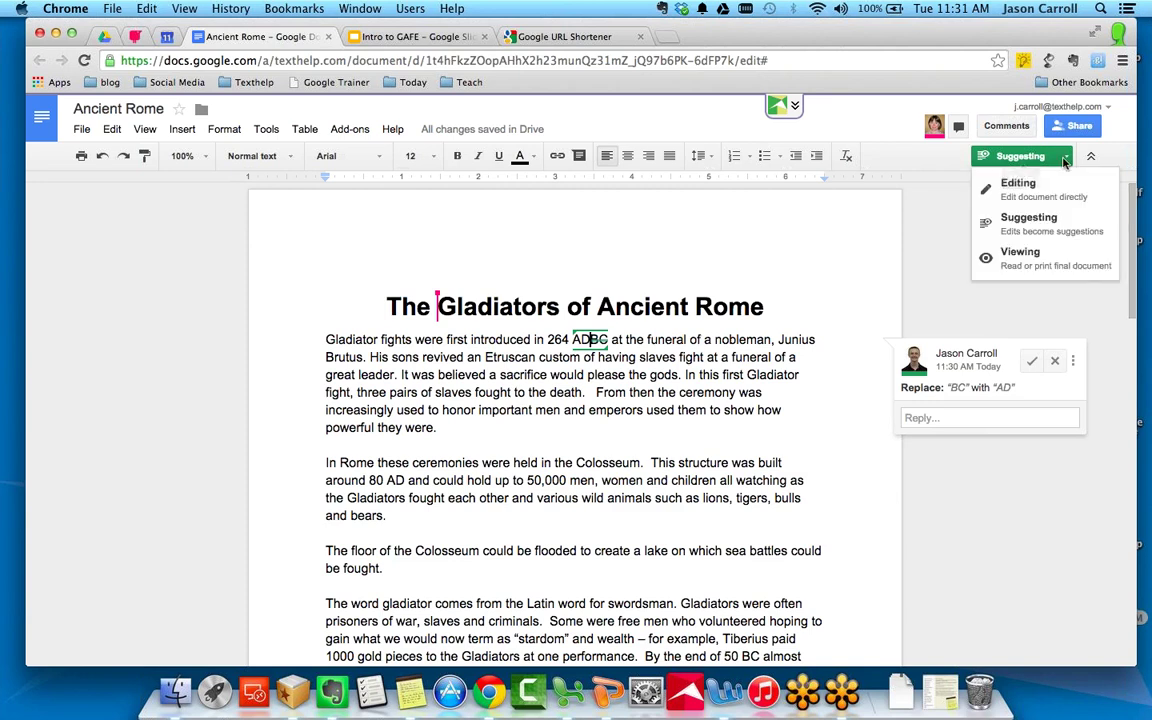
left_click(1027, 262)
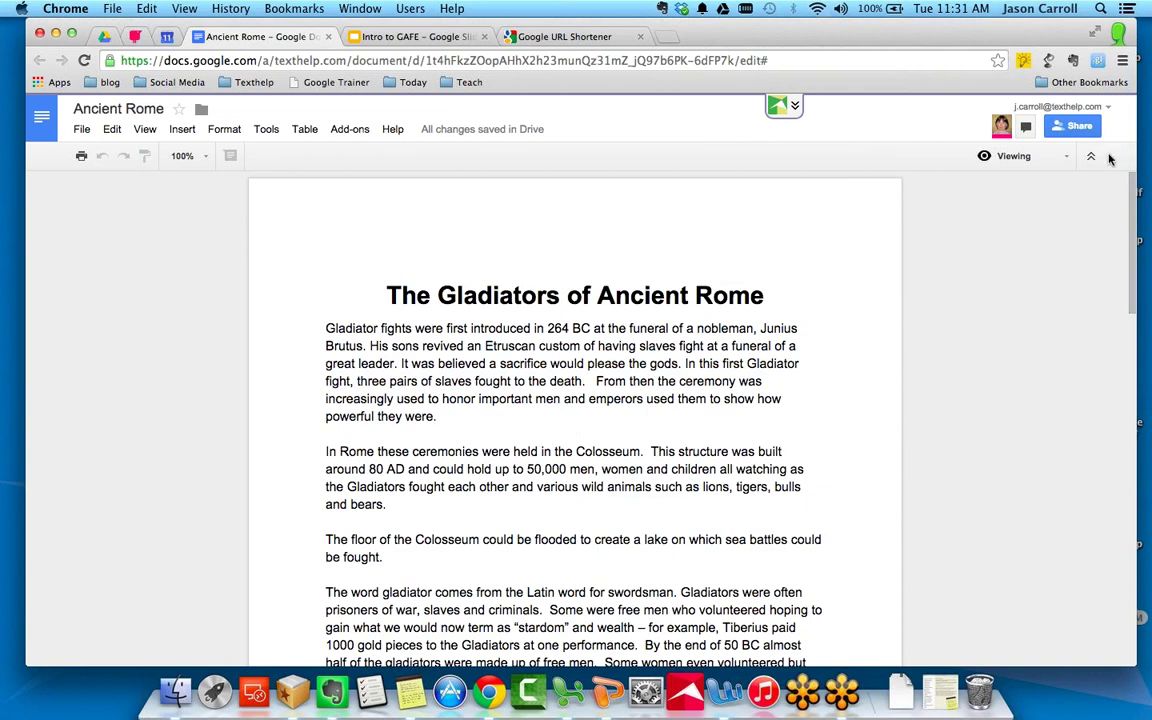
left_click(1030, 156)
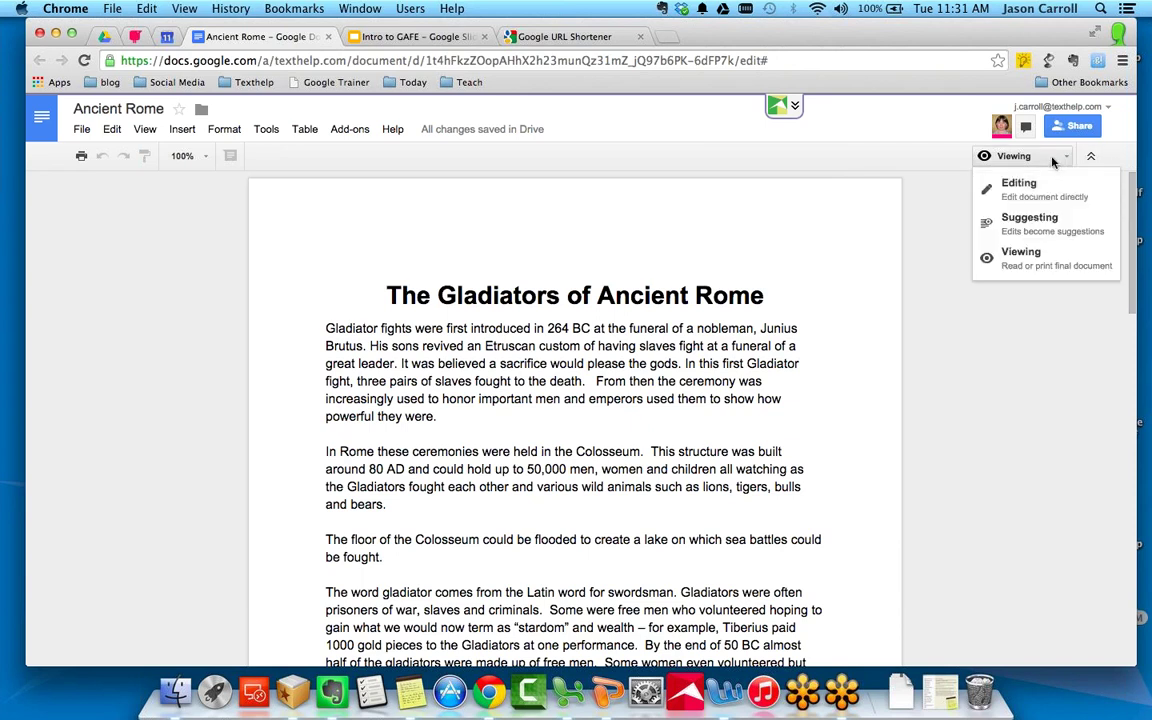
left_click(1058, 222)
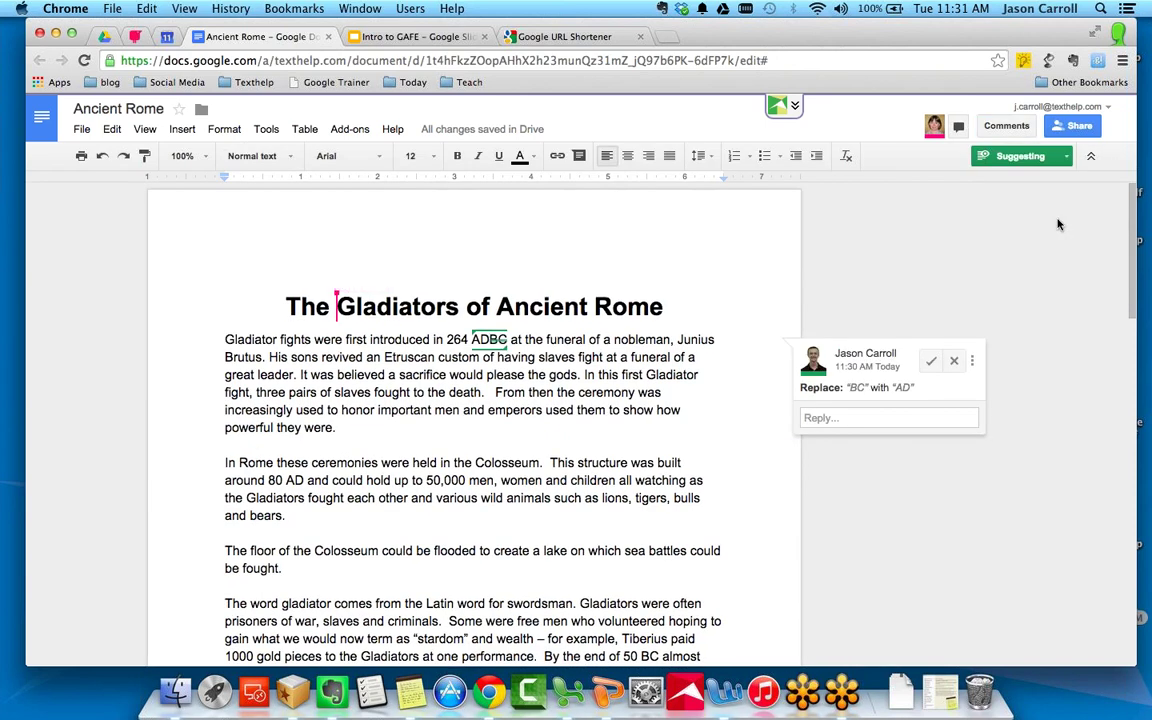
Switch the document back to Editing mode and reject the suggestion to replace "BC" with "AD".
left_click(1067, 155)
left_click(1058, 190)
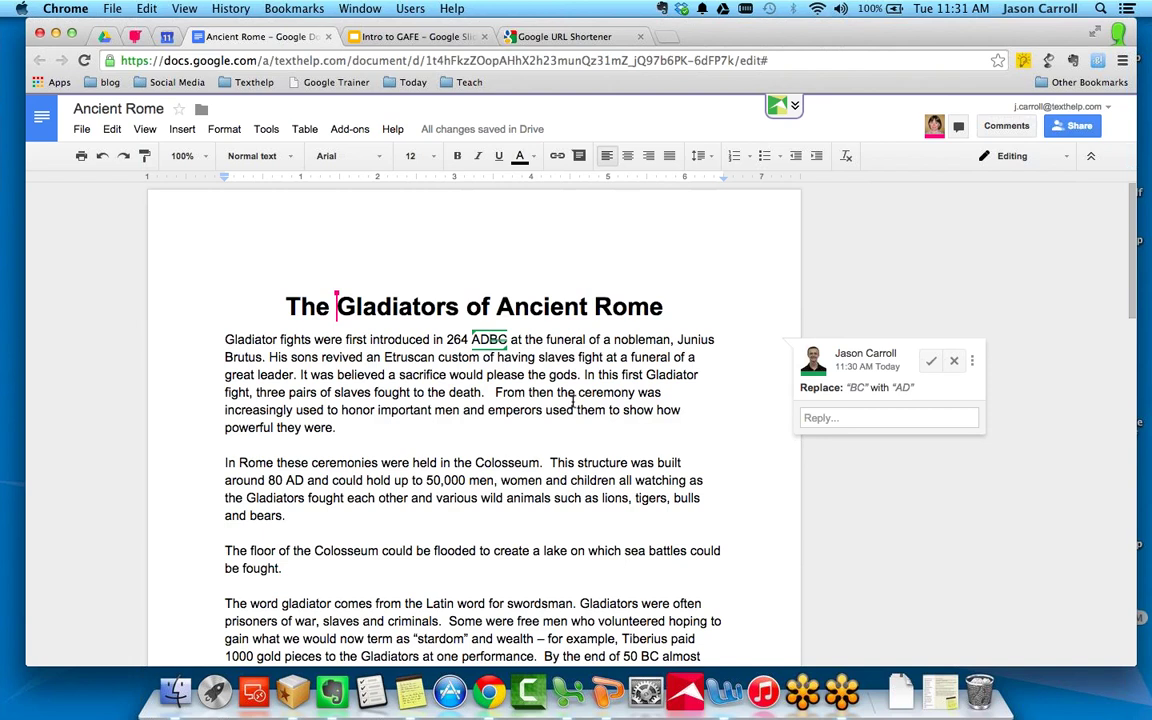
left_click(980, 361)
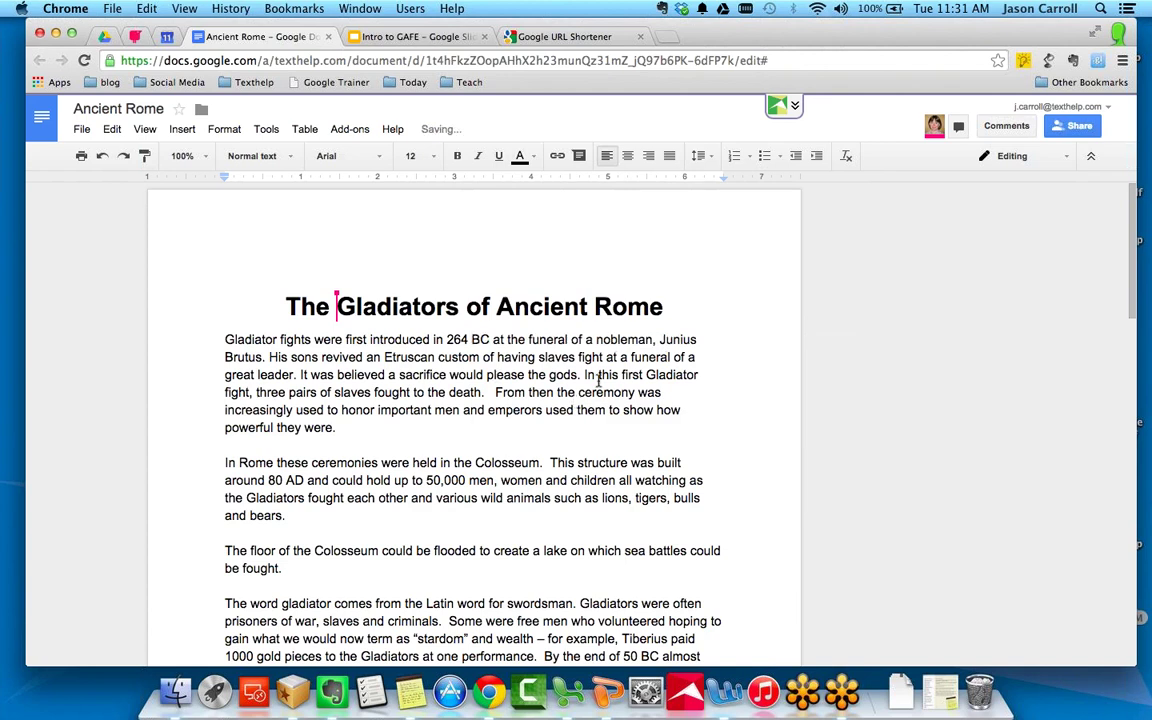
Add the comment "Start typing your comment" to the word "Rome" in the document's title.
scroll(624, 350, "down", 1)
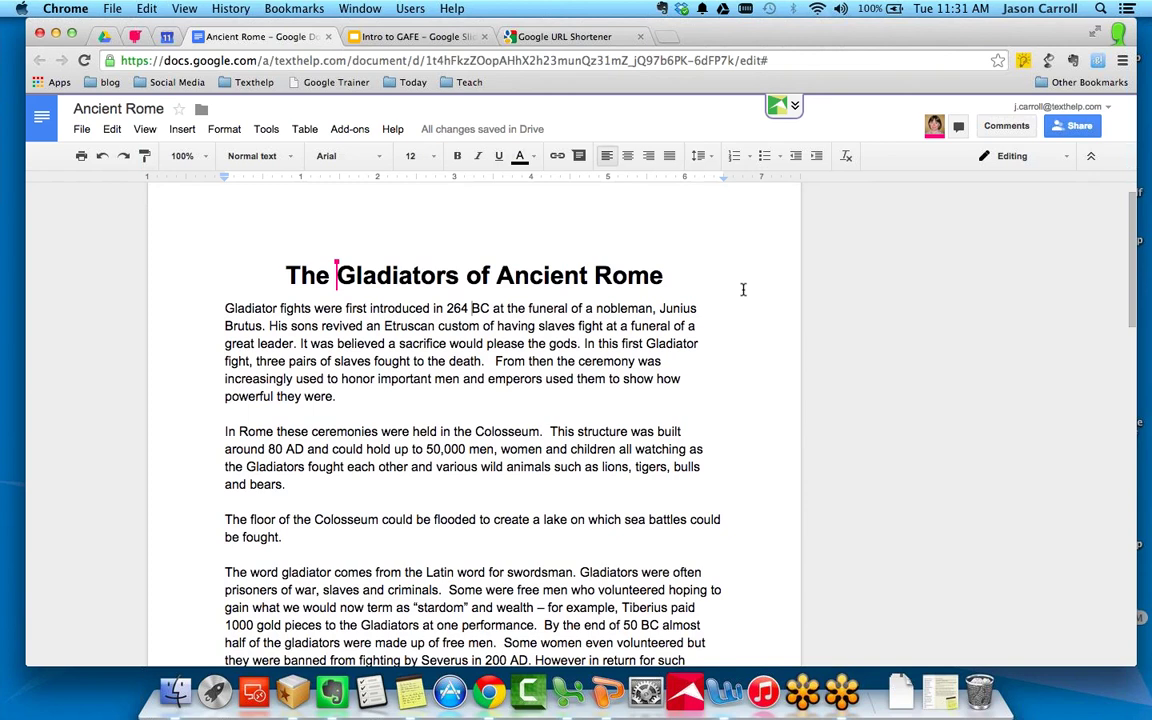
scroll(620, 328, "up", 1)
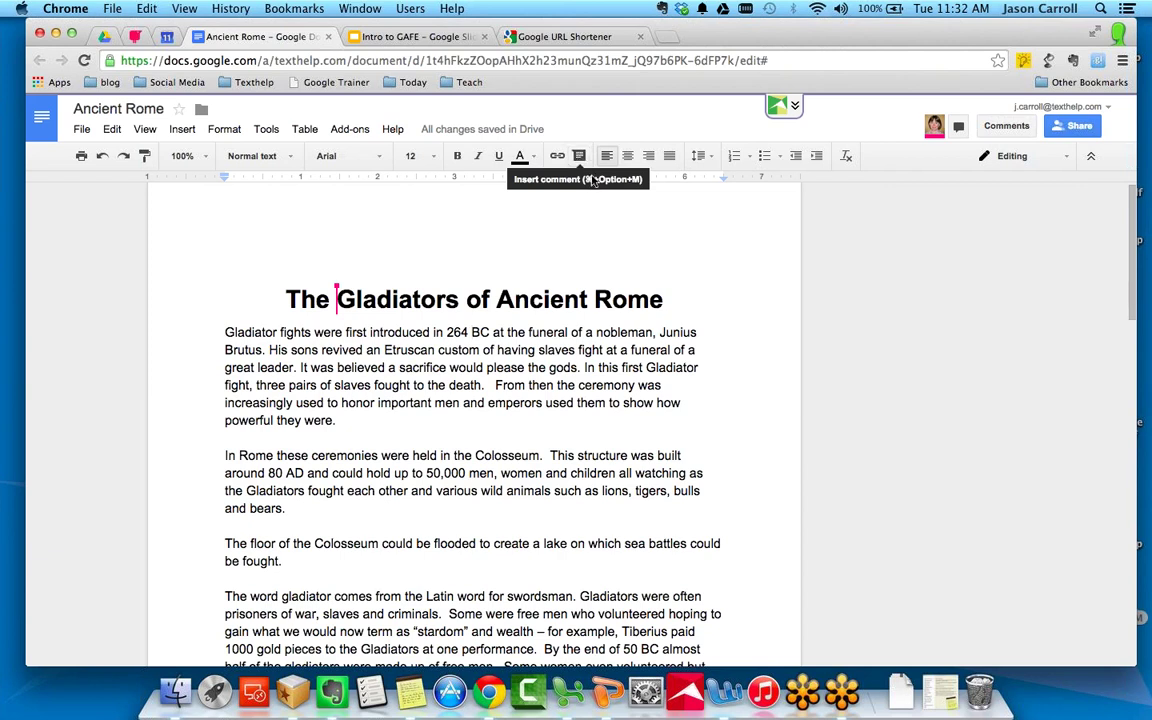
left_click(628, 299)
key("ctrl+alt+m")
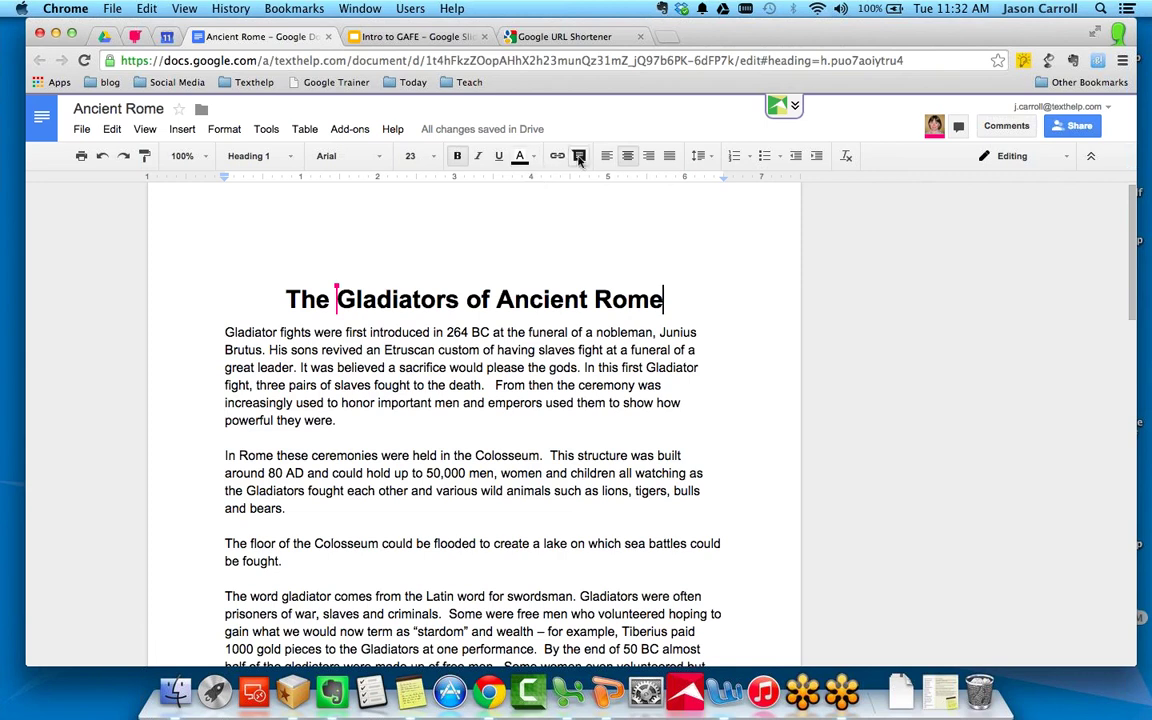
type("St")
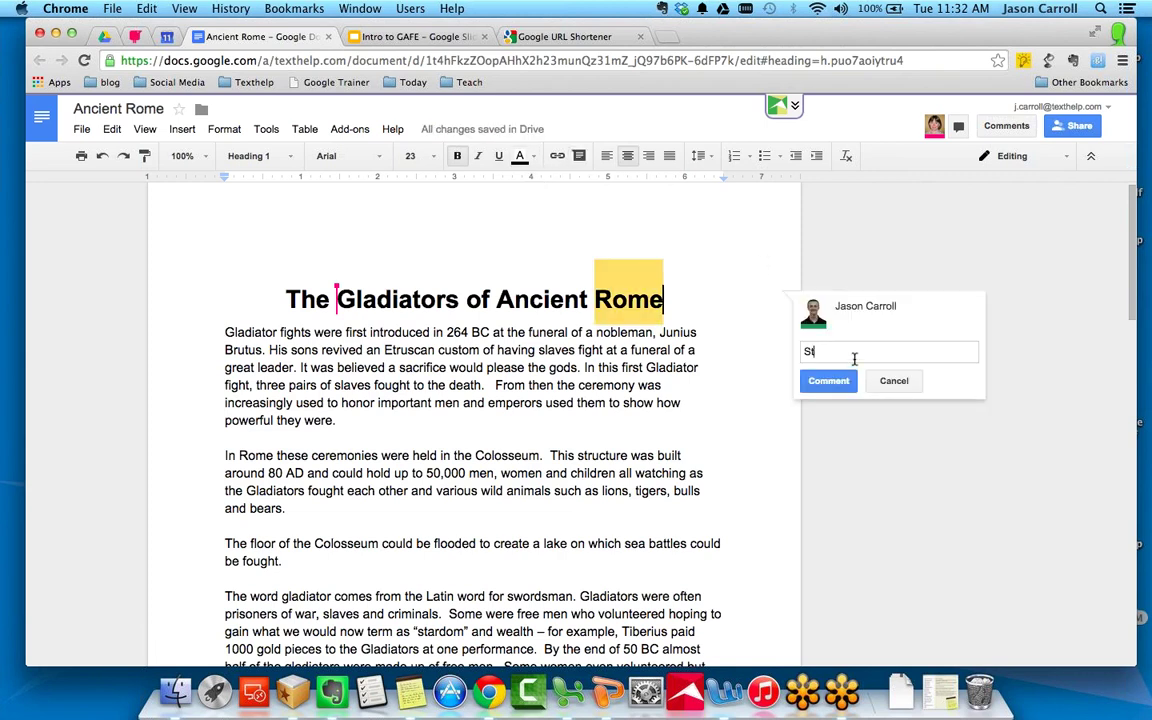
type("art typing your comment")
left_click(826, 383)
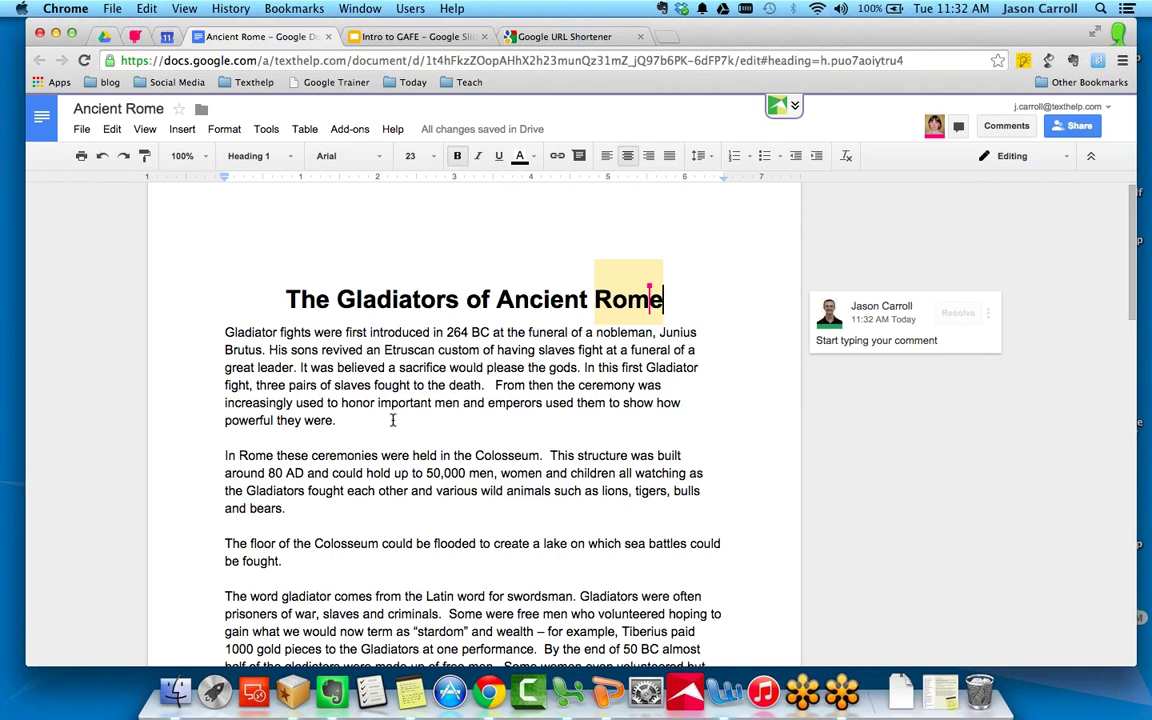
Research the word "Gladiator" from the first paragraph, then preview the Wikipedia article on gladiators and close the preview.
double_click(245, 332)
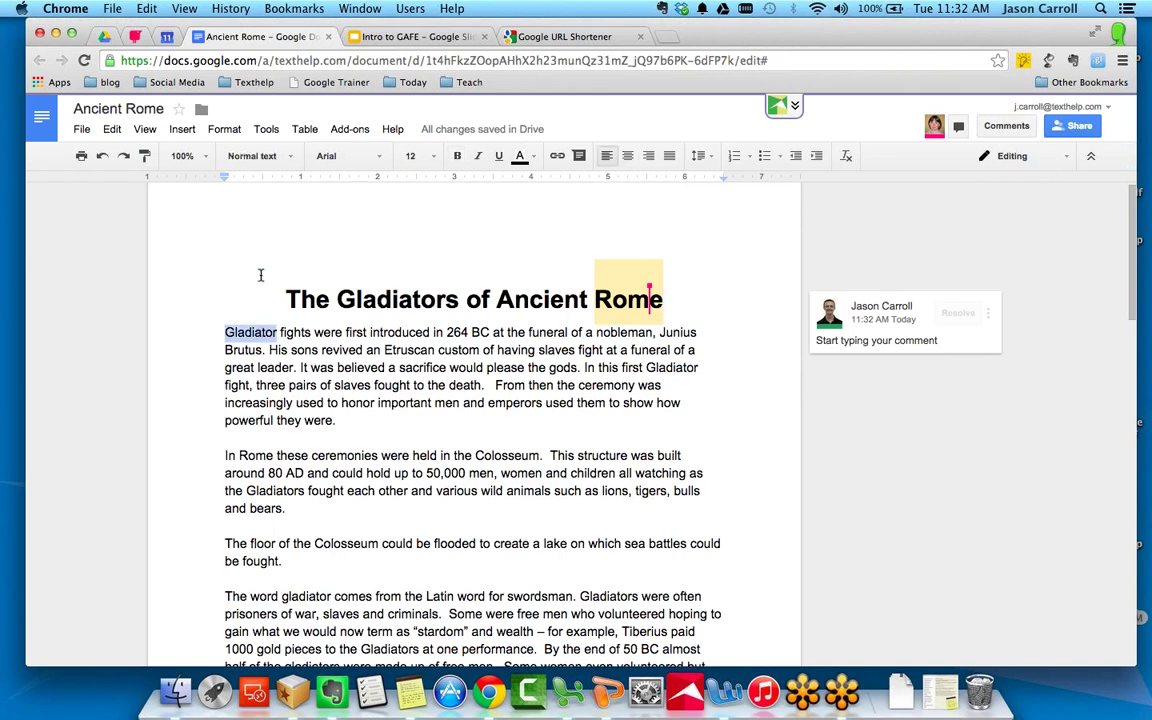
left_click(266, 129)
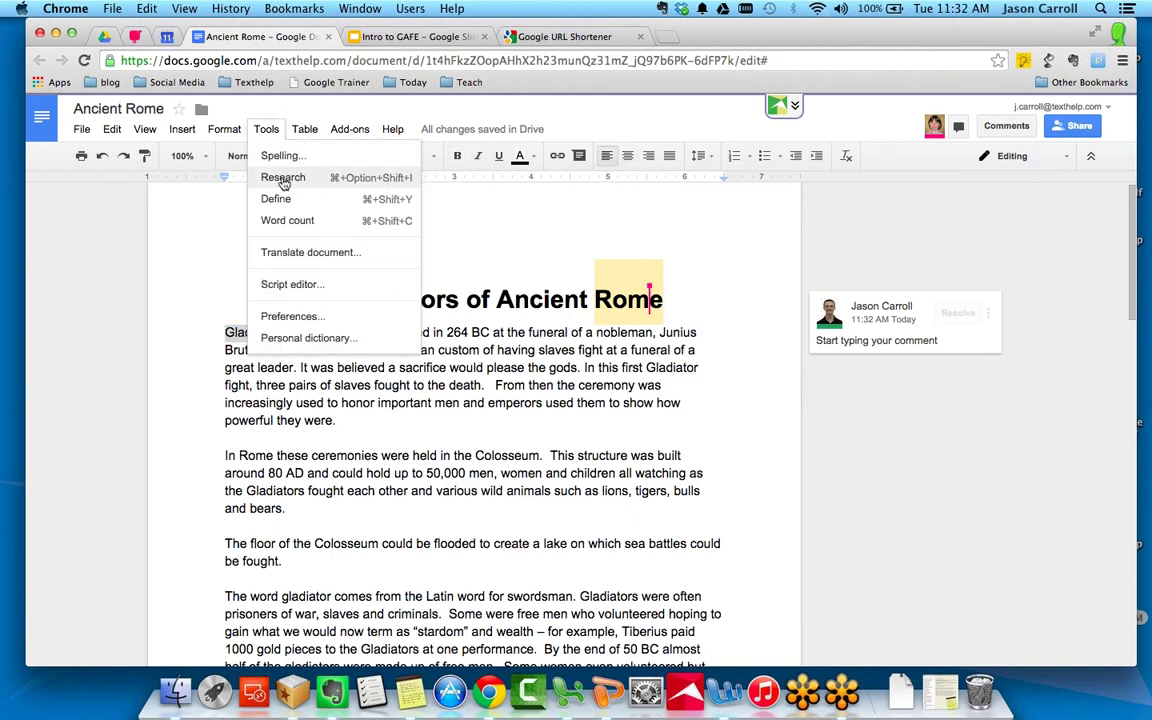
left_click(283, 178)
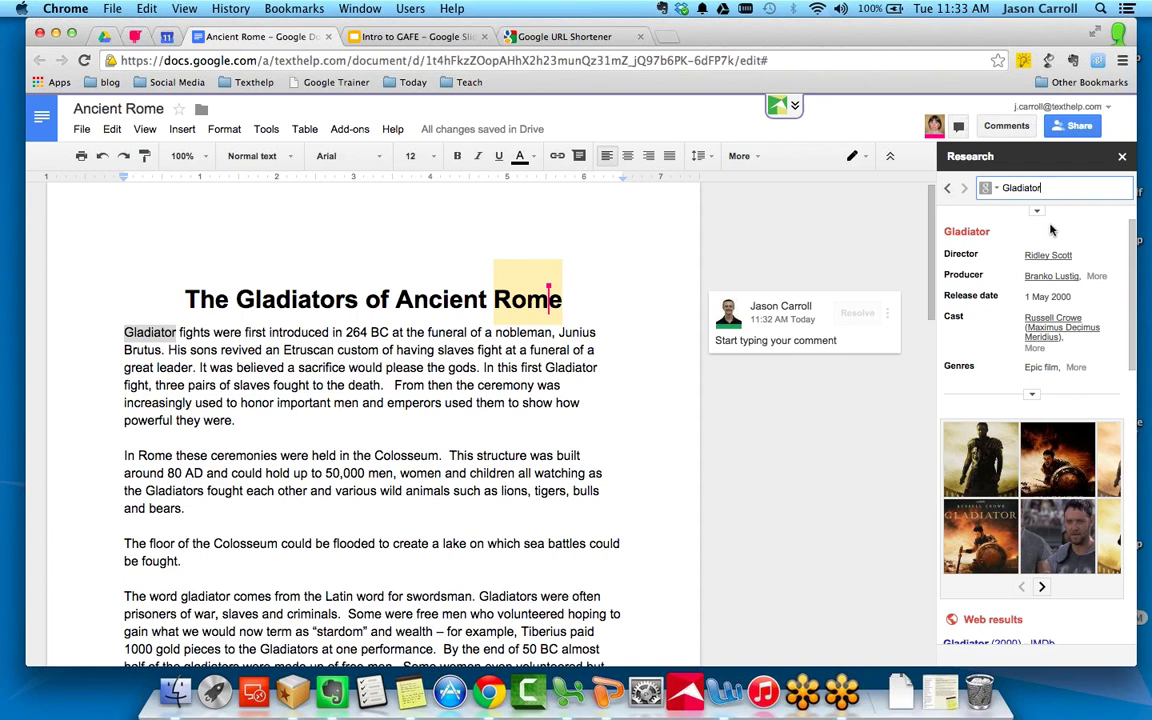
scroll(1012, 270, "down", 1)
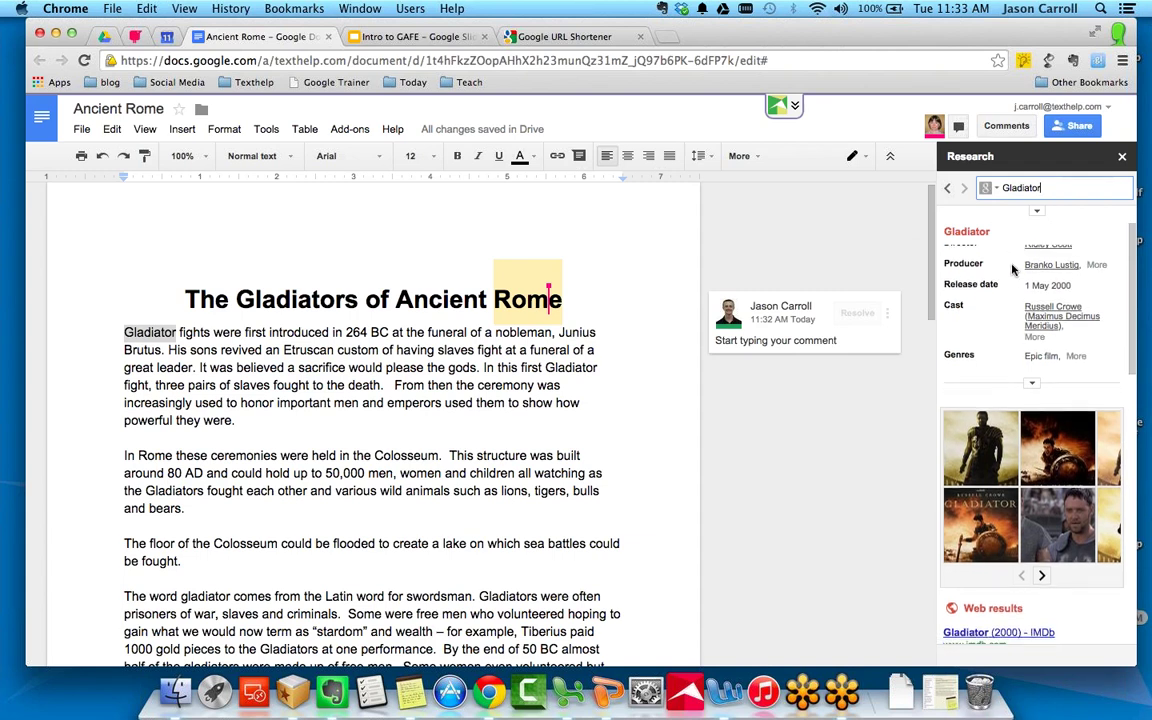
scroll(1012, 270, "down", 3)
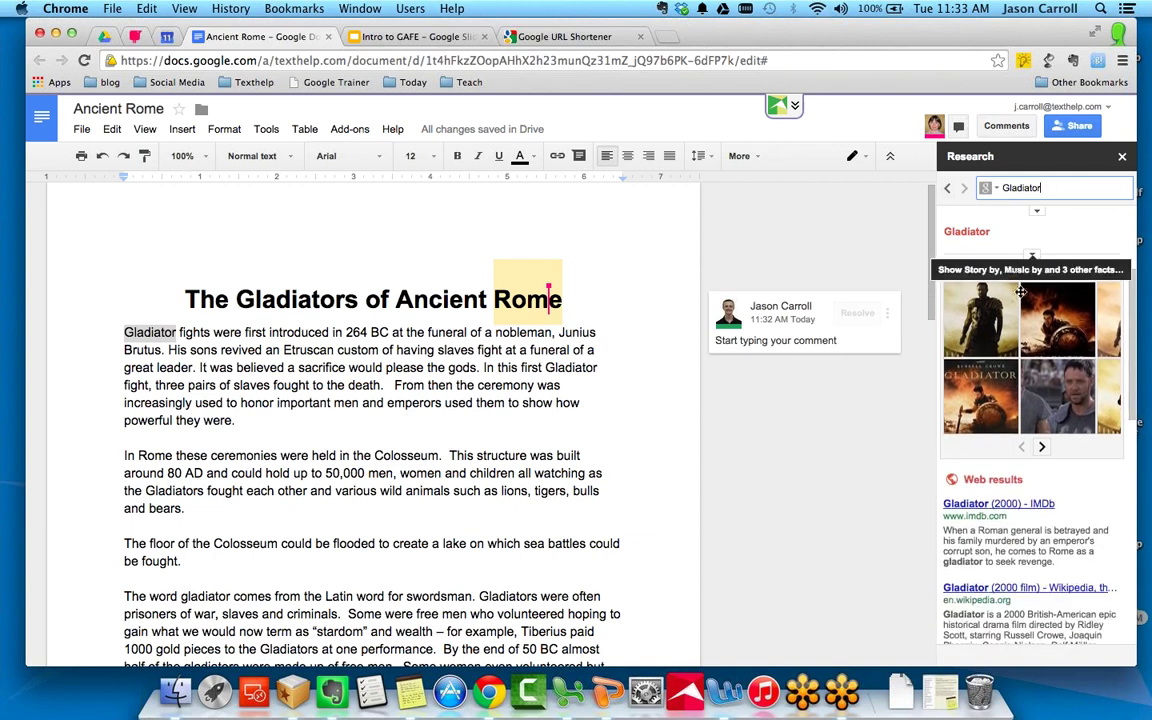
scroll(1089, 472, "down", 1)
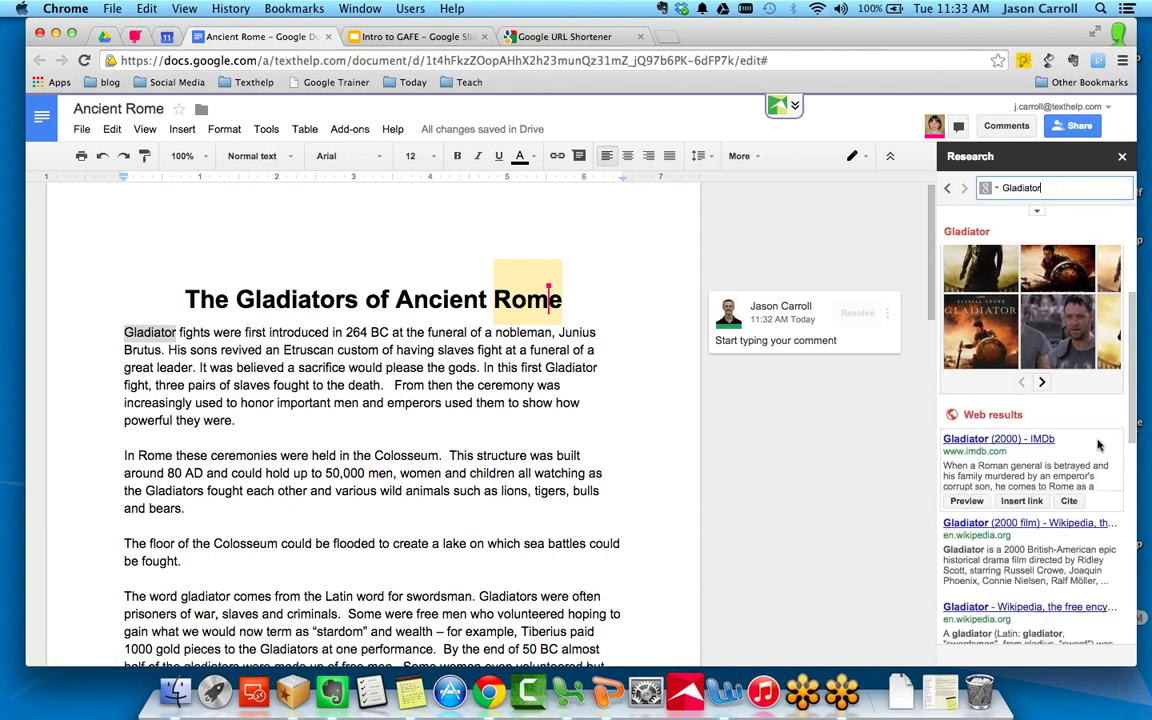
scroll(1092, 460, "down", 3)
scroll(1022, 380, "down", 3)
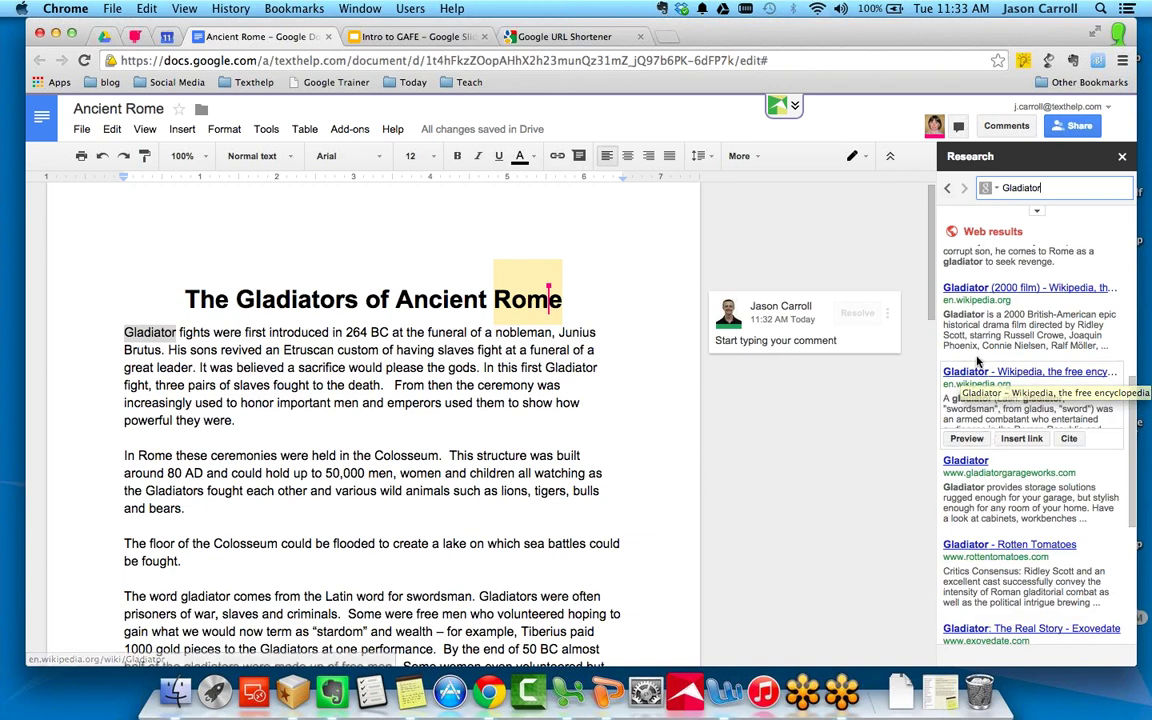
left_click(972, 440)
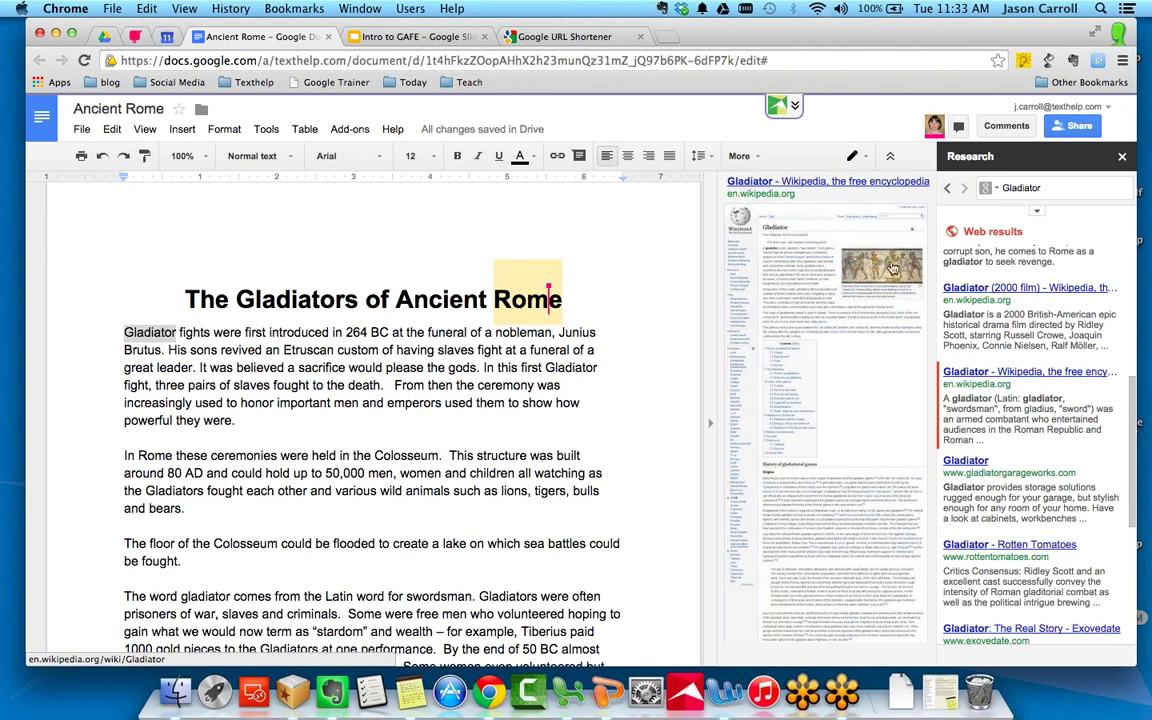
left_click(966, 440)
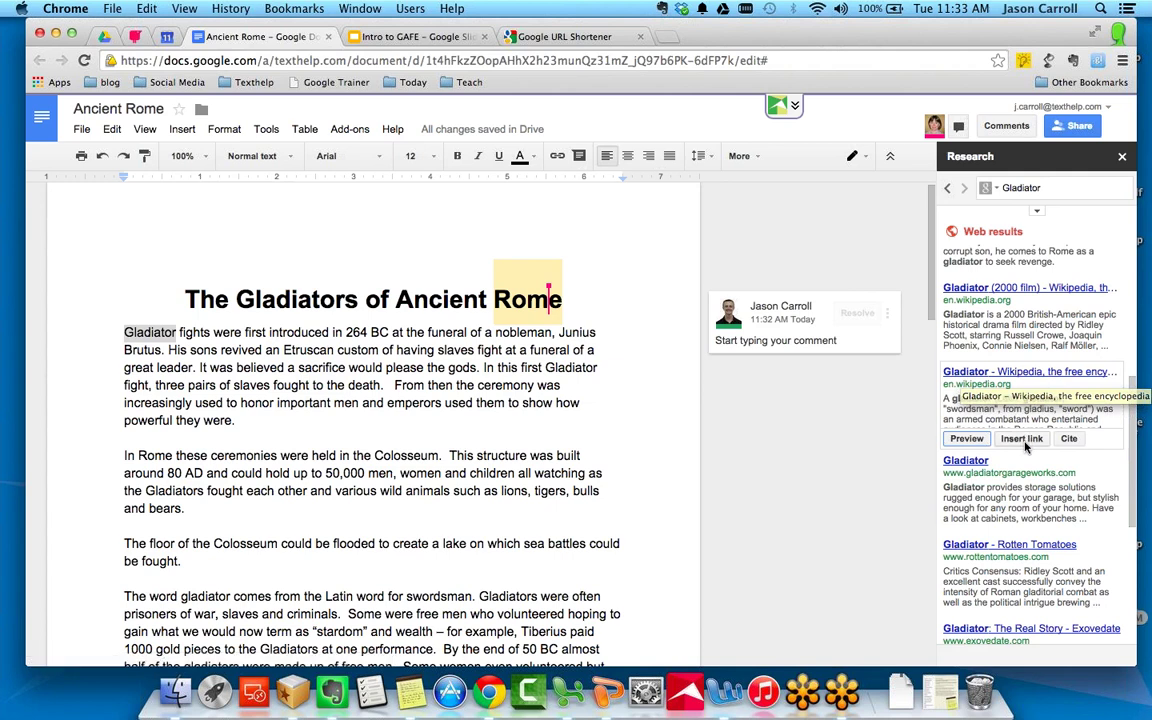
Link the word "Gladiator" to the Wikipedia article, cite the article in a footnote, and check the citation.
left_click(1021, 438)
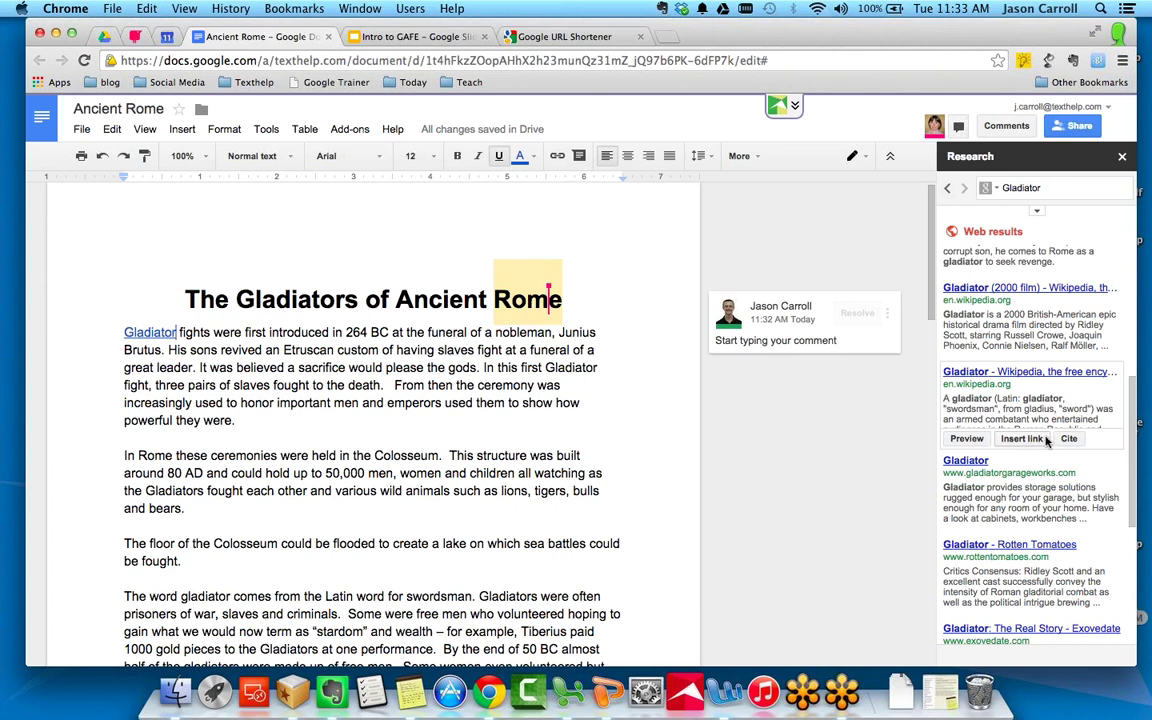
left_click(1067, 439)
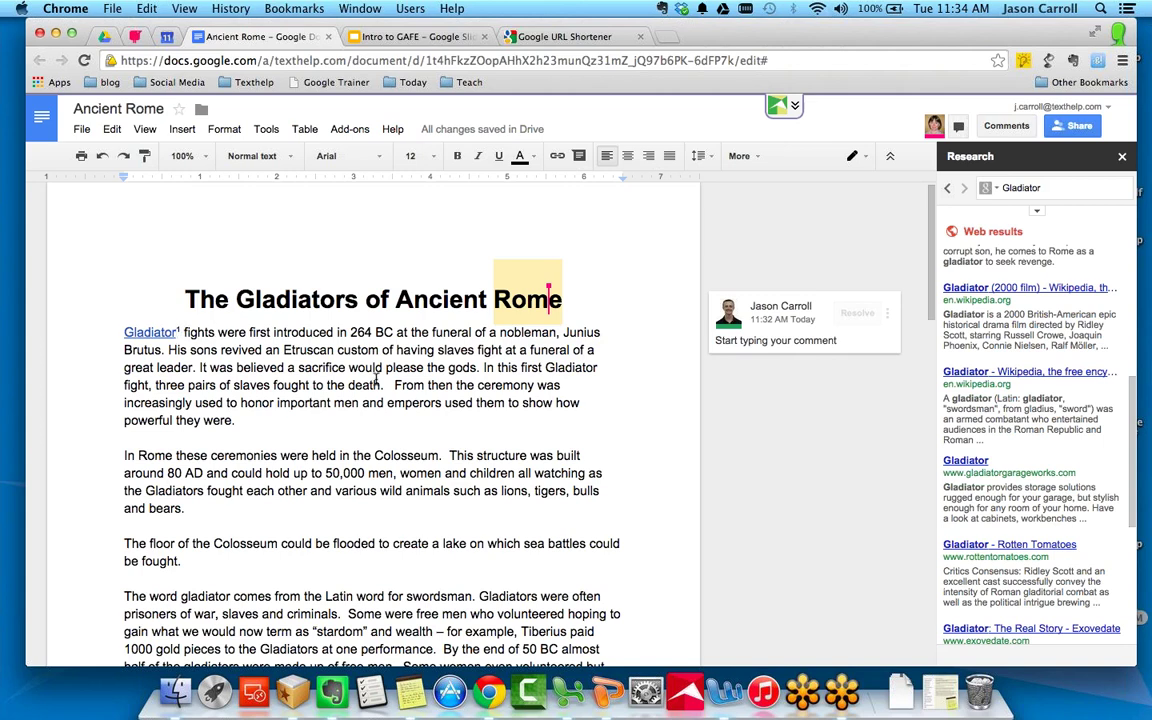
scroll(376, 377, "down", 10)
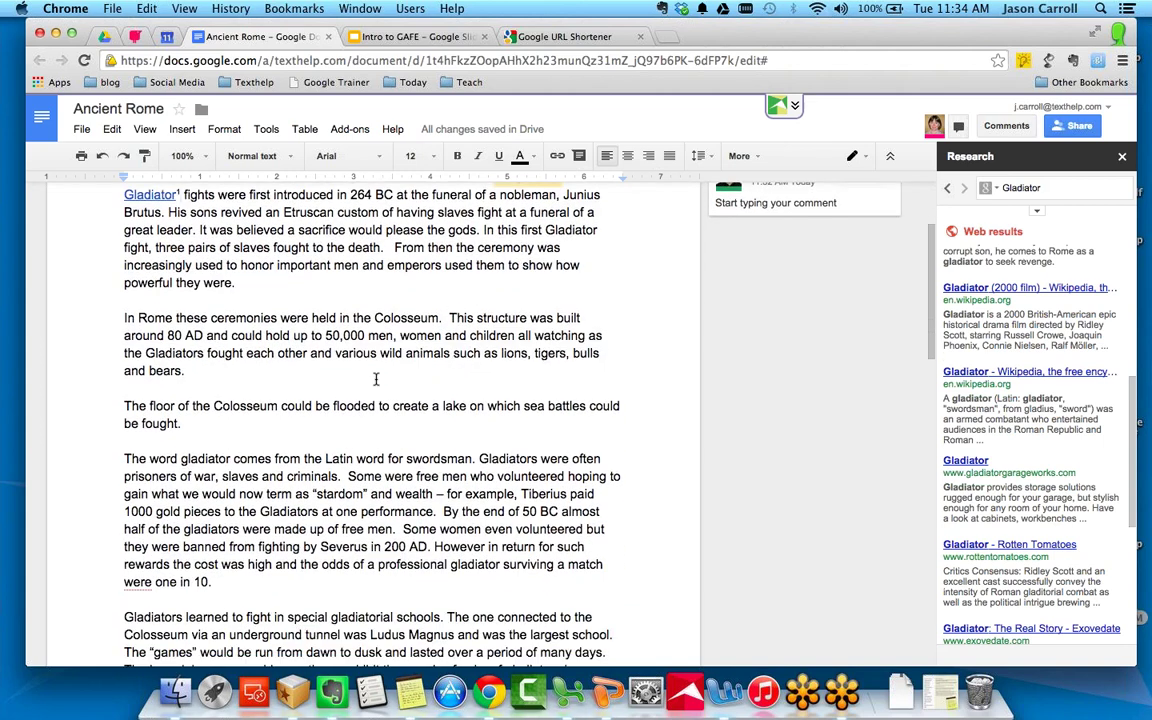
scroll(376, 377, "down", 2)
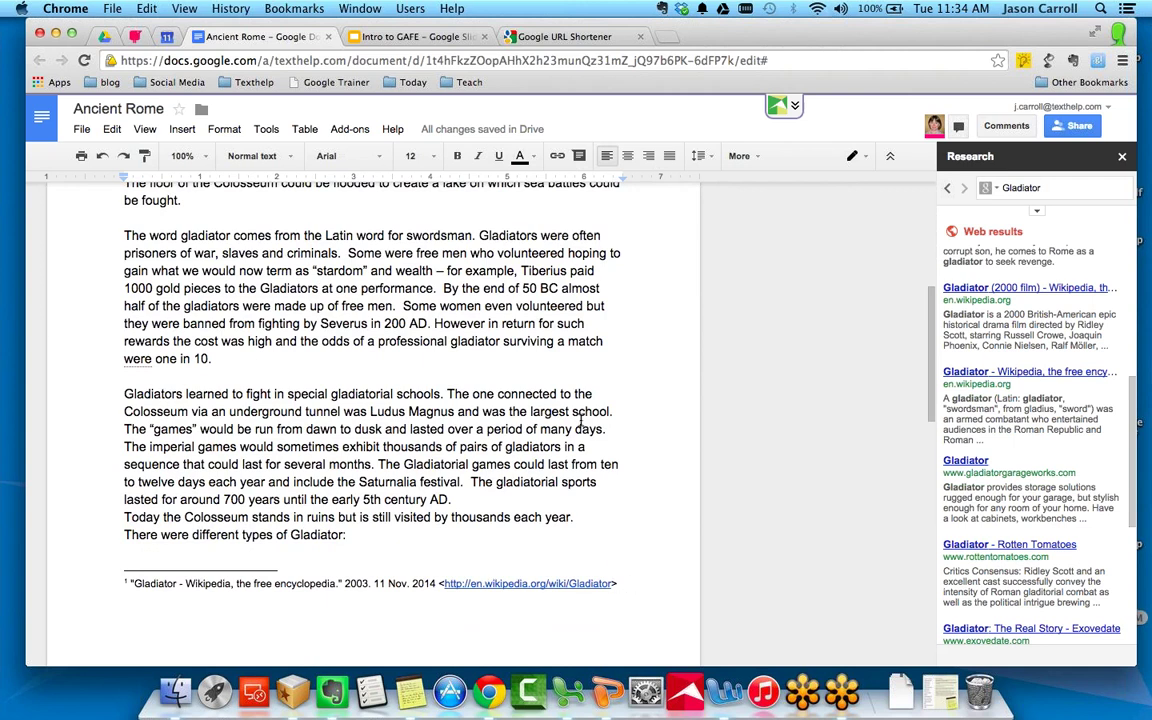
scroll(582, 421, "up", 1)
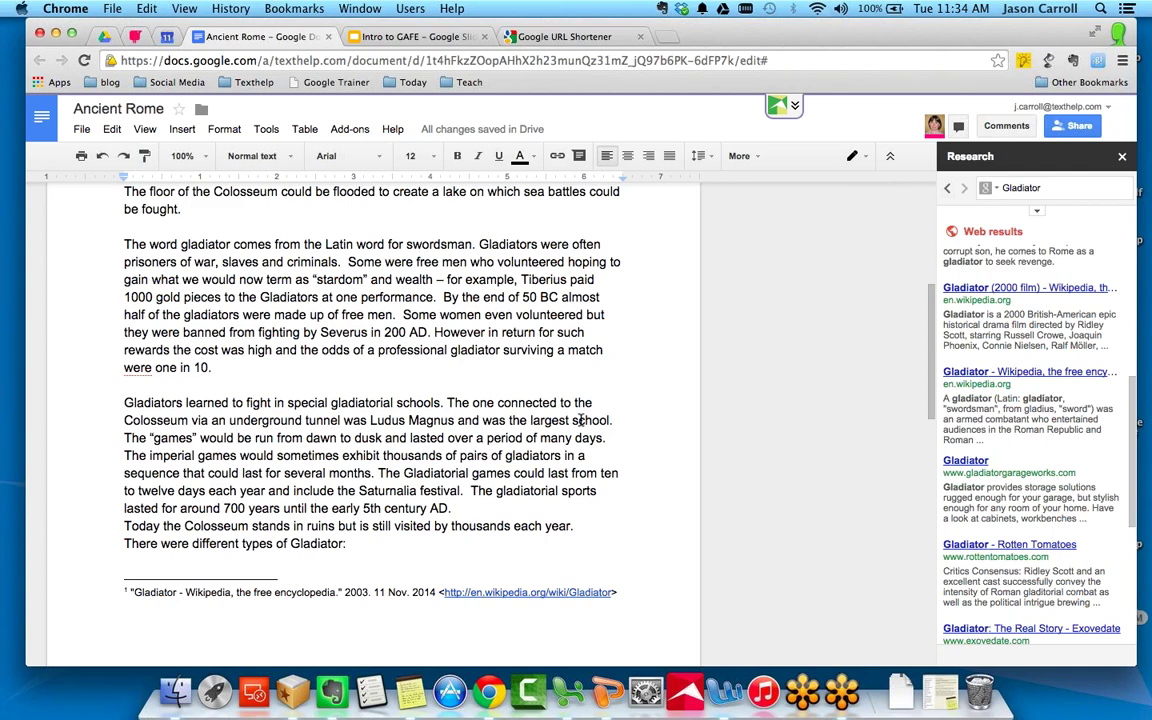
scroll(582, 421, "up", 10)
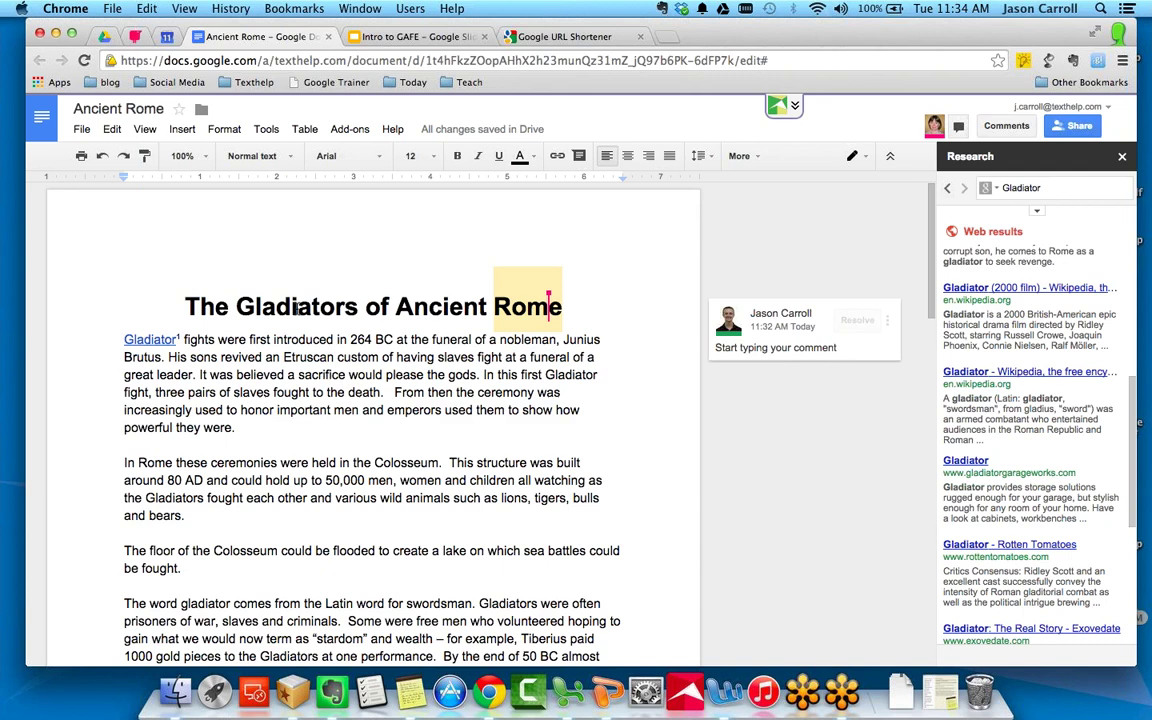
Review the formats offered for downloading the document, without downloading it.
left_click(81, 129)
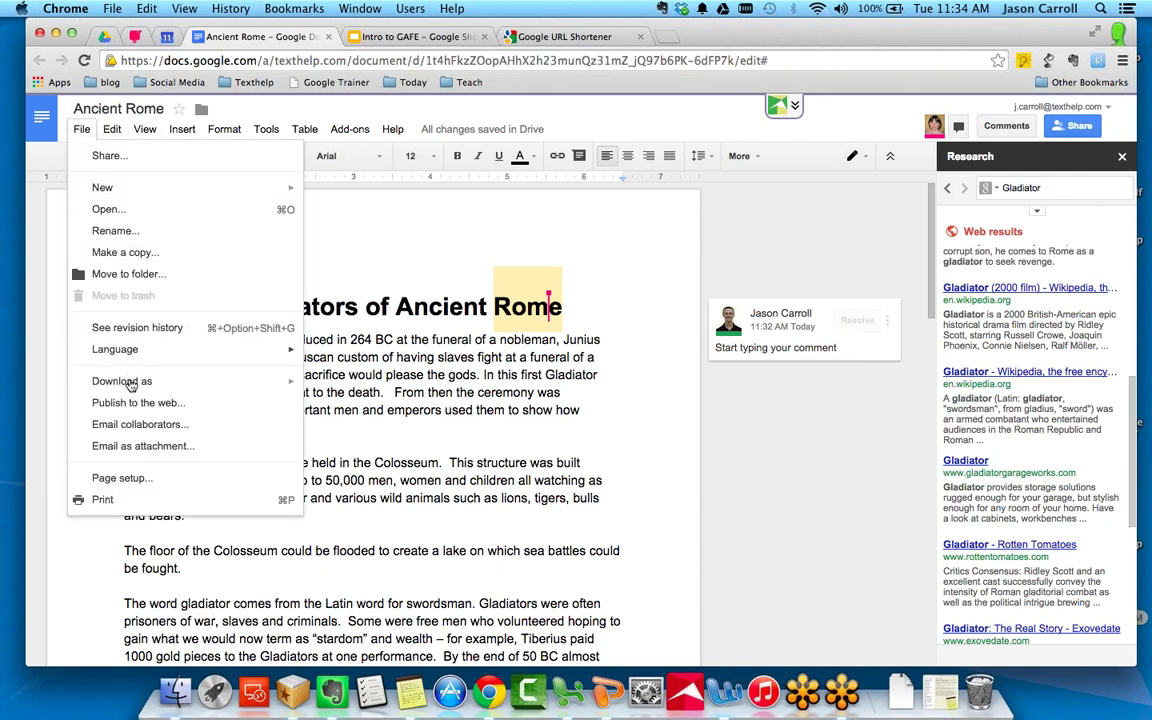
mouse_move(130, 385)
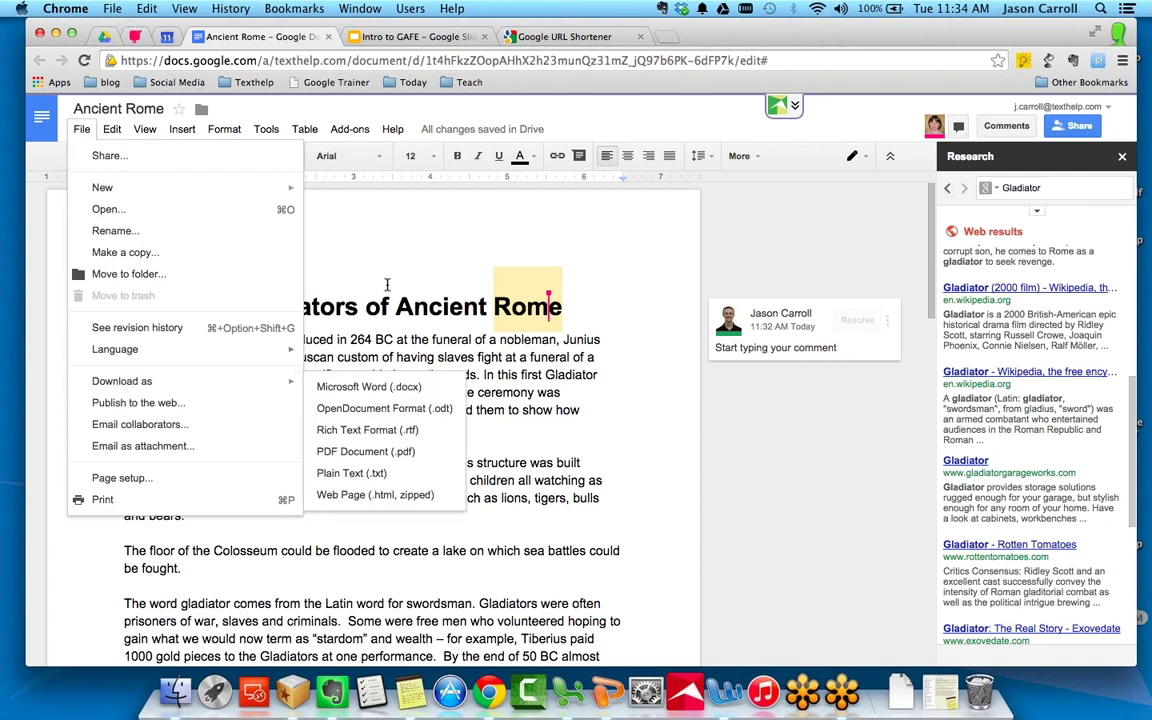
left_click(387, 285)
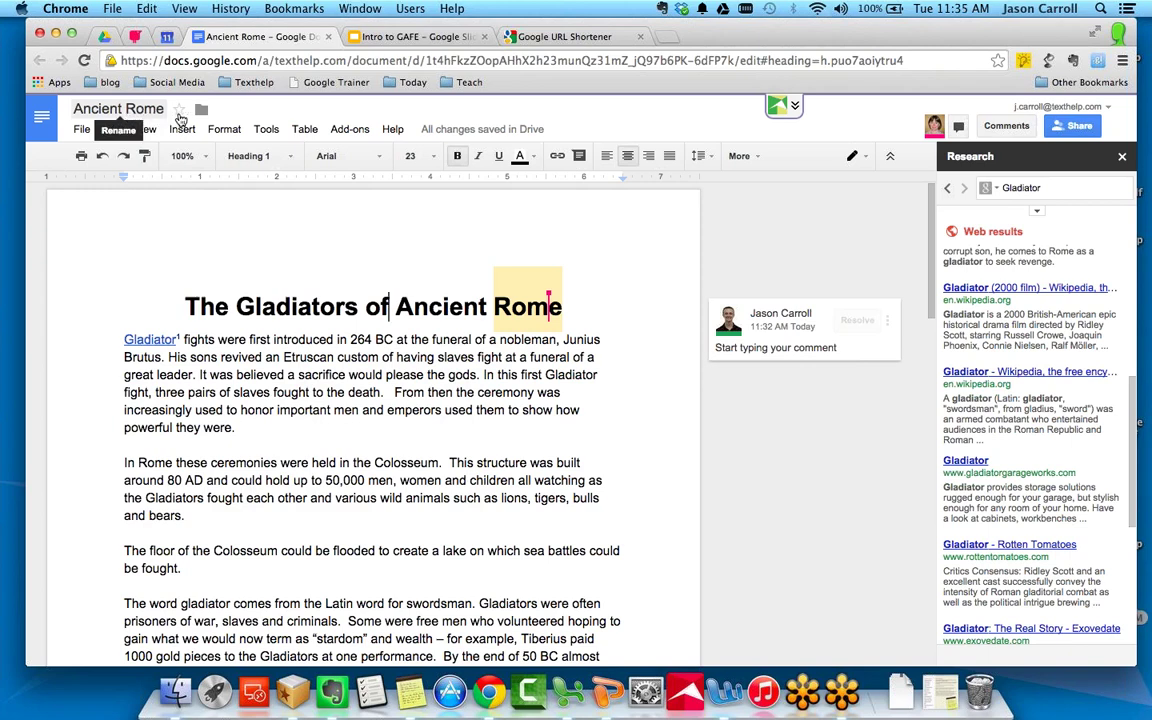
Browse the Drive folders available for moving the Ancient Rome document, and leave without moving it.
left_click(204, 114)
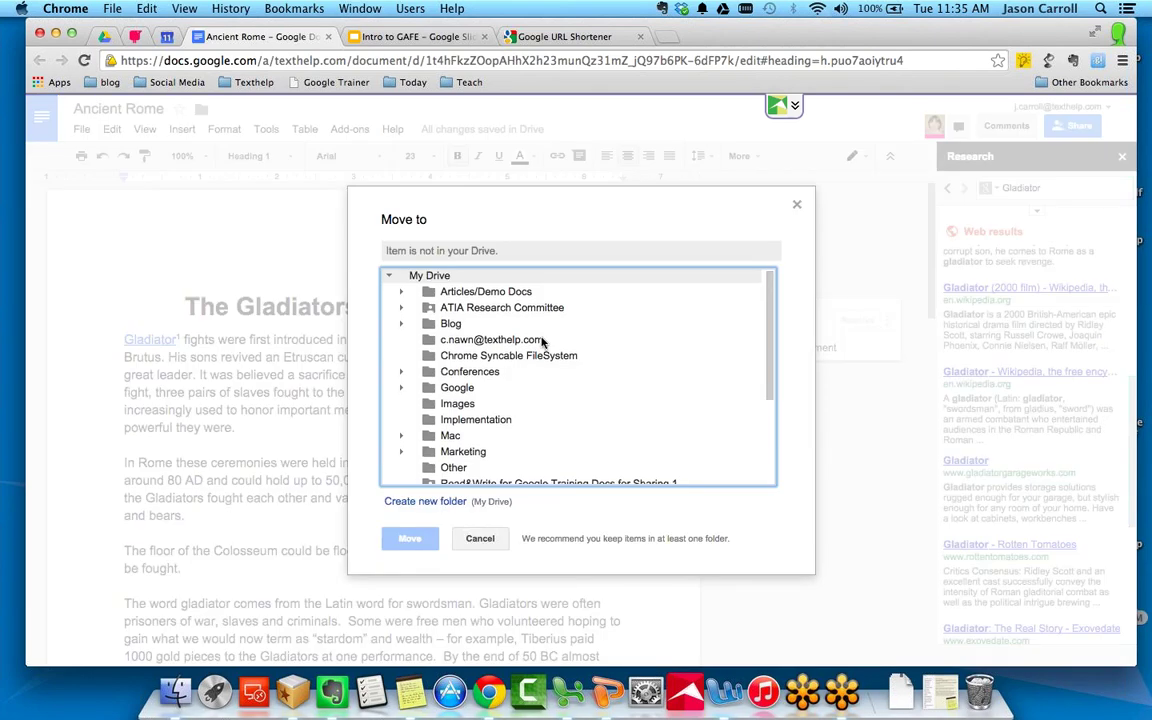
scroll(542, 342, "down", 1)
scroll(542, 342, "down", 5)
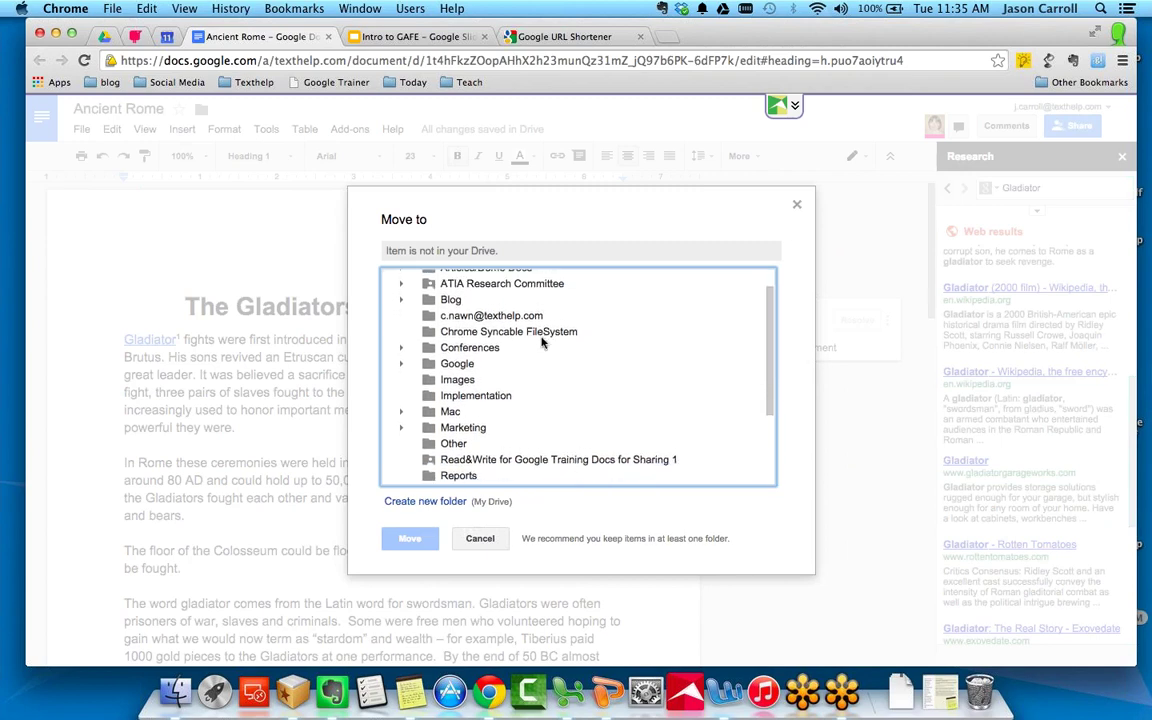
scroll(463, 320, "up", 6)
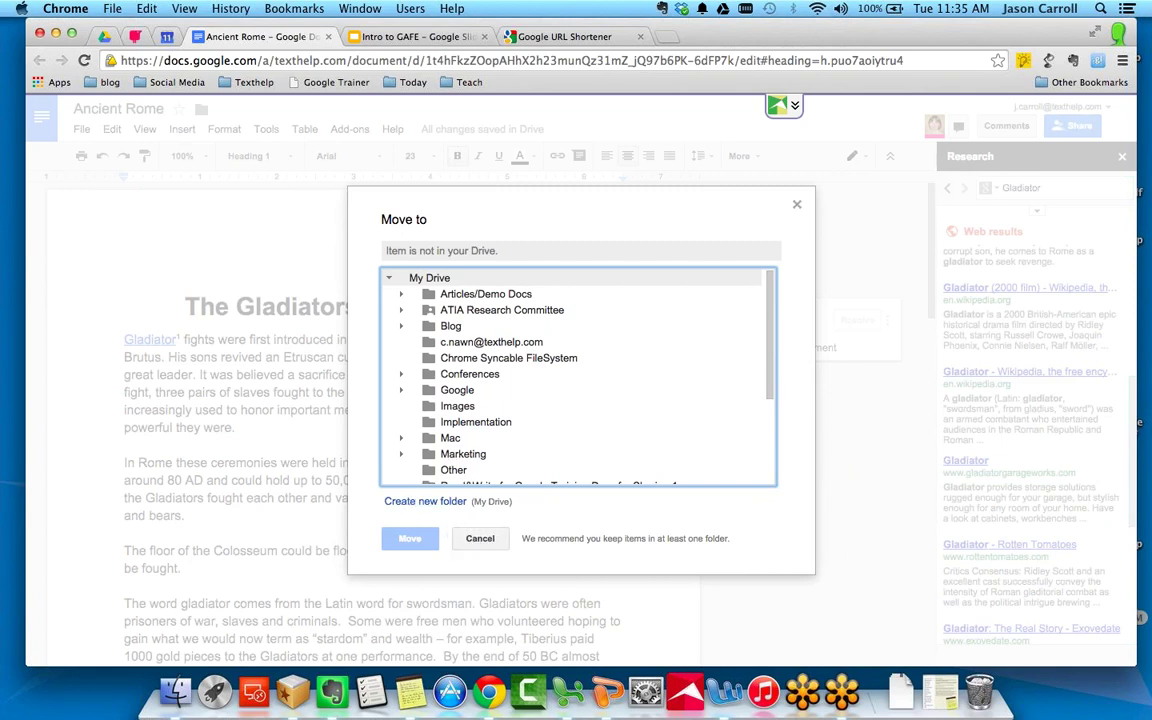
left_click(797, 204)
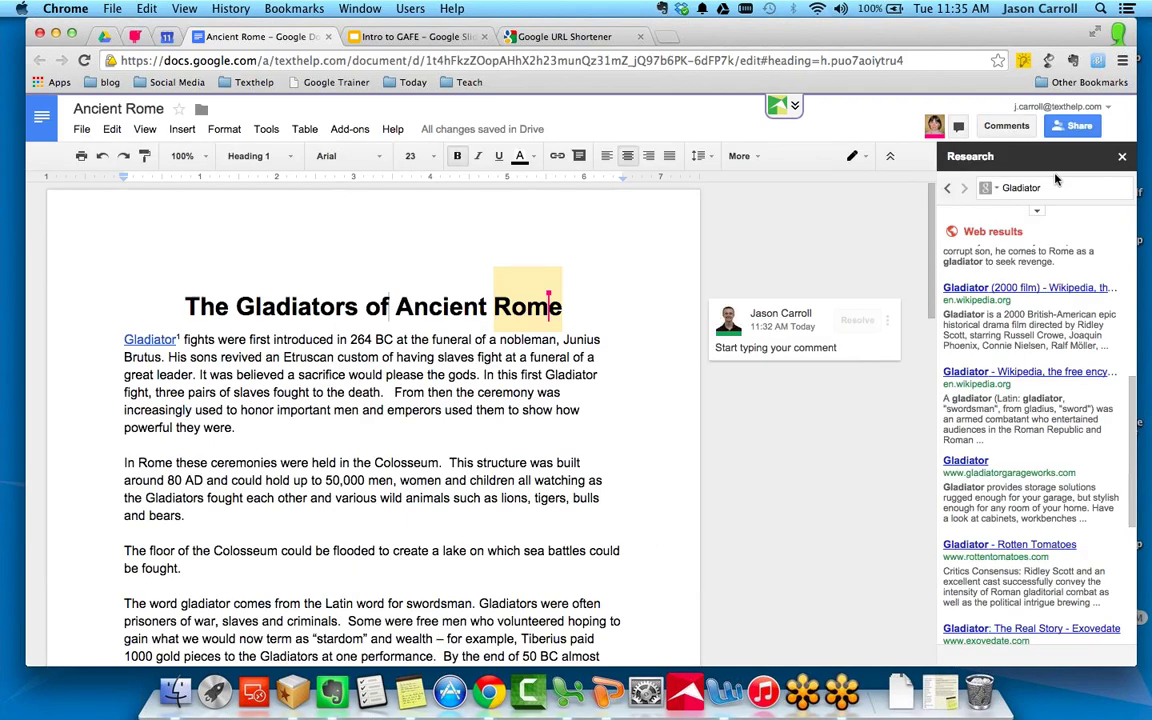
Close the Research tool and the Ancient Rome document.
left_click(1121, 157)
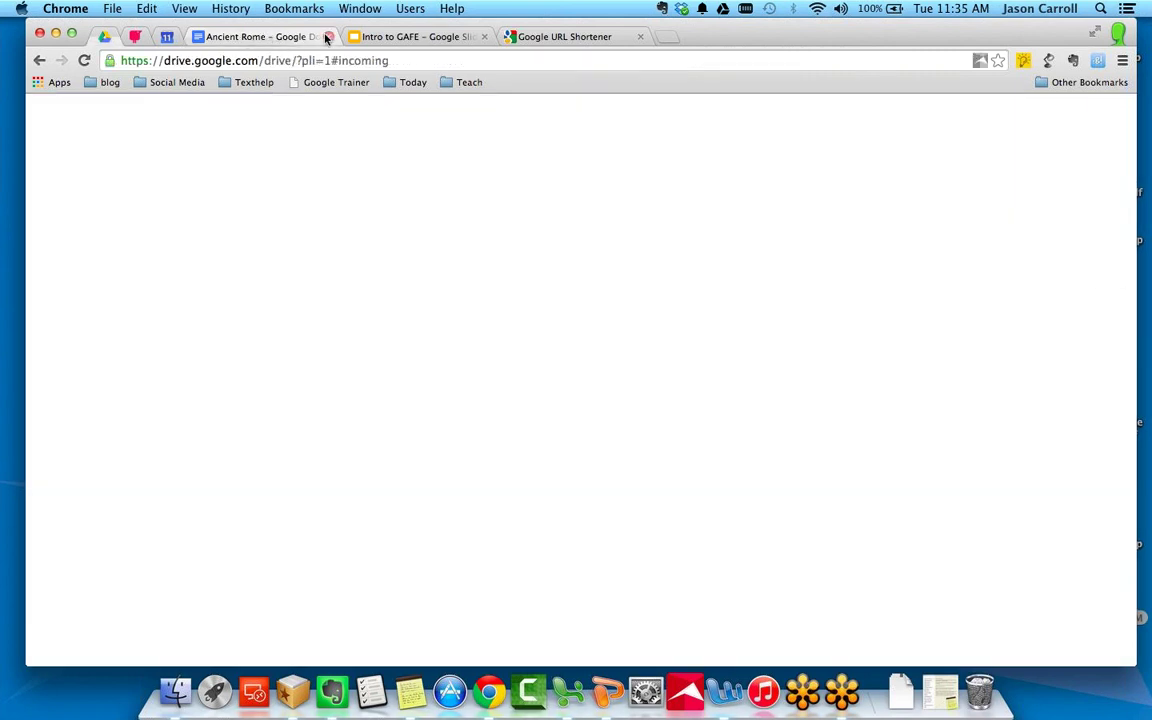
left_click(326, 37)
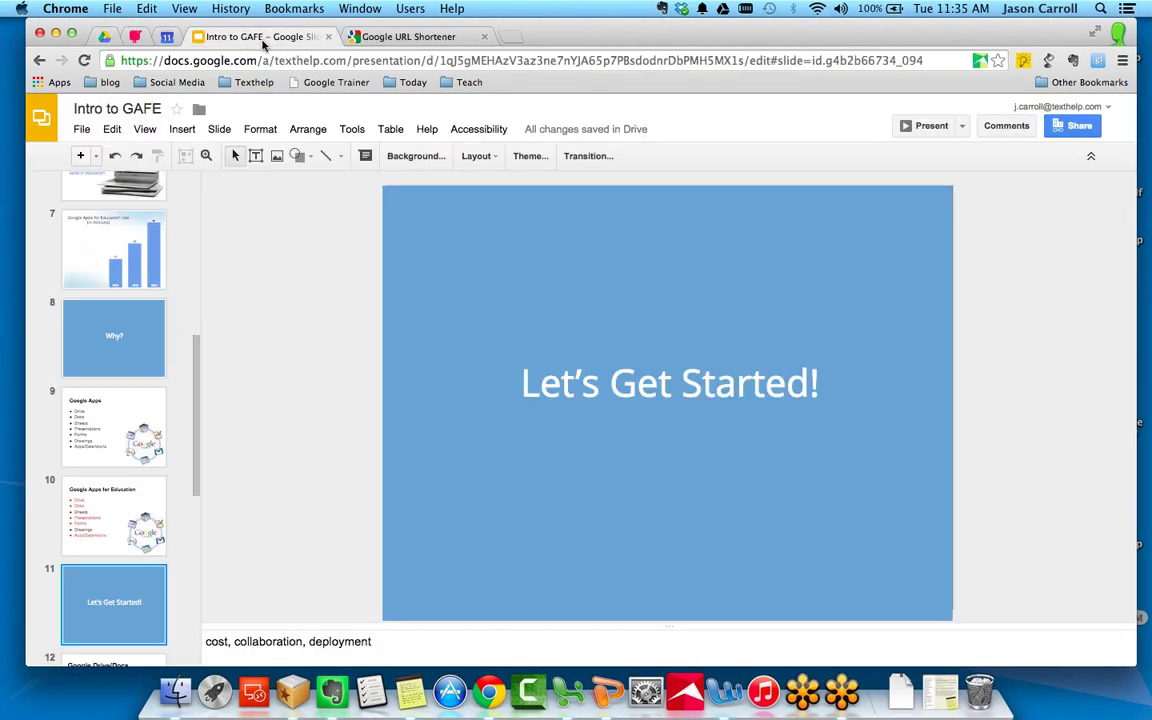
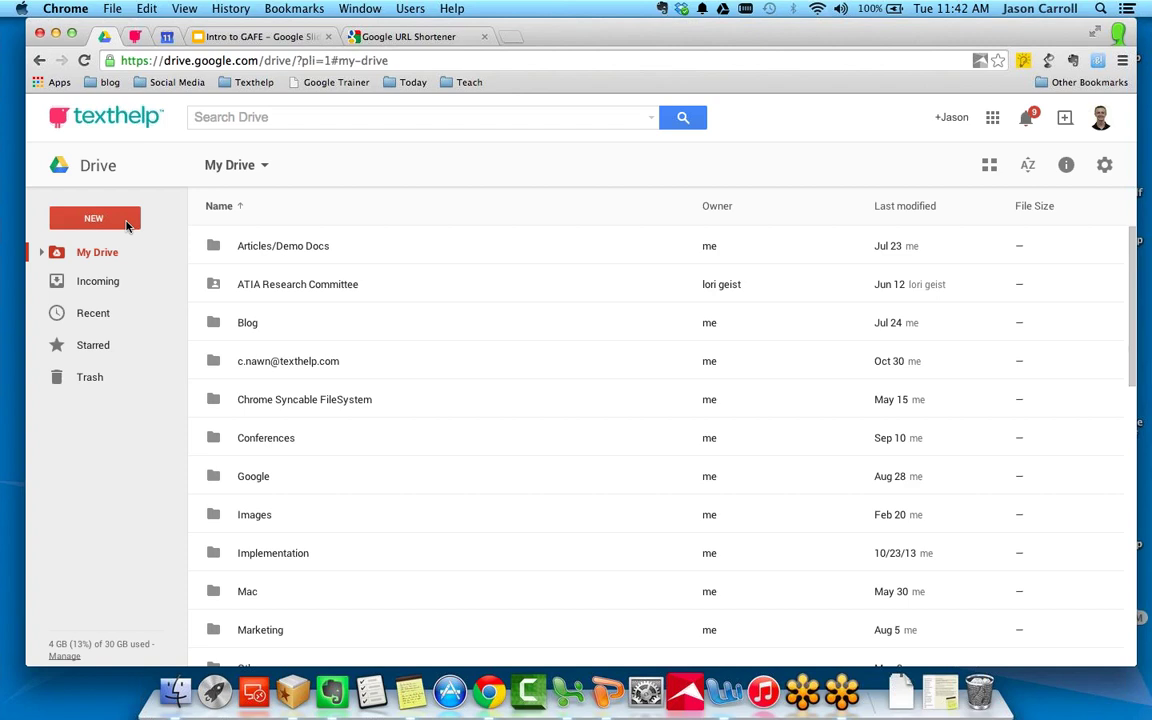
Create a new Google Form from My Drive and look over its form settings and first question.
left_click(127, 225)
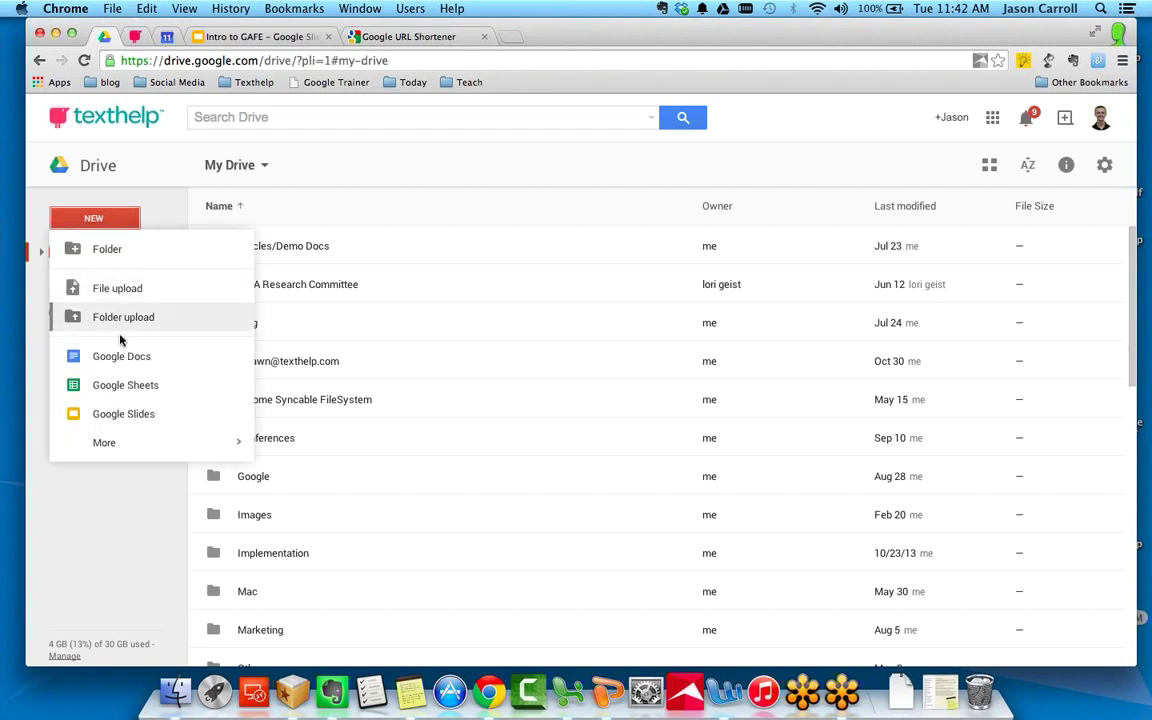
mouse_move(207, 456)
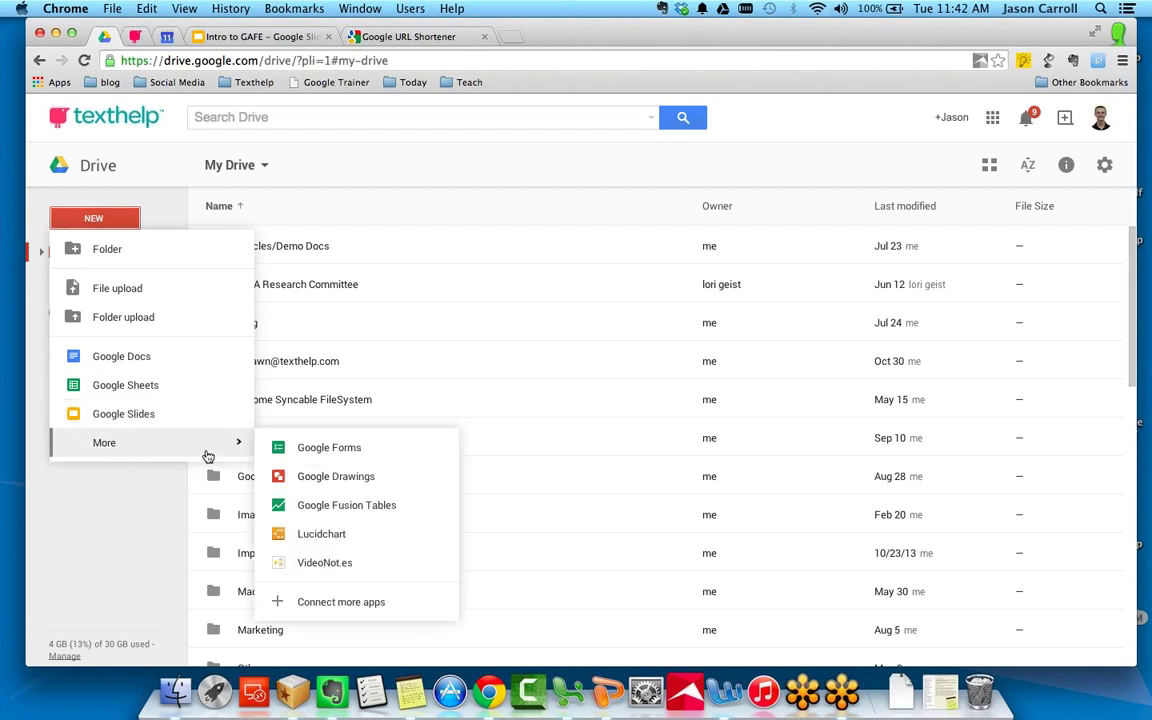
left_click(383, 452)
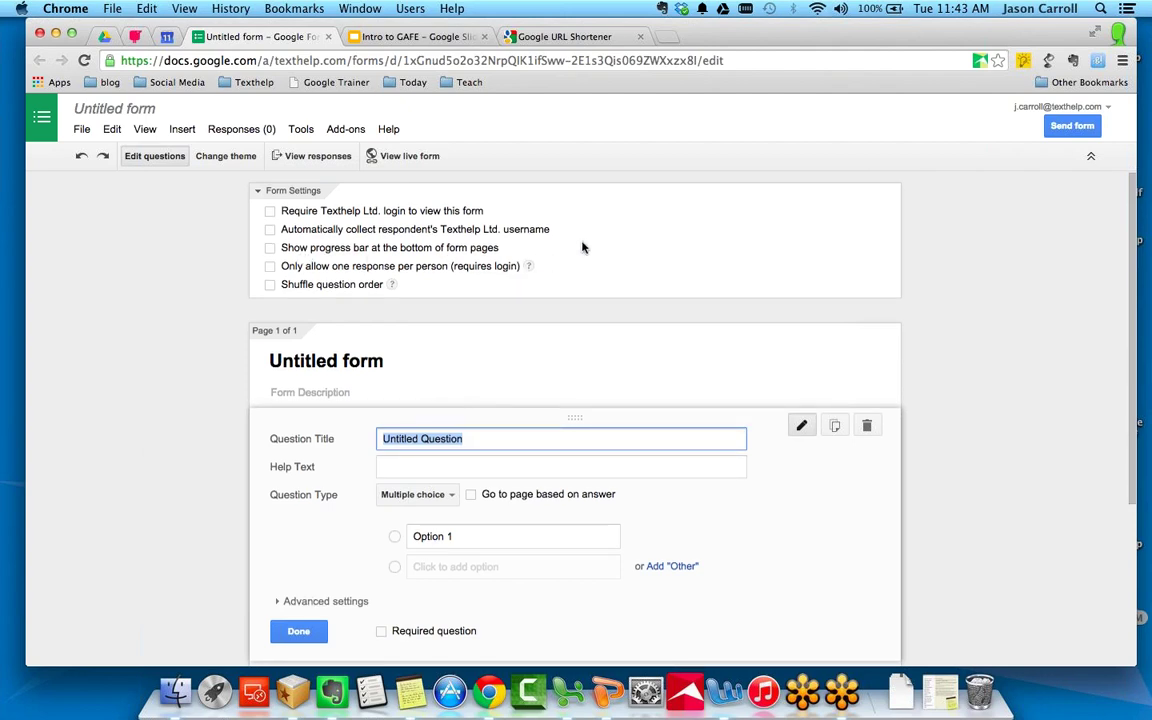
scroll(583, 247, "down", 1)
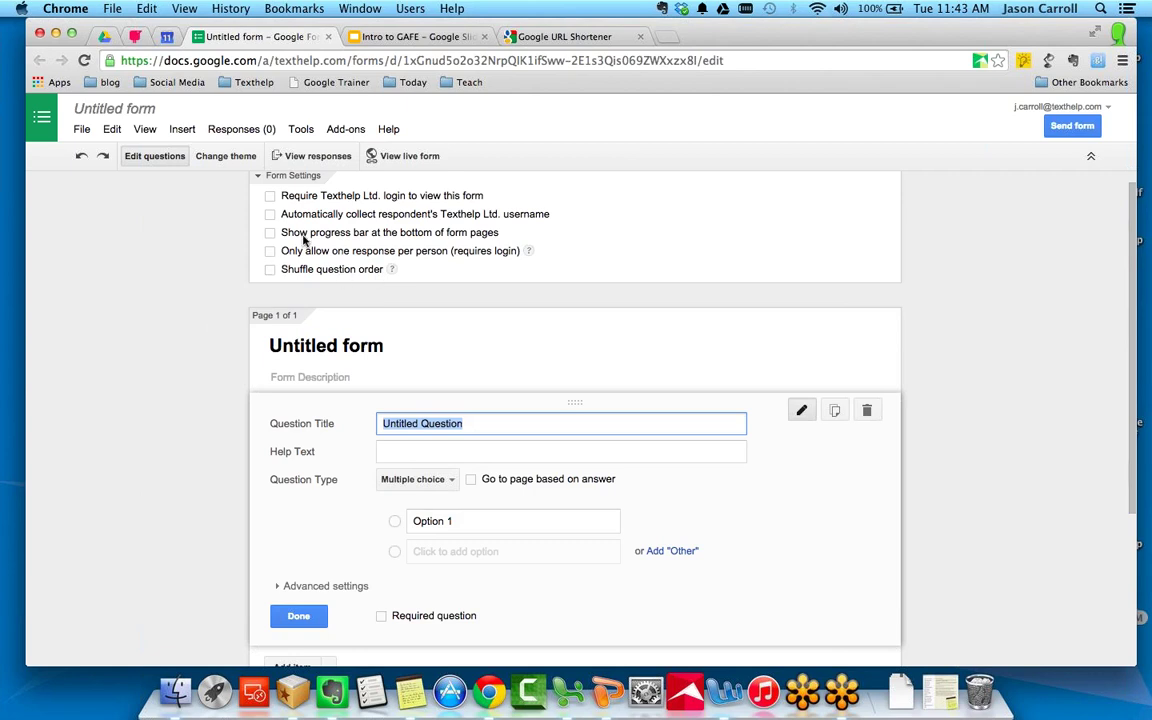
scroll(223, 308, "down", 1)
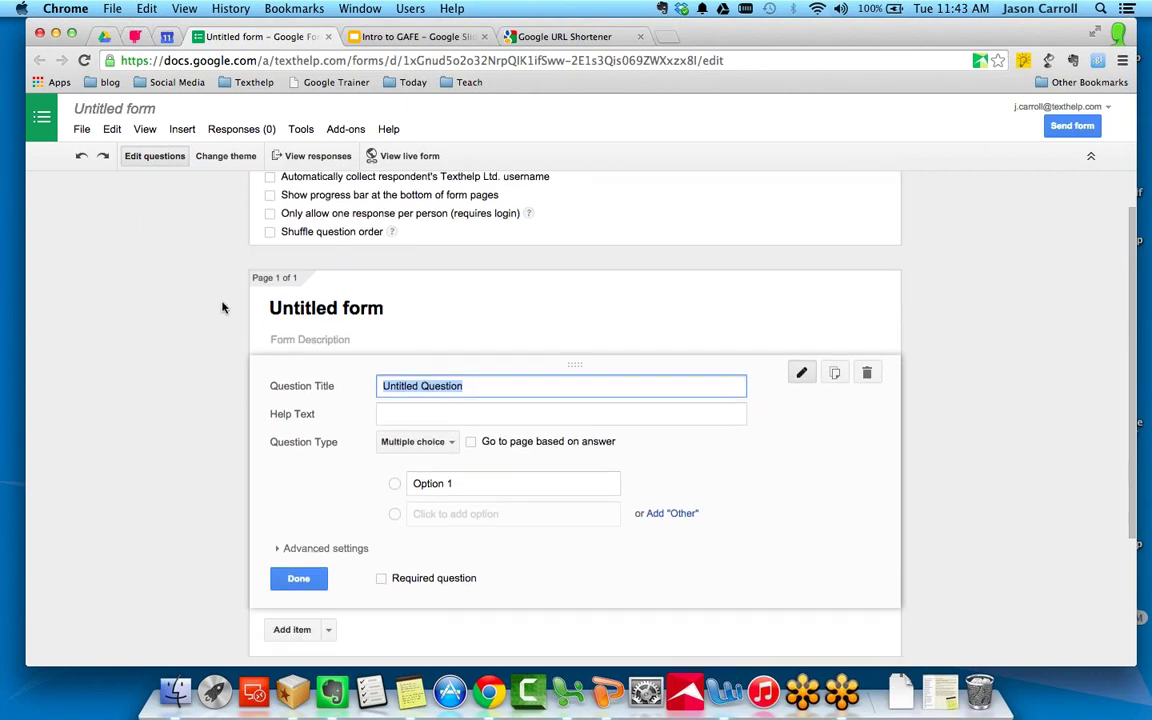
Title the form "GAFE Webinar Form".
left_click(422, 303)
type("Sa")
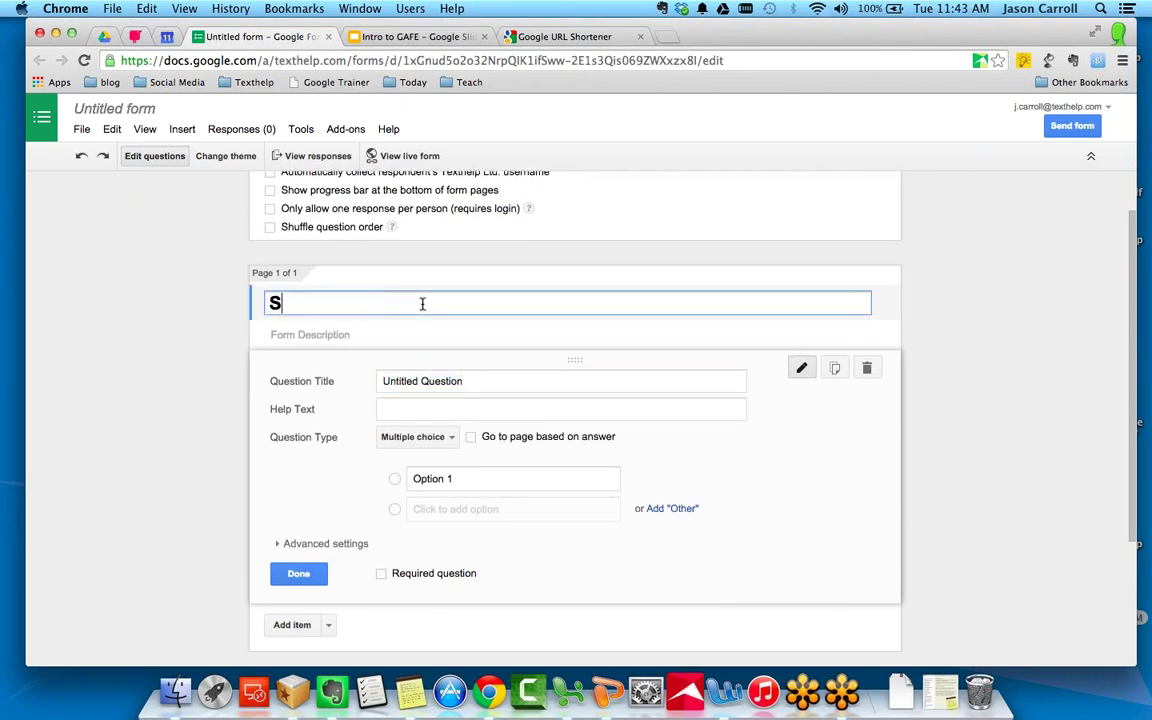
key("BackSpace")
key("BackSpace")
type("GAFE Webinar Form")
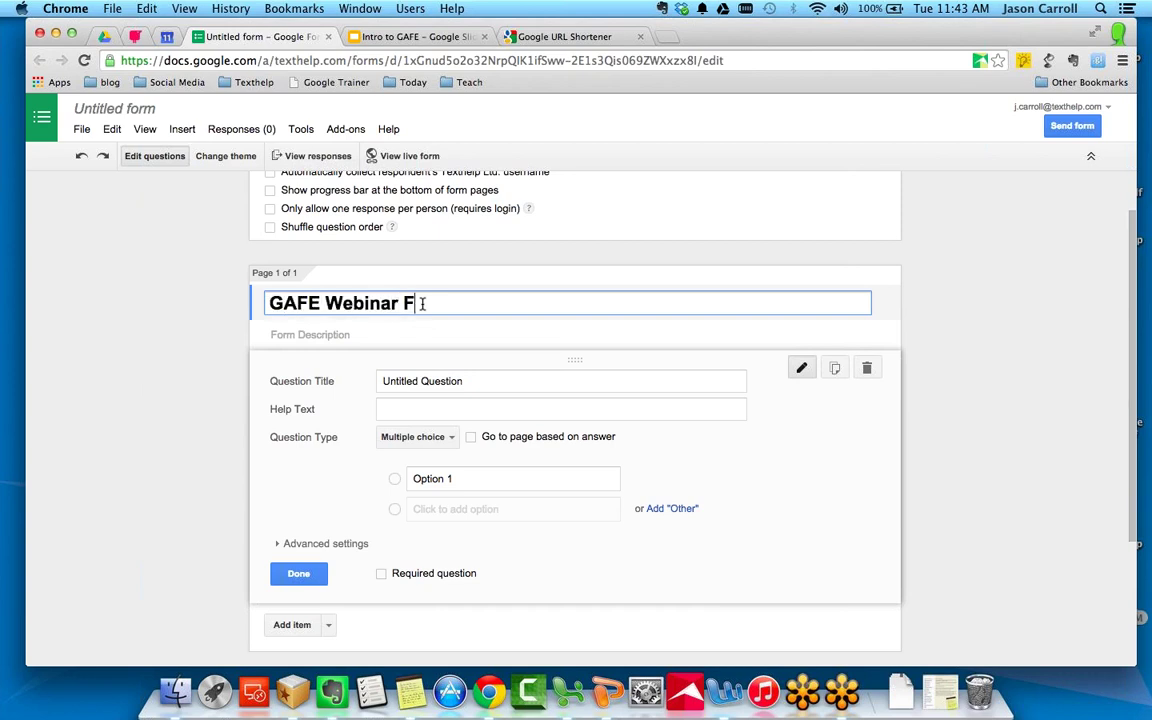
Set the first question's title to "What is your favorite color?".
double_click(488, 381)
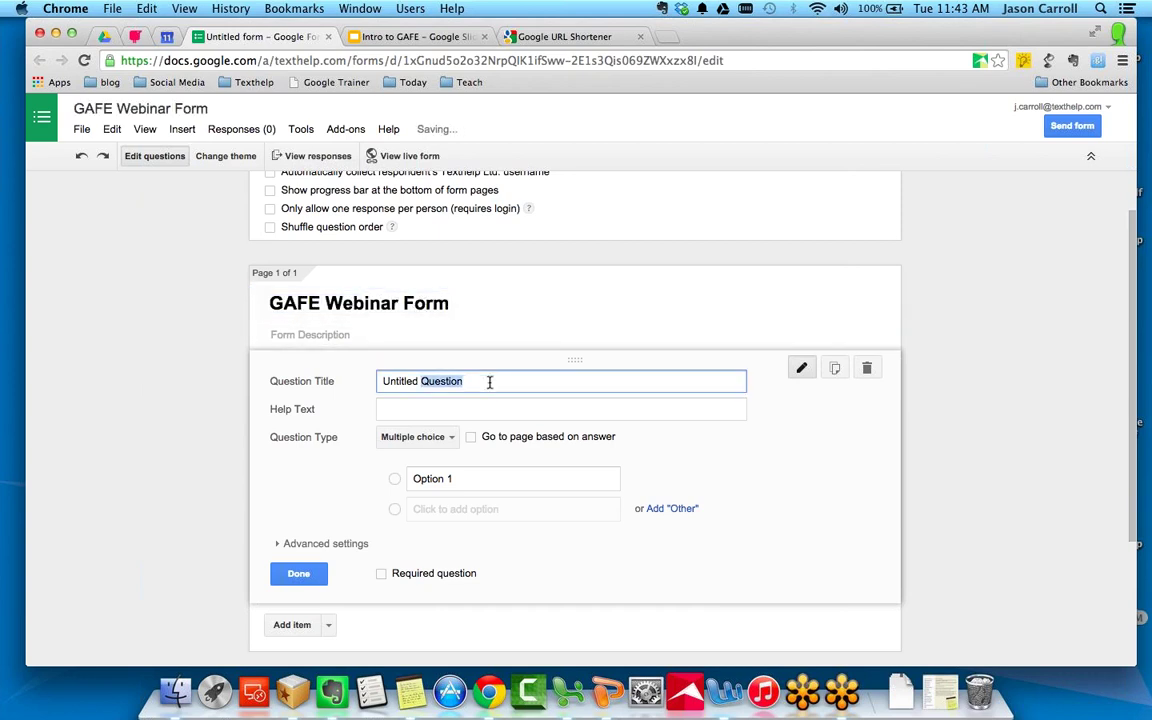
triple_click(490, 381)
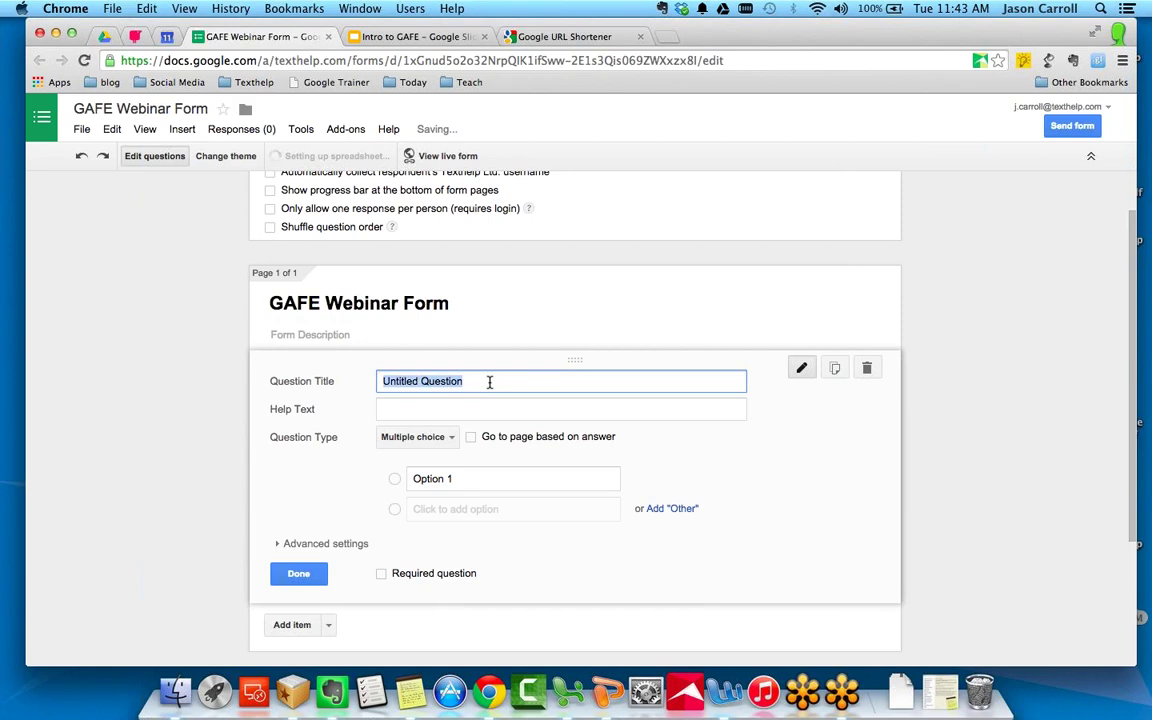
type("W")
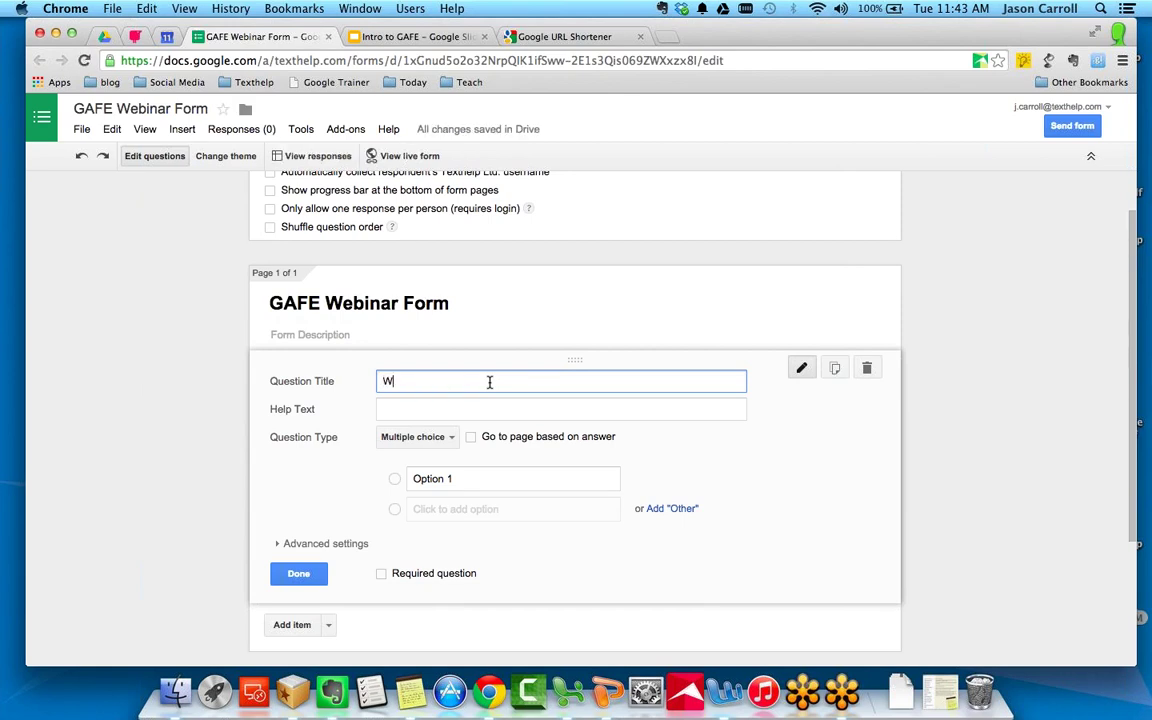
type("hat is your favorite color?")
Enter Blue, Yellow, Green, Purple and Orange as the answer options of the favorite color question.
scroll(697, 440, "down", 2)
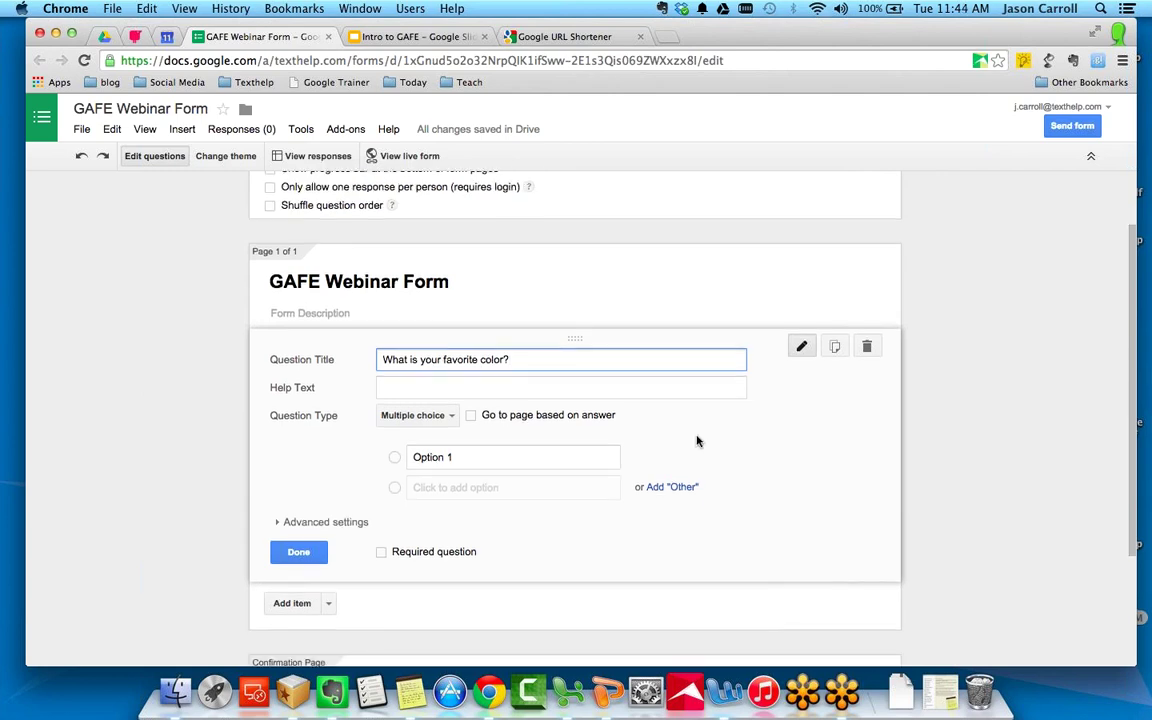
left_click(460, 450)
type("Blue")
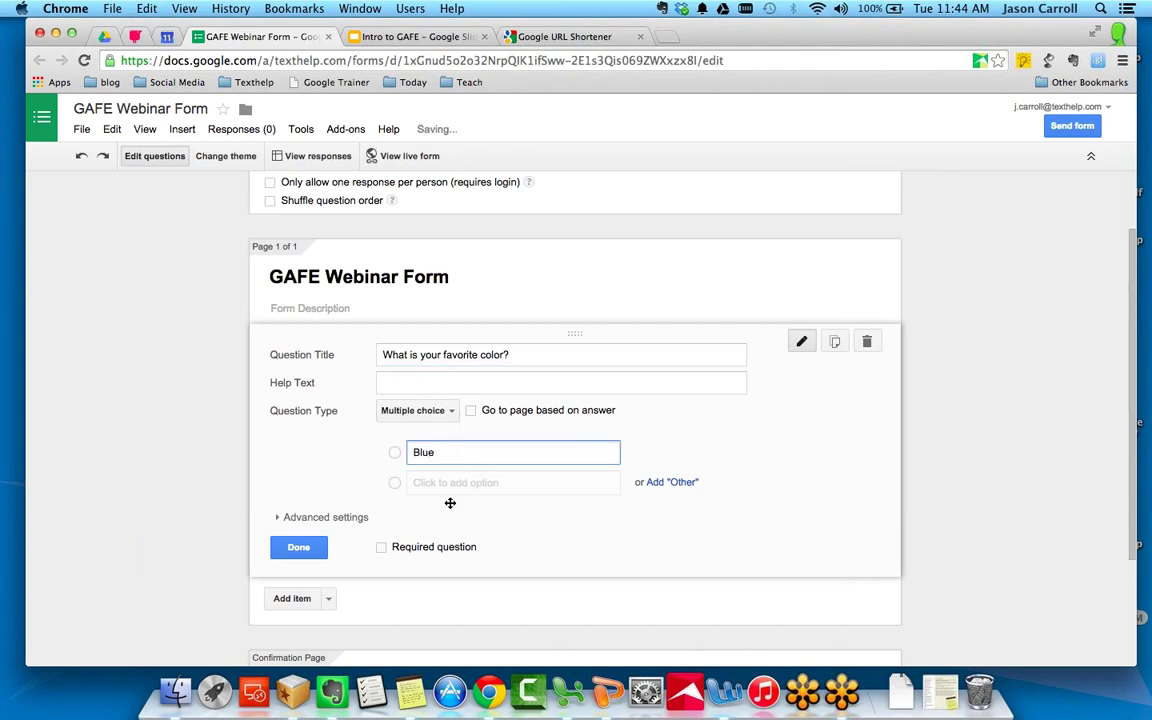
left_click(448, 489)
type("Yellow")
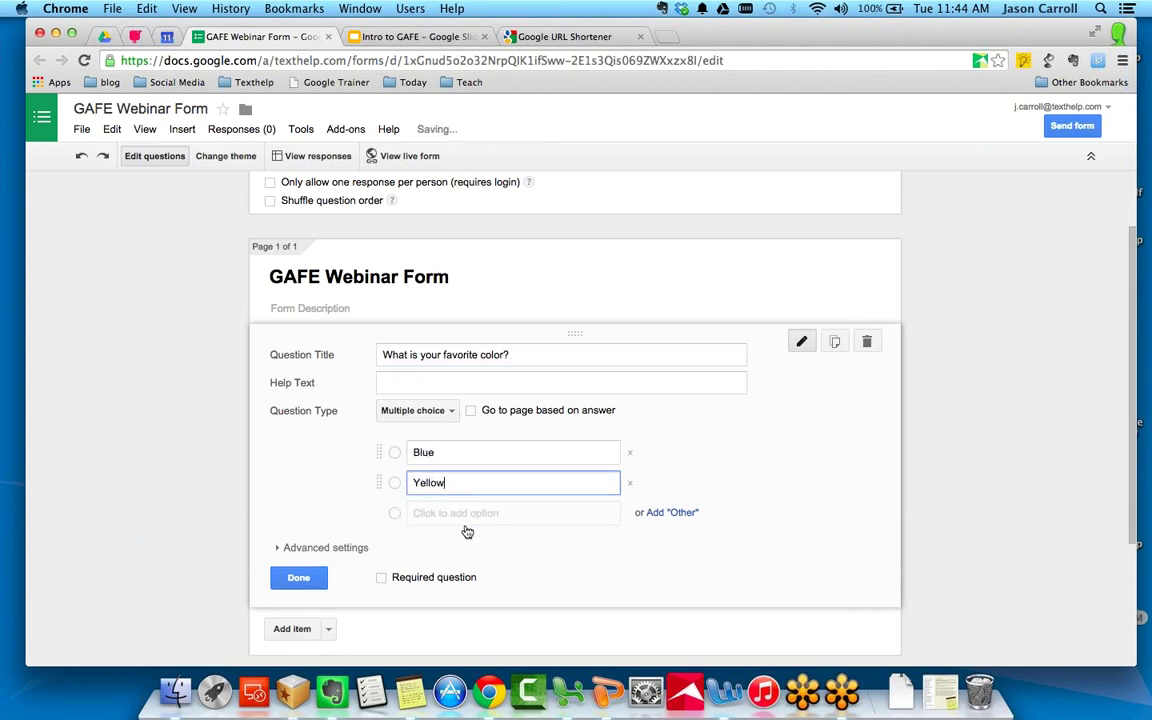
left_click(473, 512)
type("Green")
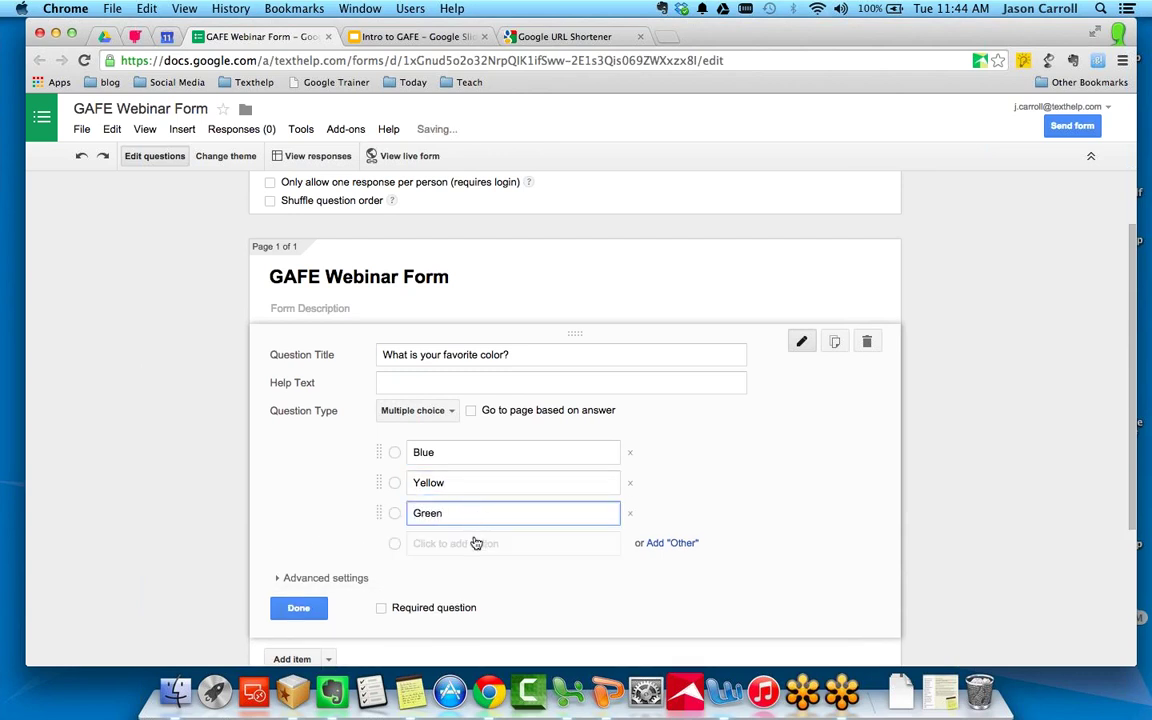
left_click(476, 543)
type("Purple")
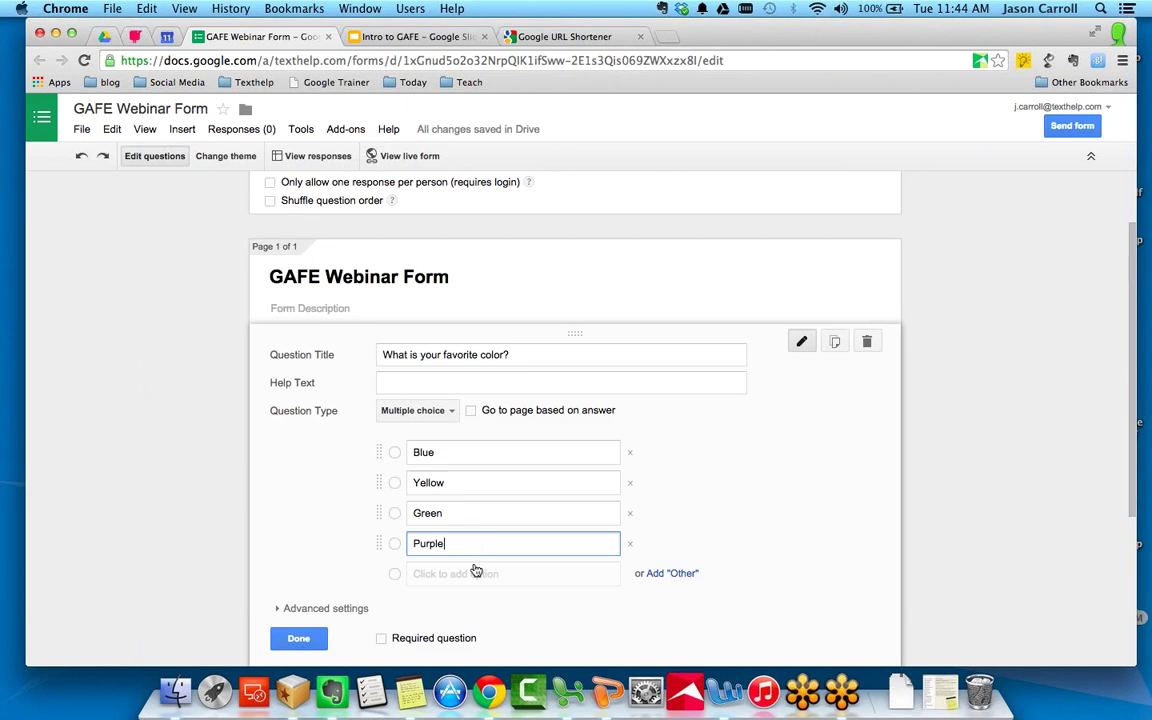
left_click(476, 573)
type("Orange")
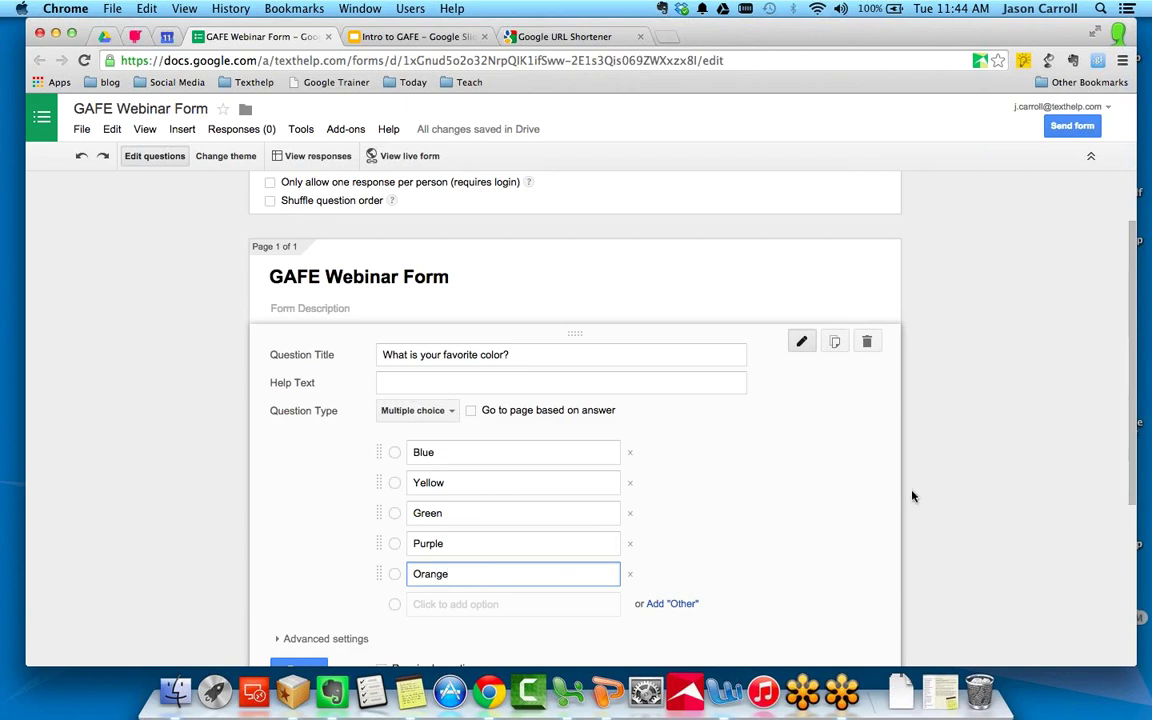
Add an "Other" answer to the favorite color question and finish editing it.
scroll(795, 539, "down", 2)
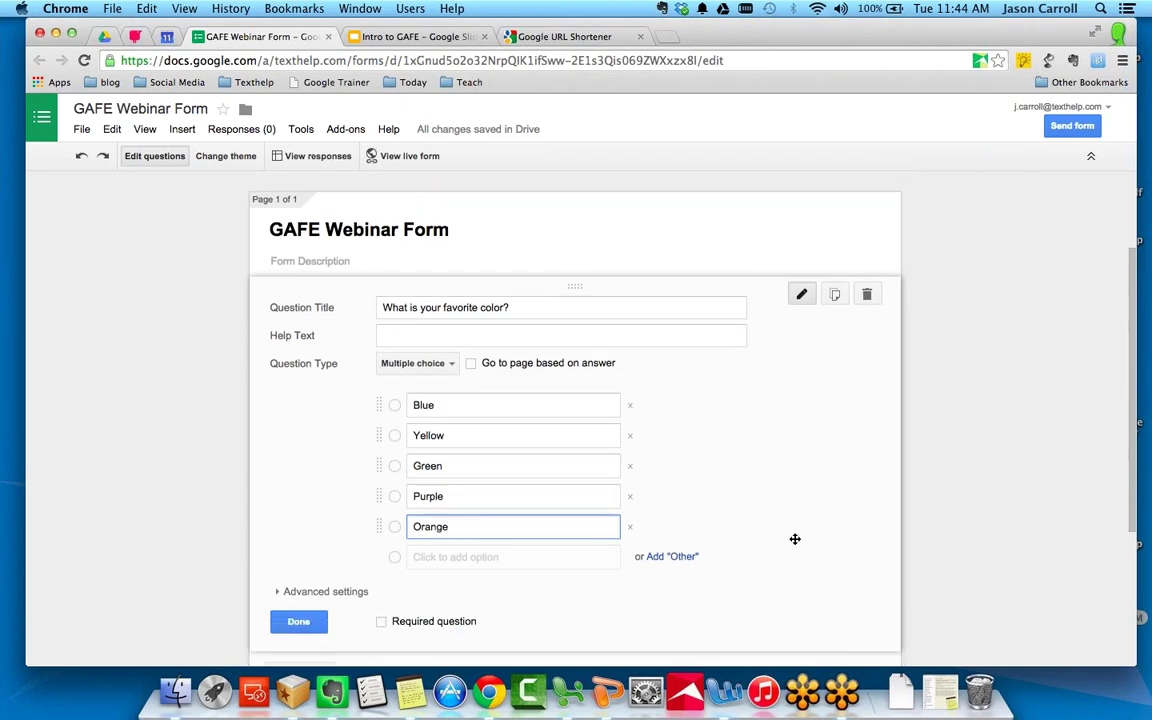
left_click(684, 558)
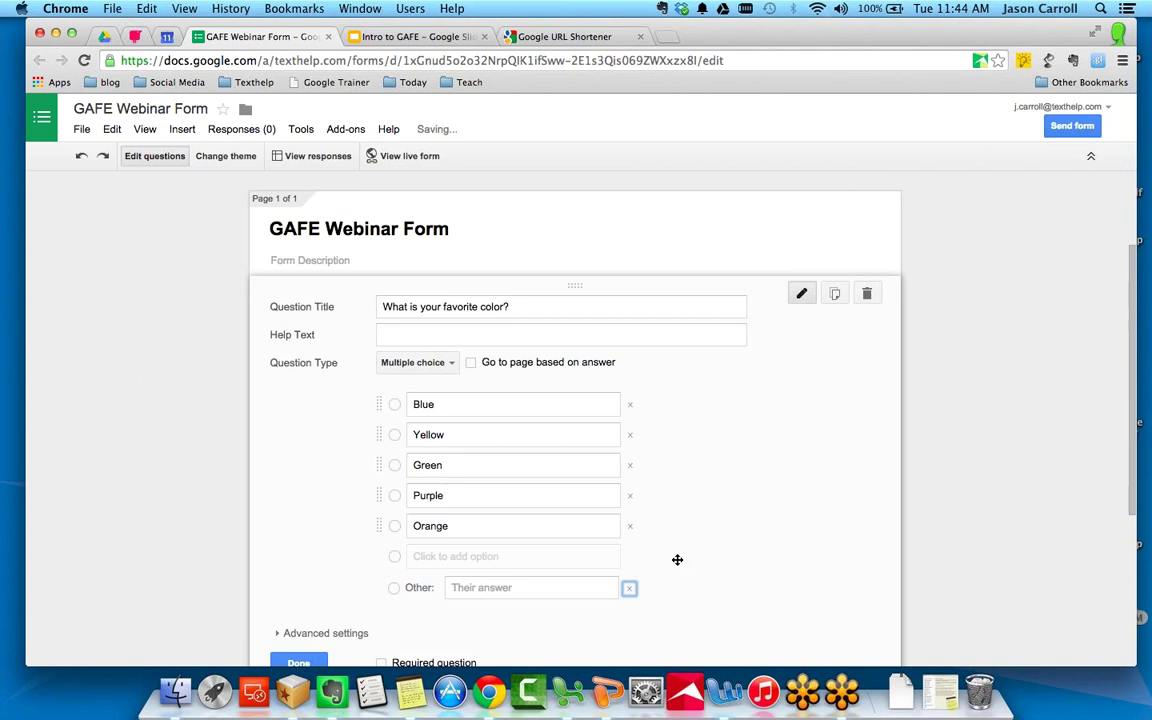
scroll(714, 540, "down", 2)
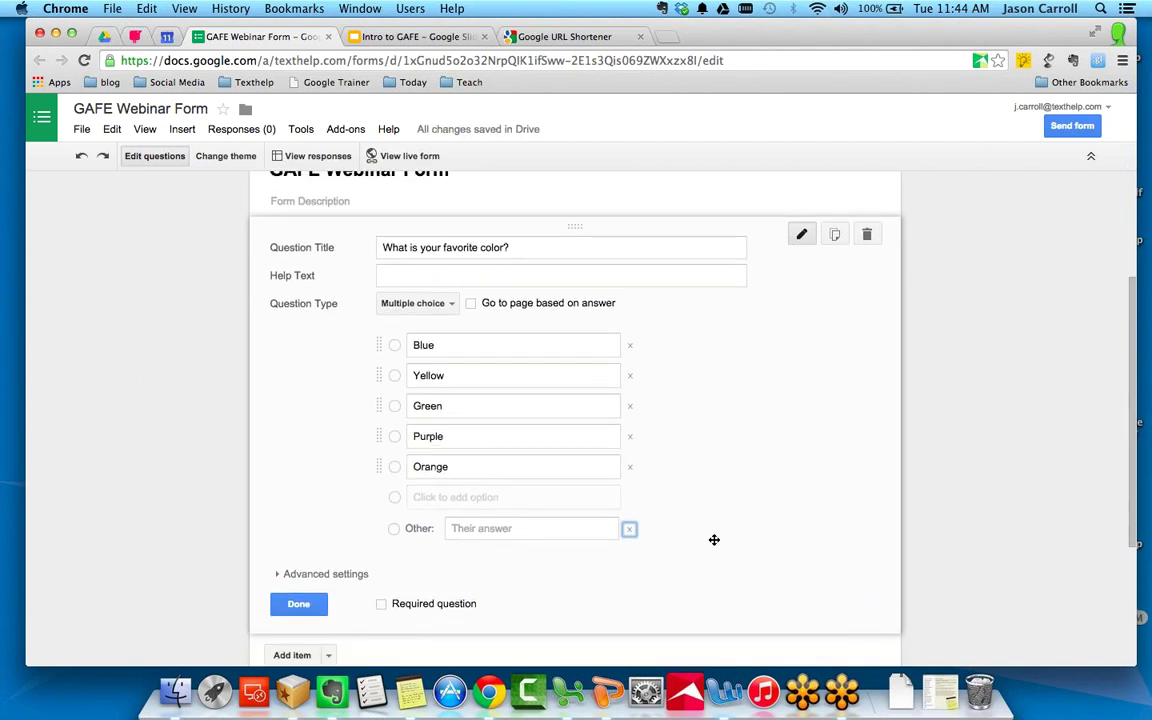
scroll(714, 544, "down", 1)
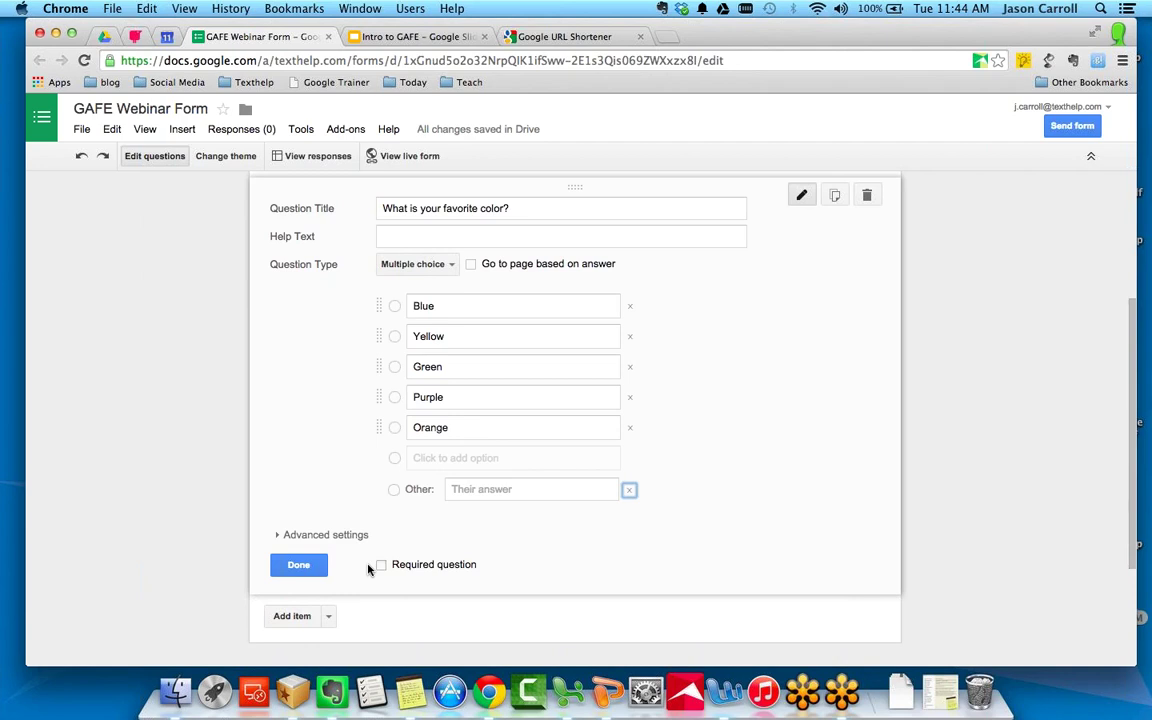
left_click(325, 564)
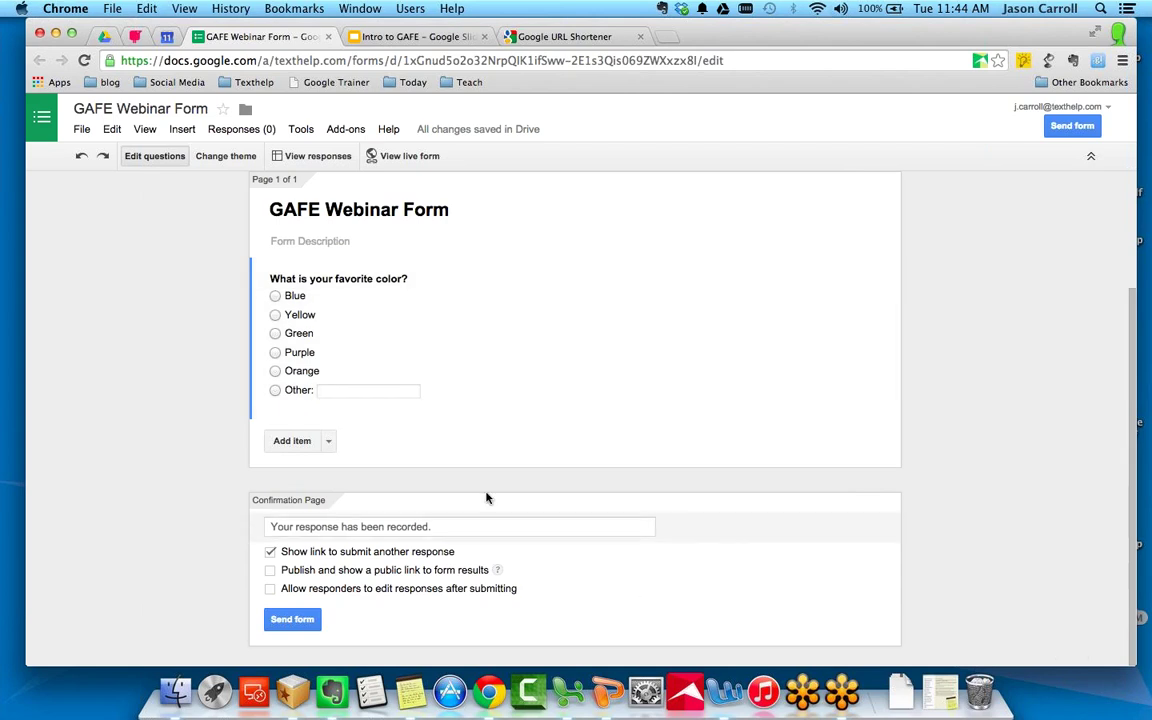
Insert a page break after the favorite color question and title the new page "Blue Page".
left_click(328, 441)
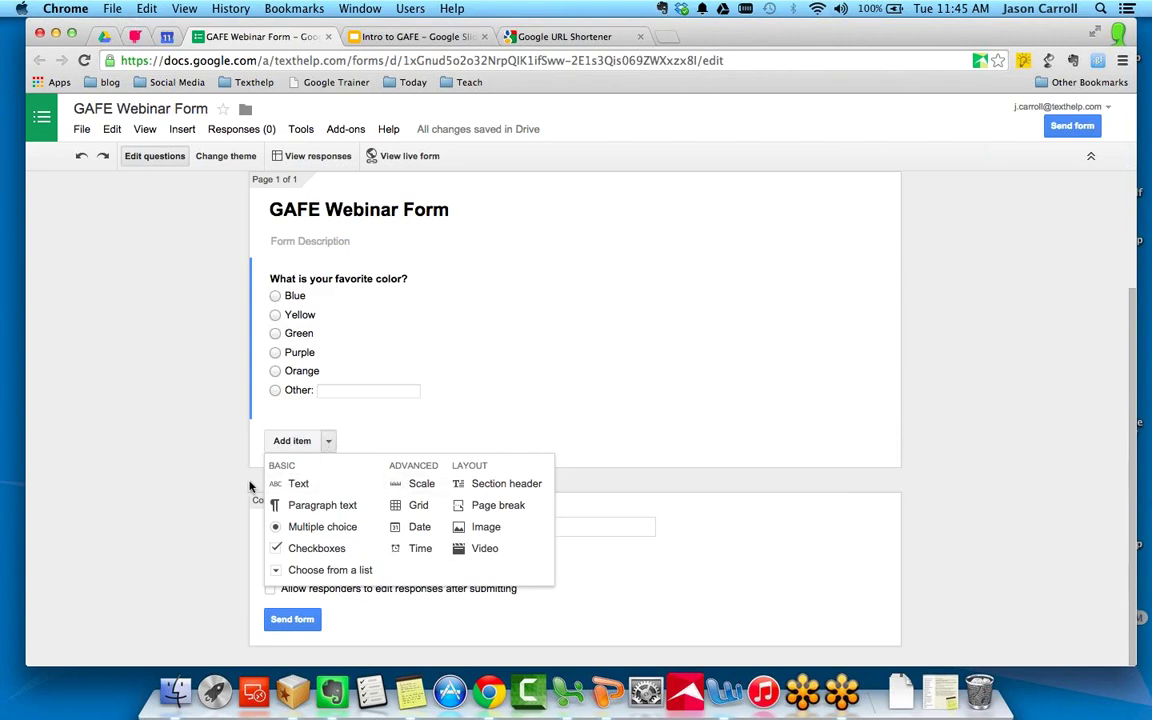
left_click(488, 504)
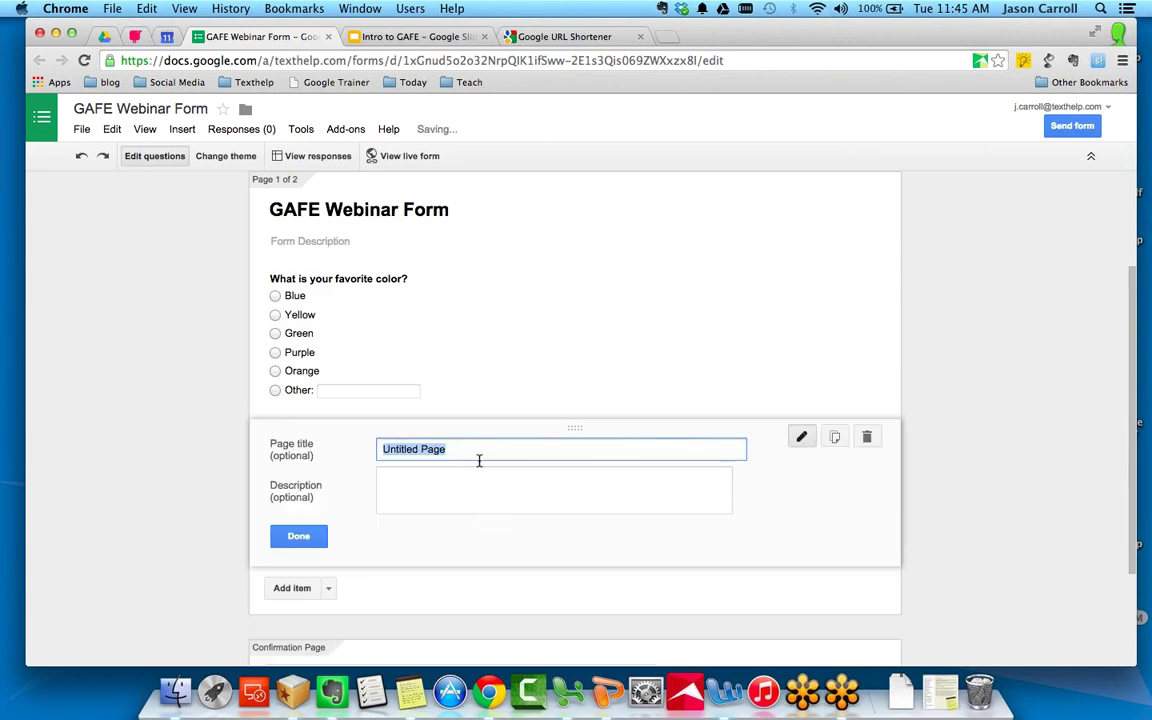
type("Blue Page")
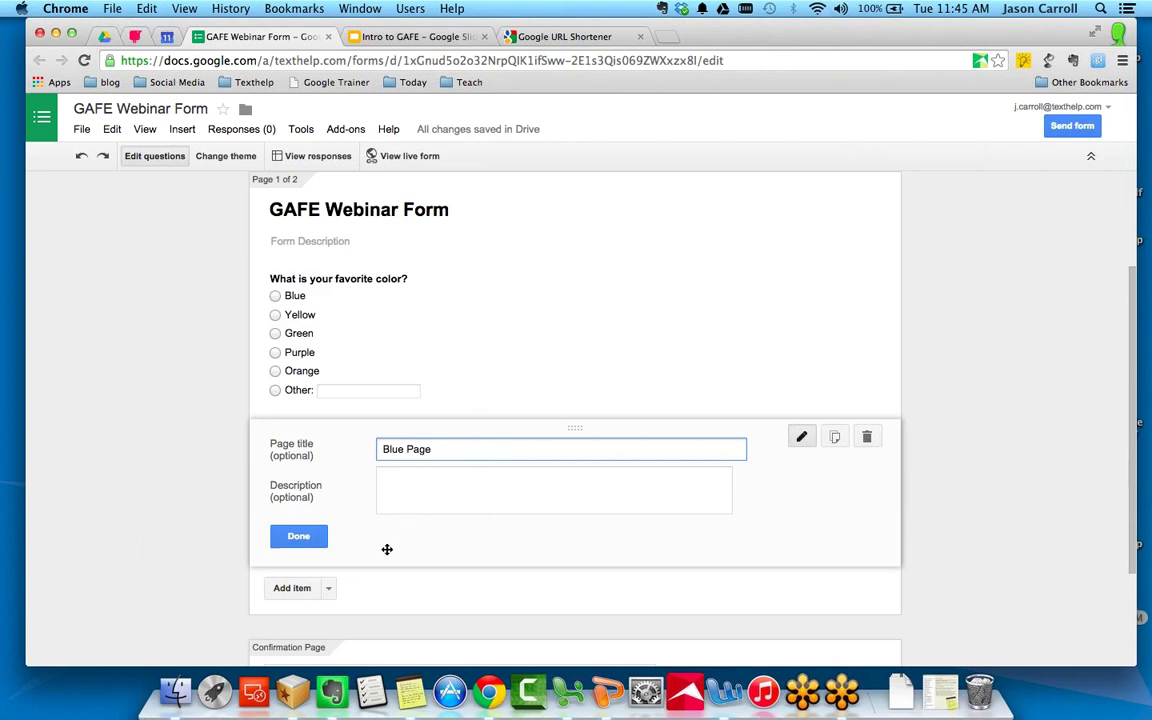
left_click(311, 543)
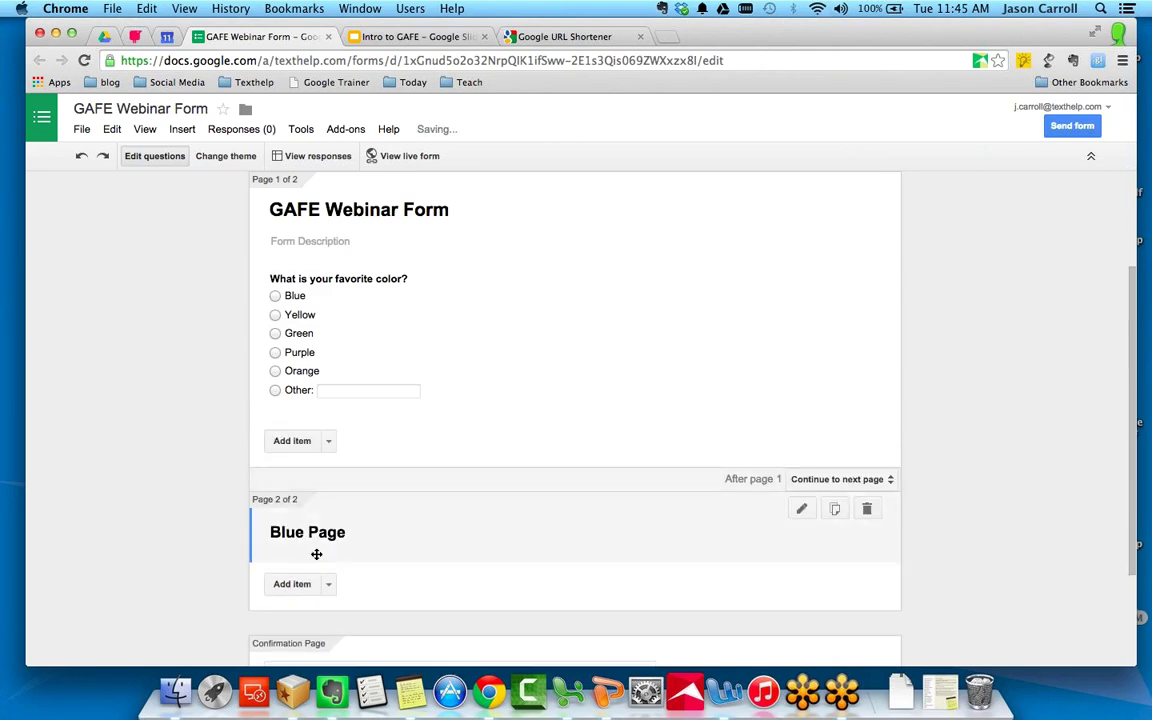
Insert another page break after Blue Page and title the new page "Yellow Page".
left_click(292, 584)
left_click(488, 502)
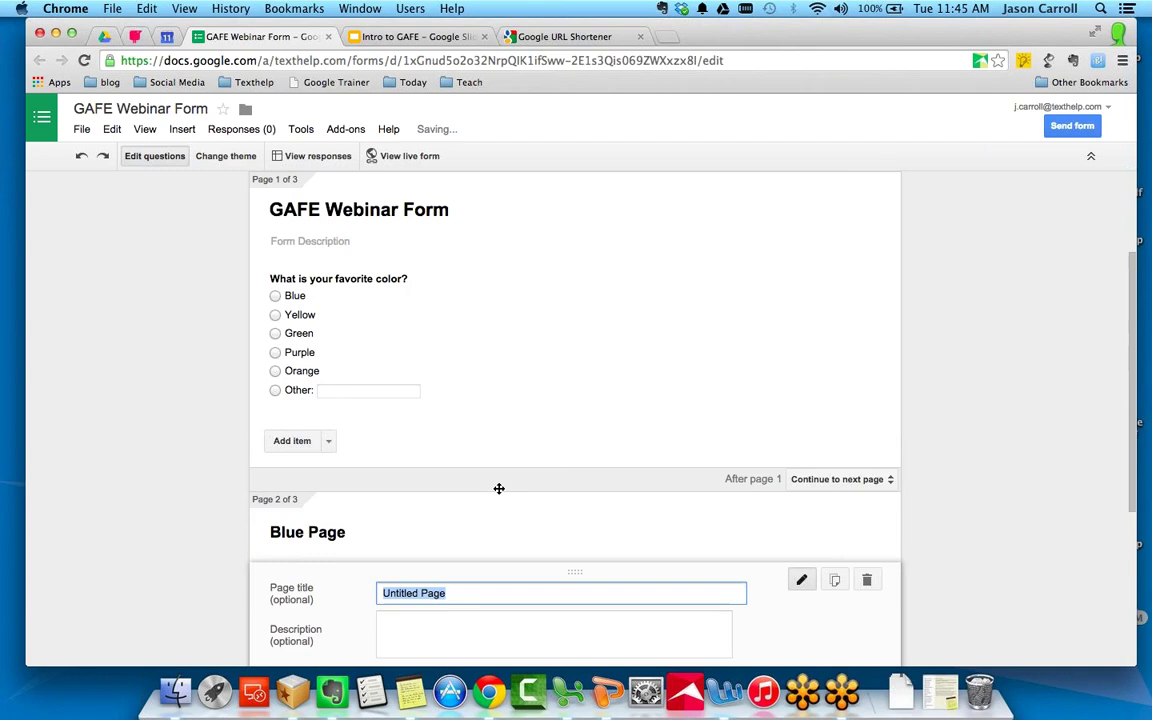
type("Yellow Page")
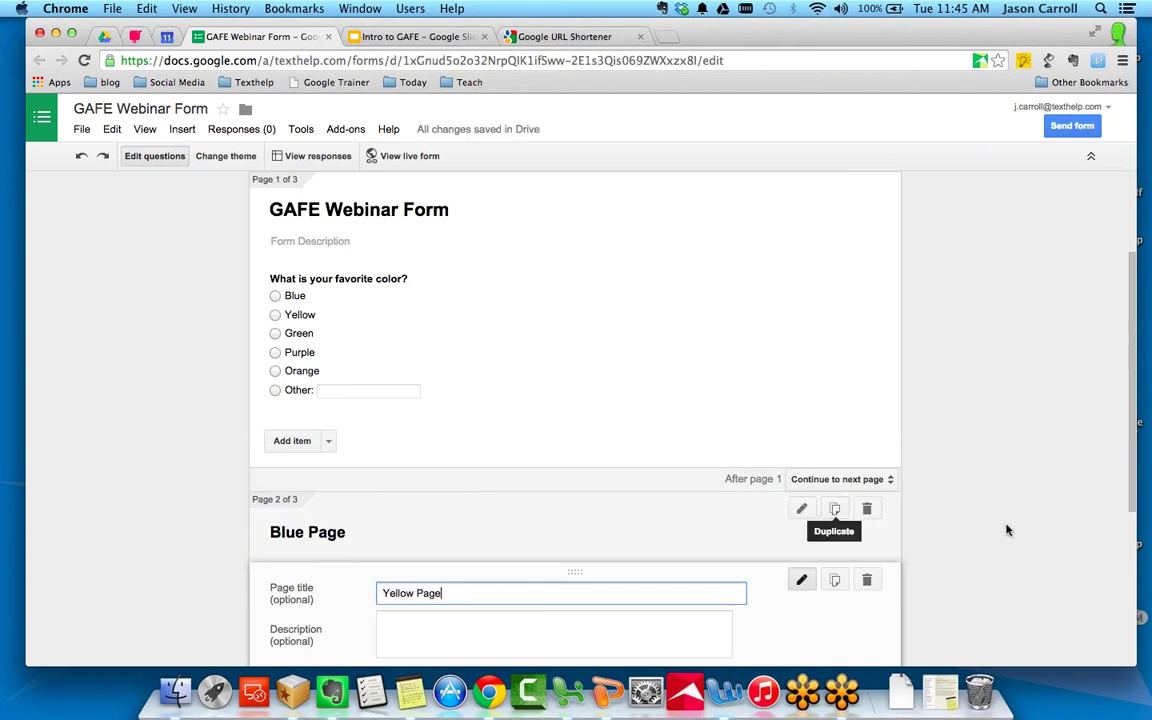
scroll(1007, 530, "down", 2)
left_click(290, 622)
Make the favorite color question branch by answer, sending Blue to page 2 (Blue Page) and Yellow to page 3 (Yellow Page).
scroll(419, 481, "up", 5)
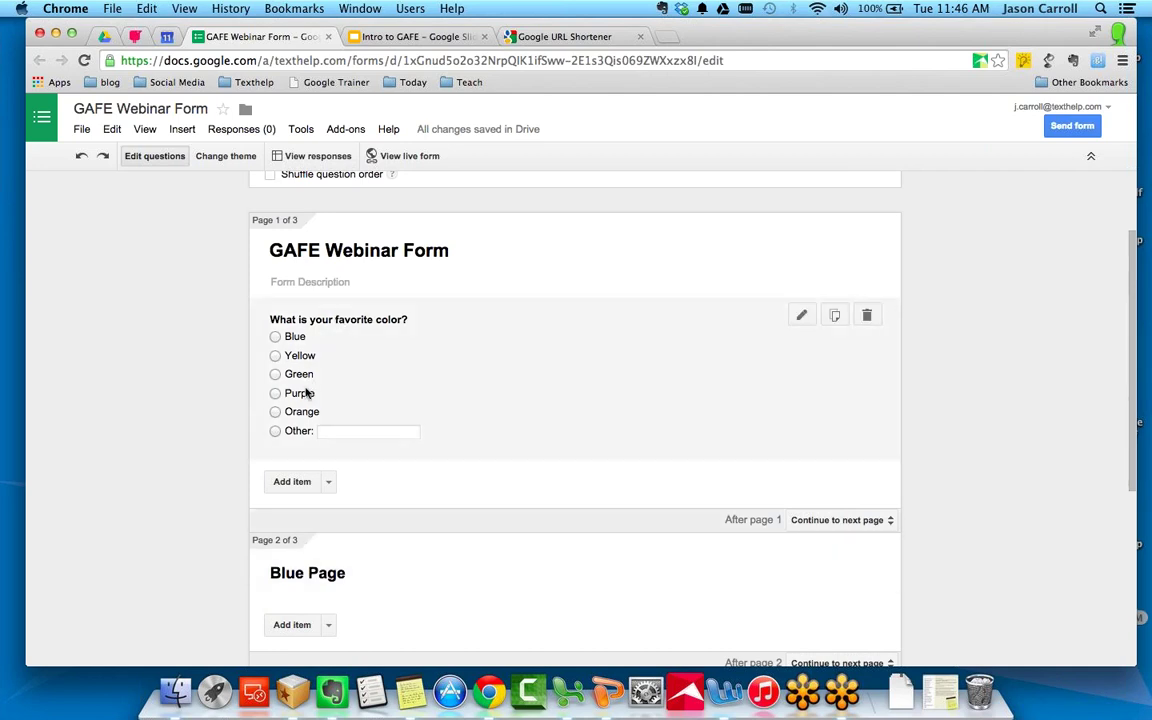
left_click(800, 317)
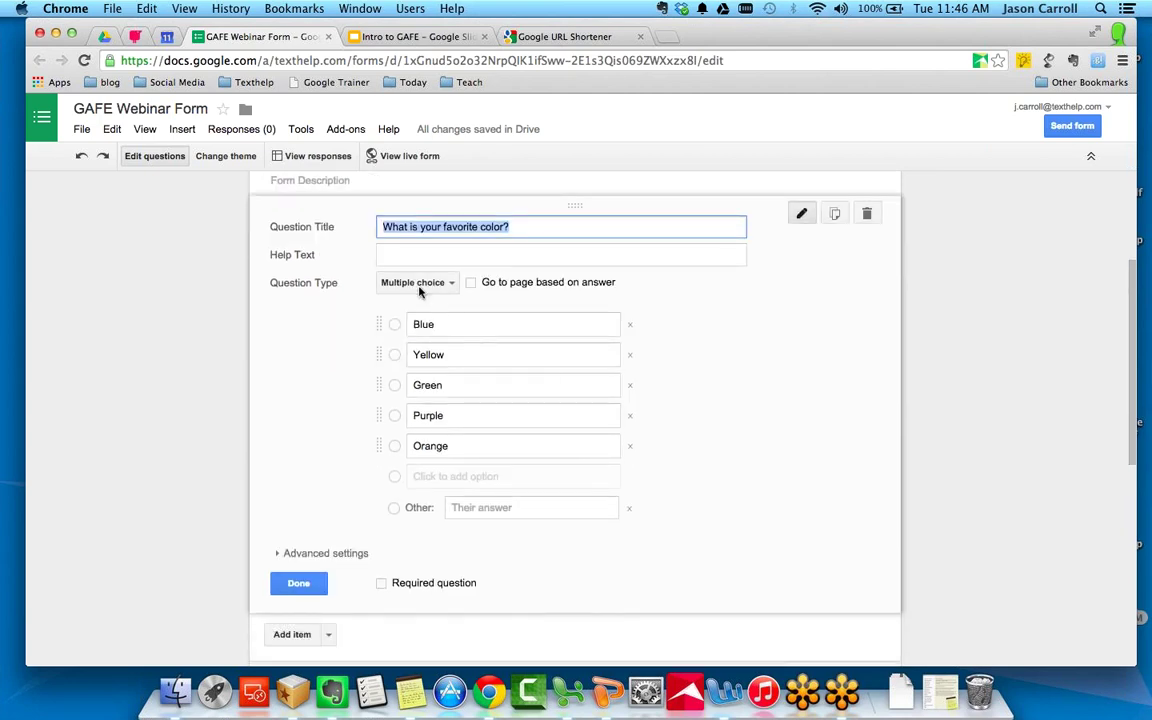
left_click(543, 285)
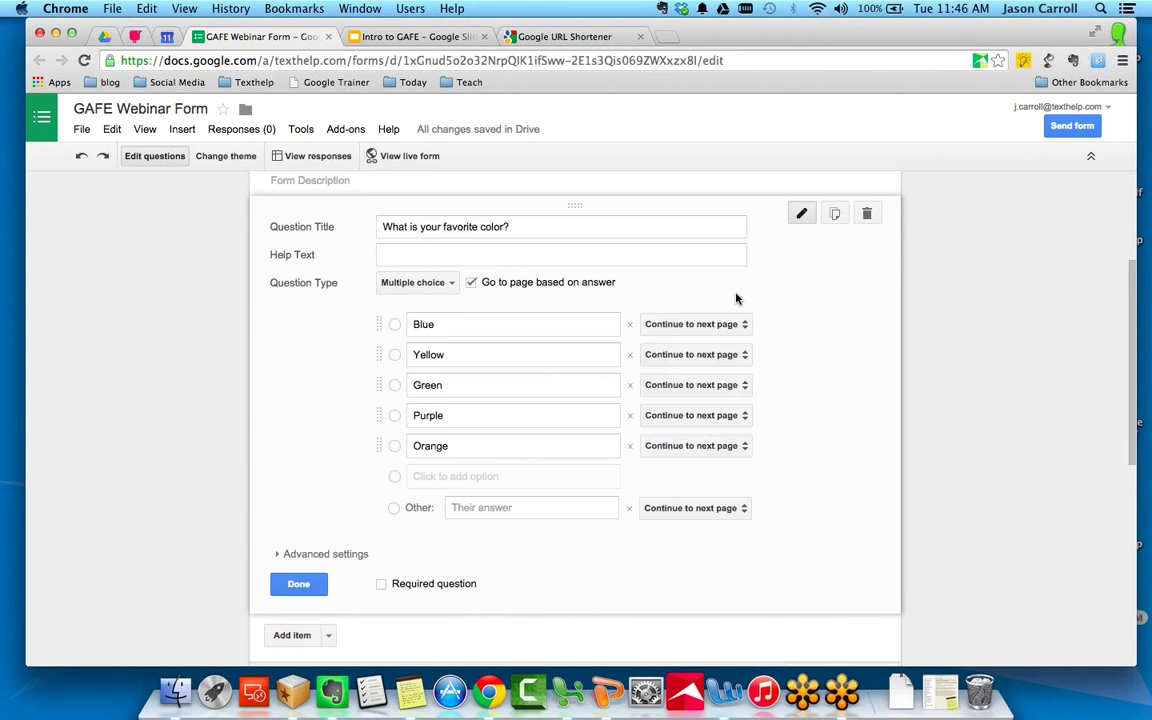
left_click(694, 324)
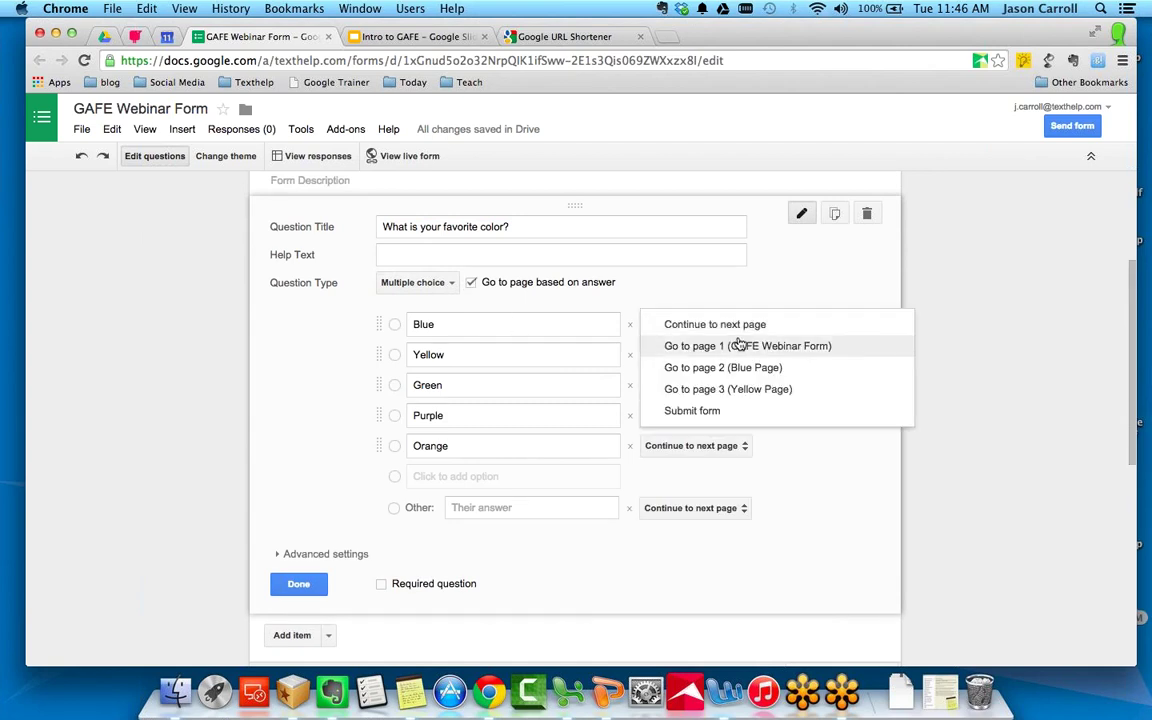
left_click(753, 369)
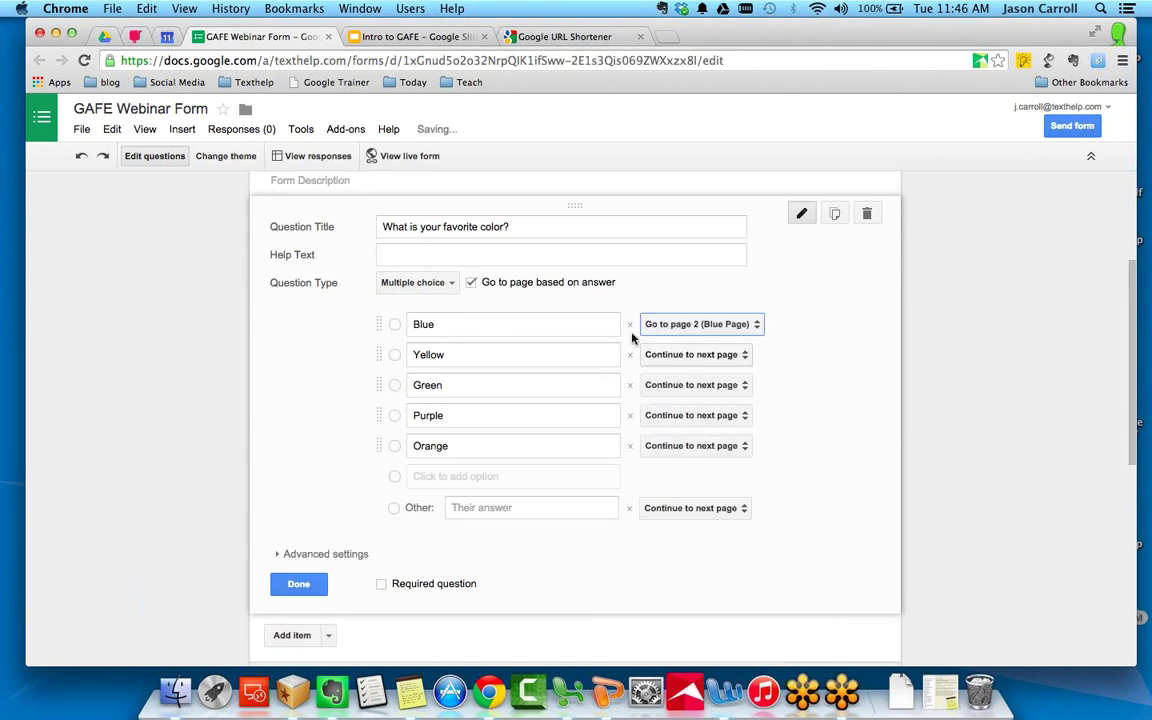
left_click(731, 360)
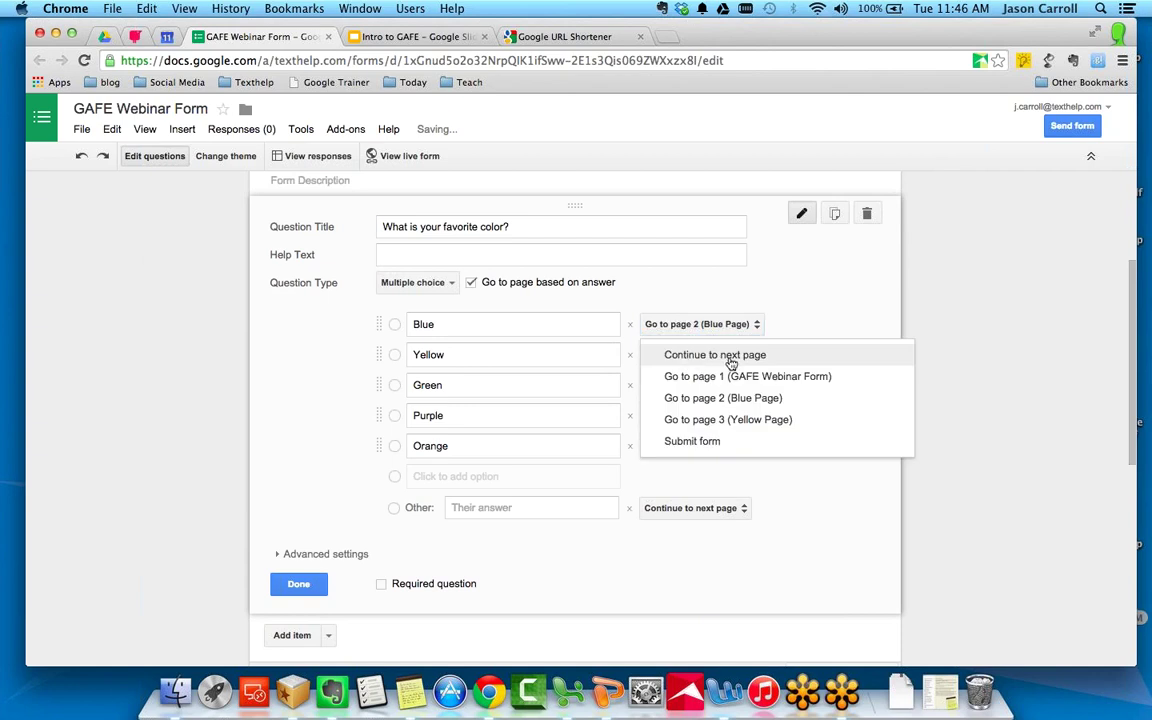
left_click(740, 419)
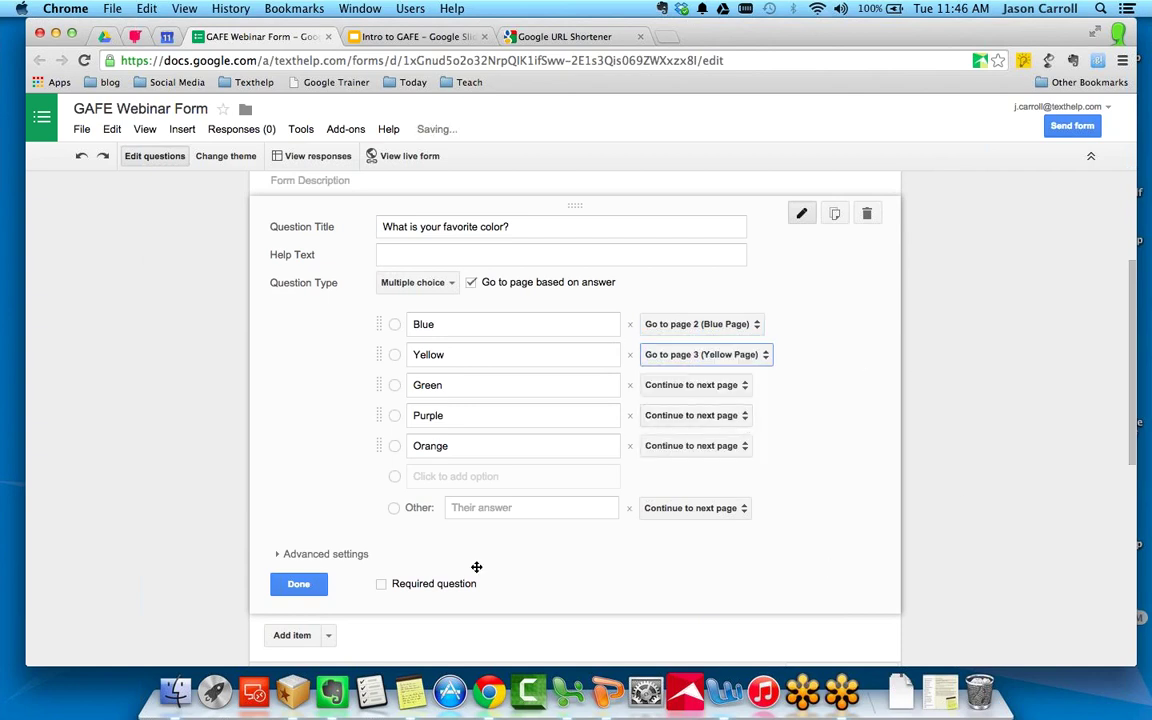
left_click(309, 586)
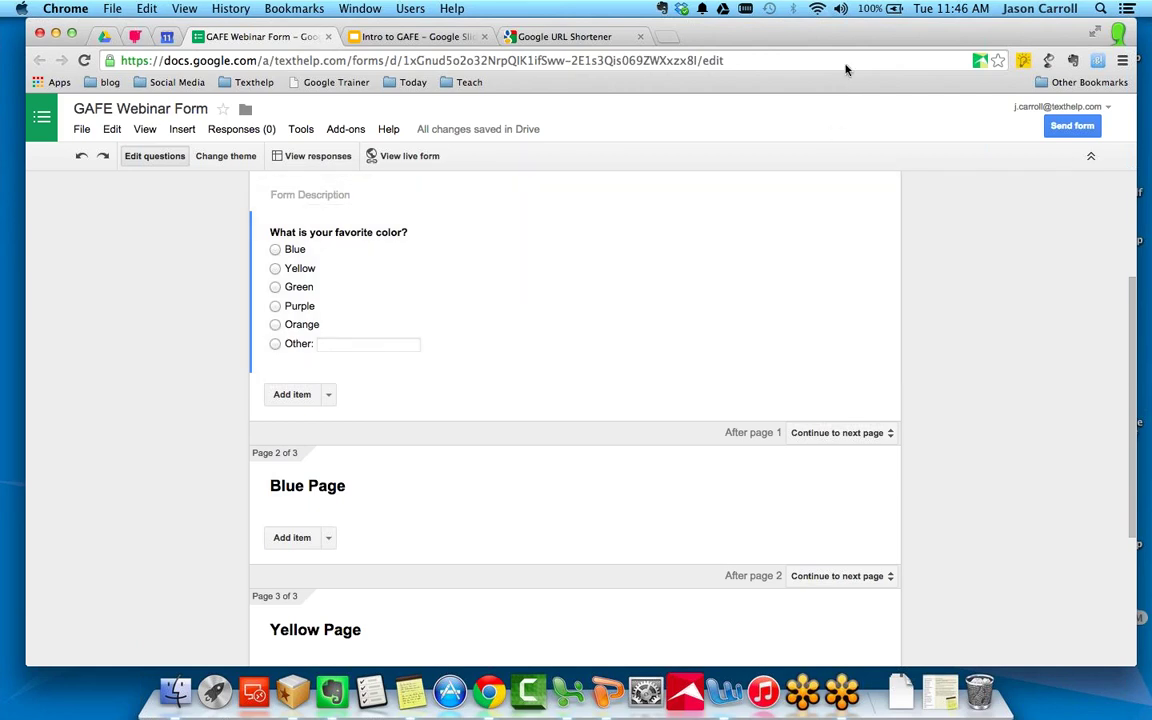
Browse the form themes, apply the Beach Evening theme, and return to editing the questions.
left_click(228, 165)
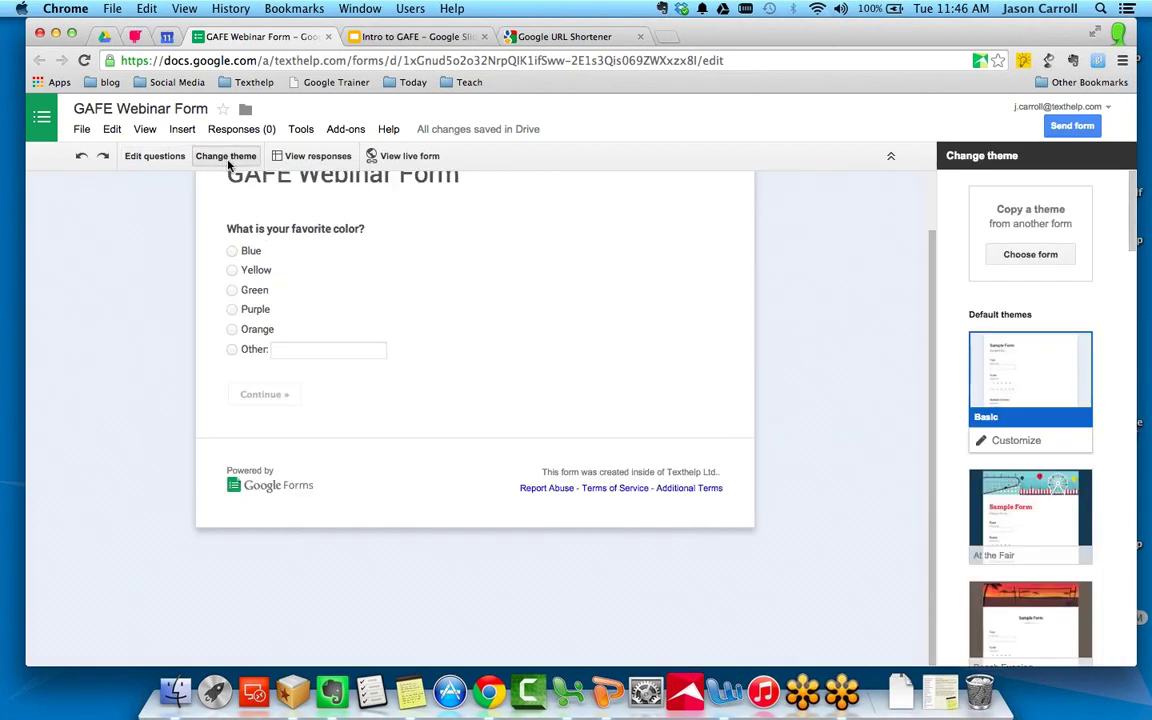
scroll(1035, 331, "down", 2)
scroll(1035, 331, "down", 5)
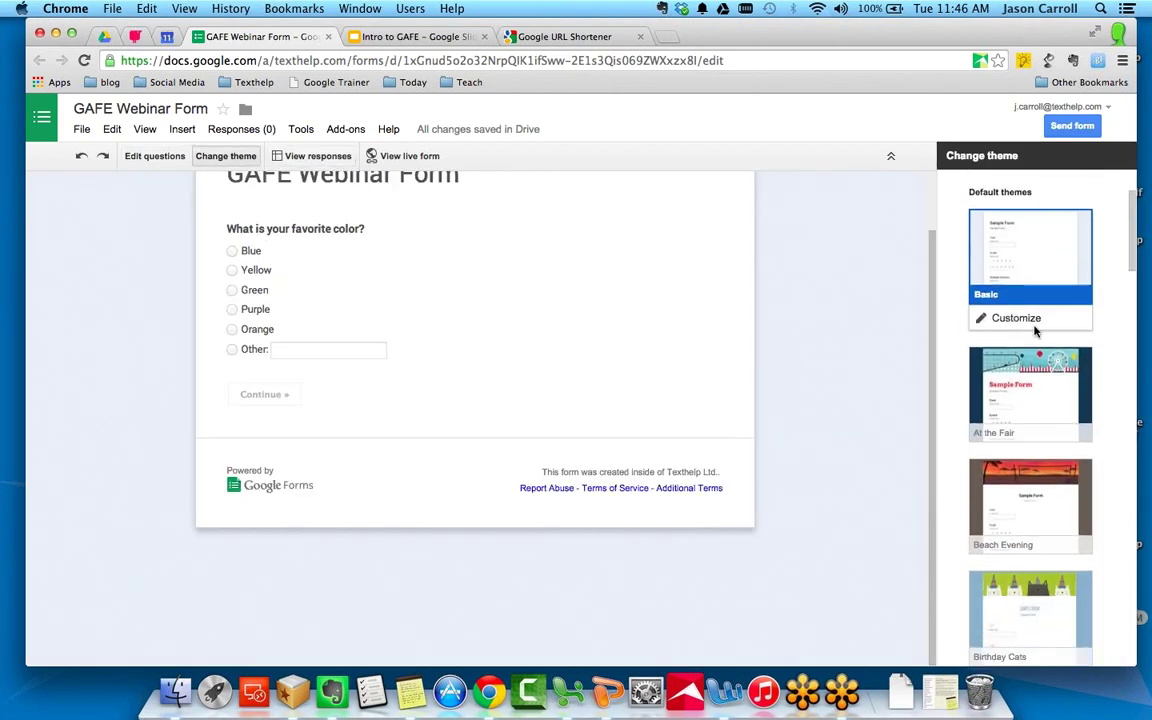
scroll(1035, 331, "down", 1)
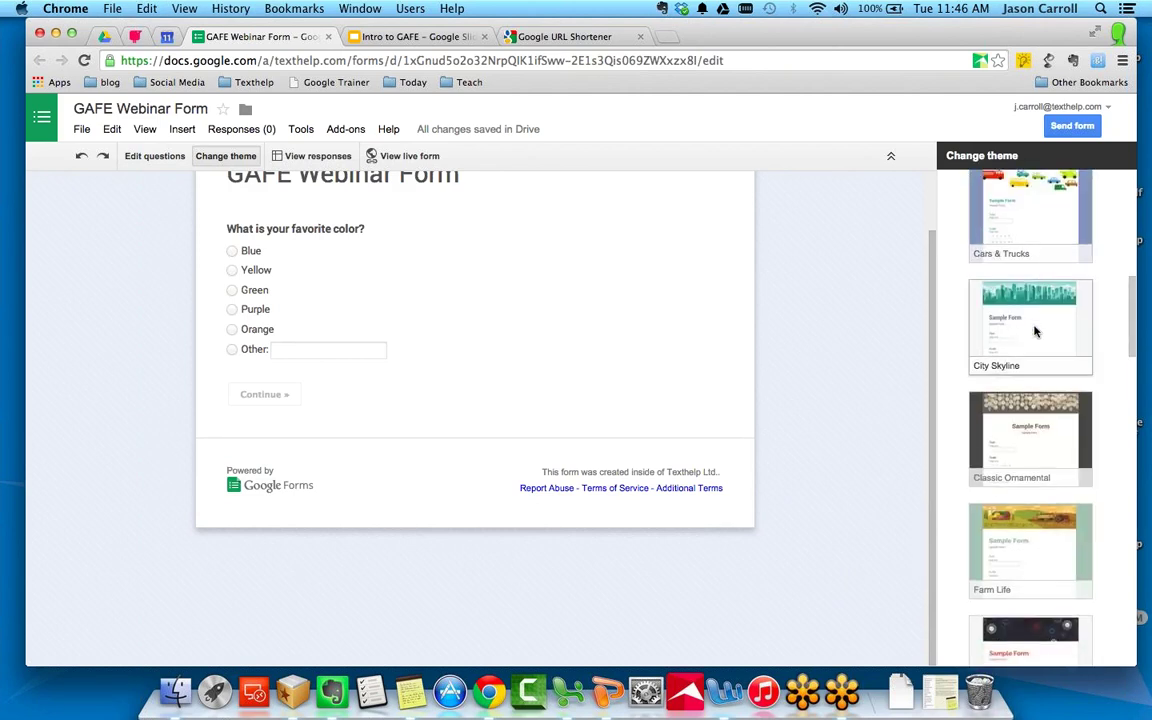
scroll(1035, 320, "up", 6)
left_click(1030, 385)
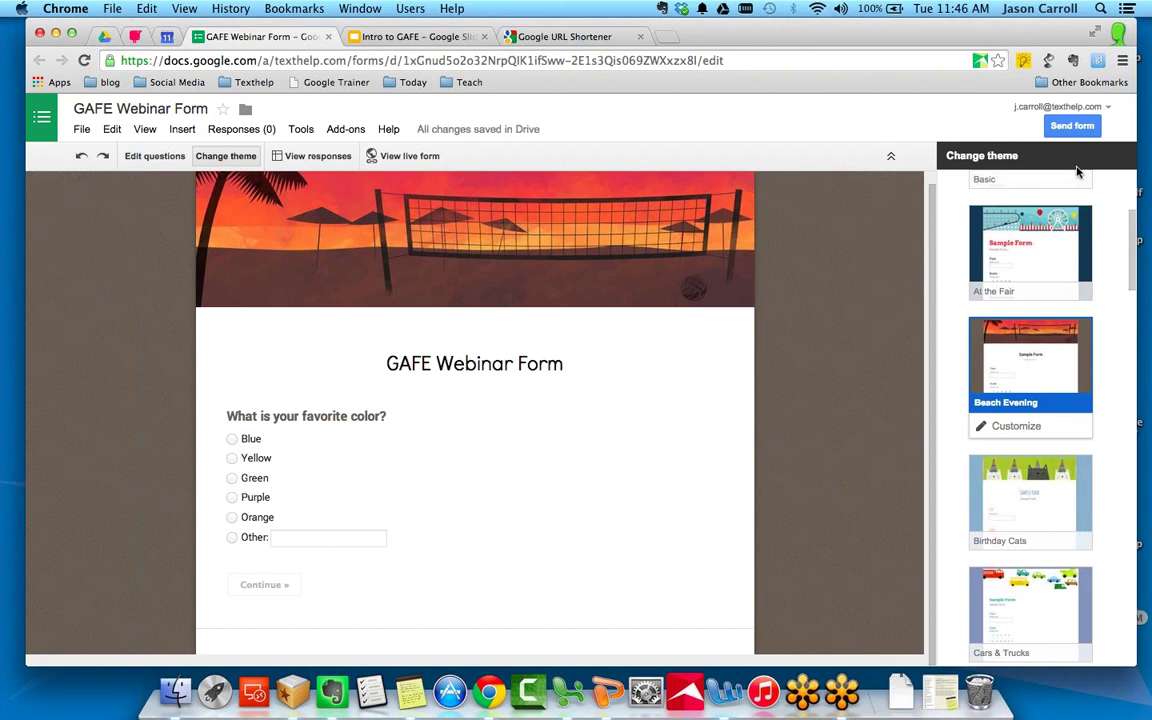
left_click(157, 156)
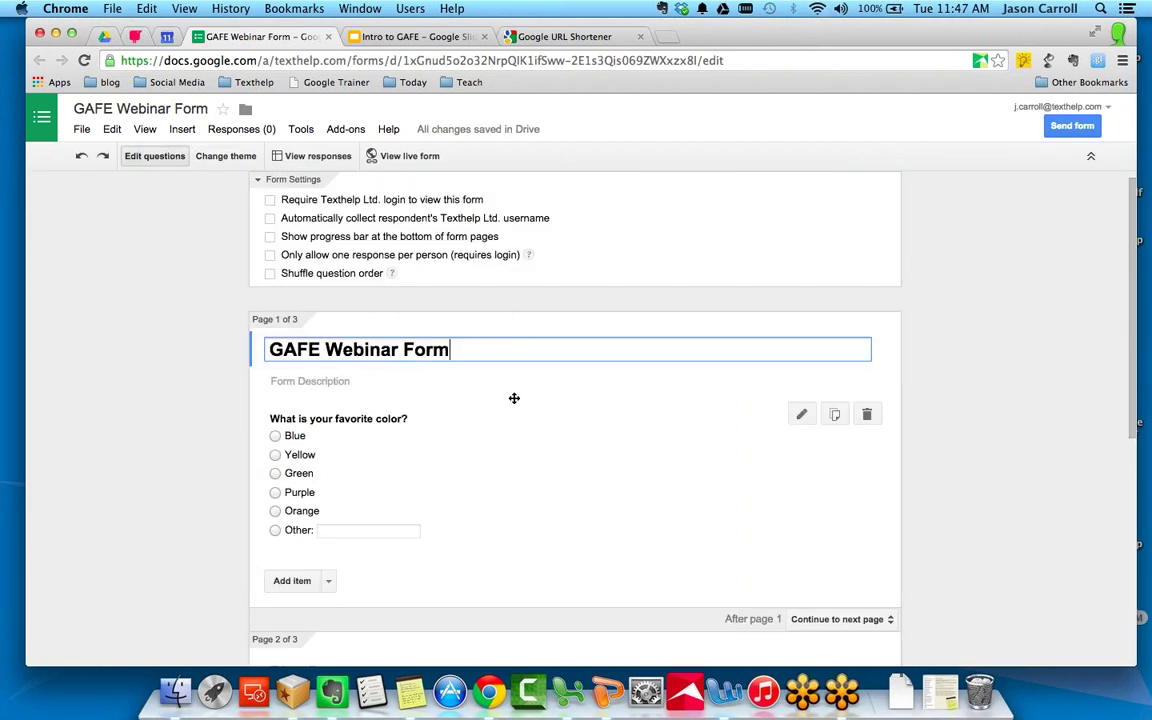
Review the form's response options and open the spreadsheet that collects its responses.
scroll(514, 399, "down", 1)
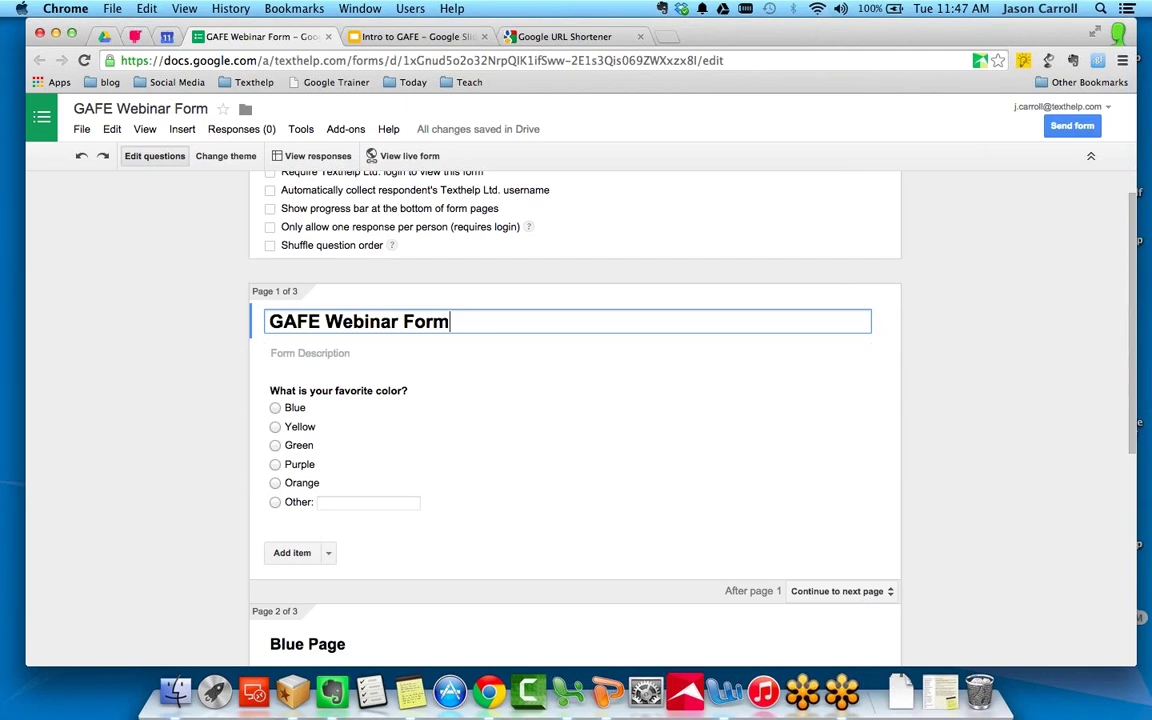
left_click(243, 130)
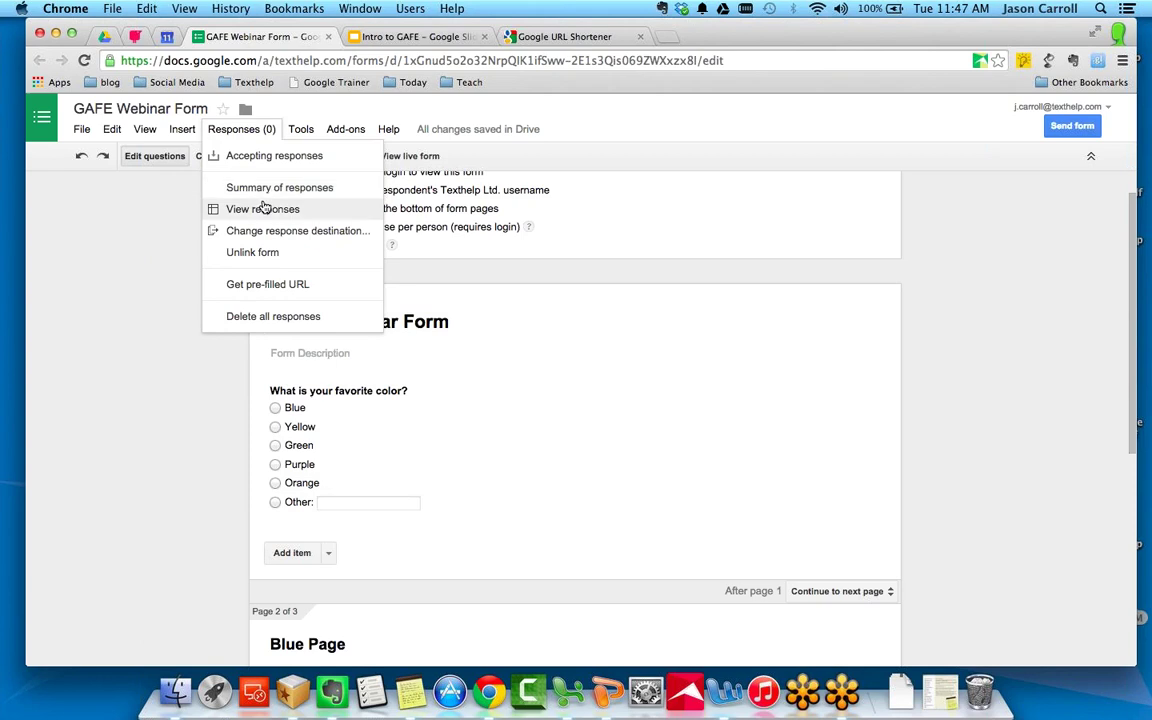
left_click(176, 225)
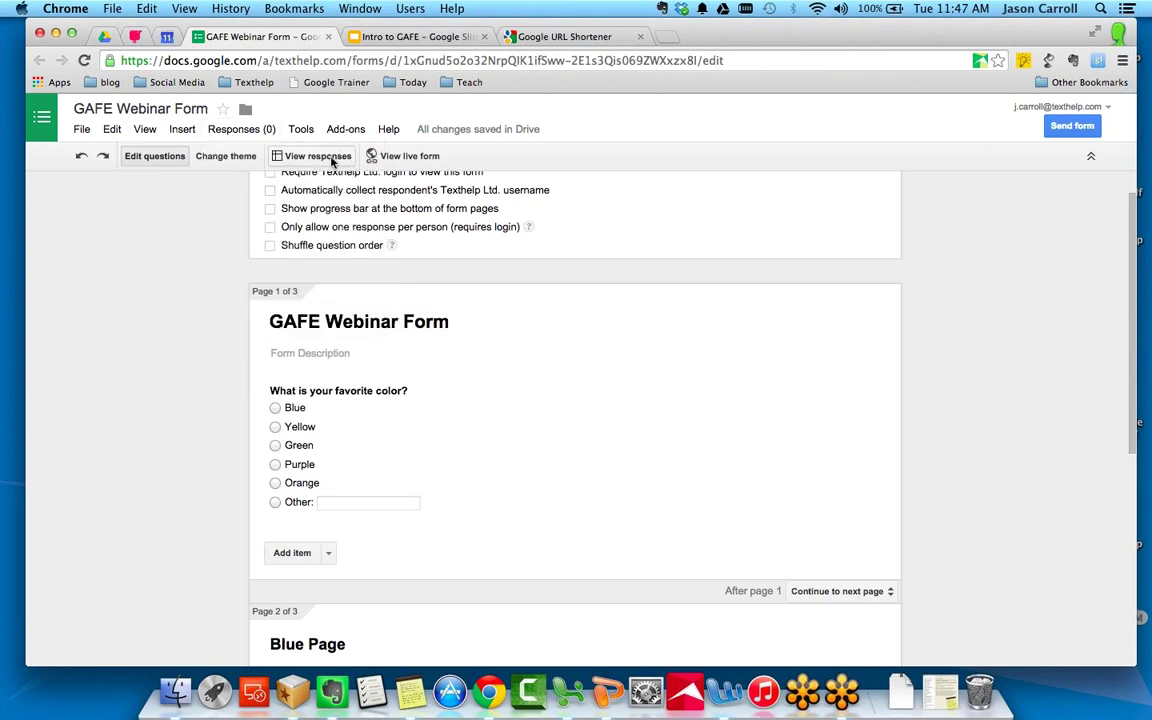
left_click(330, 160)
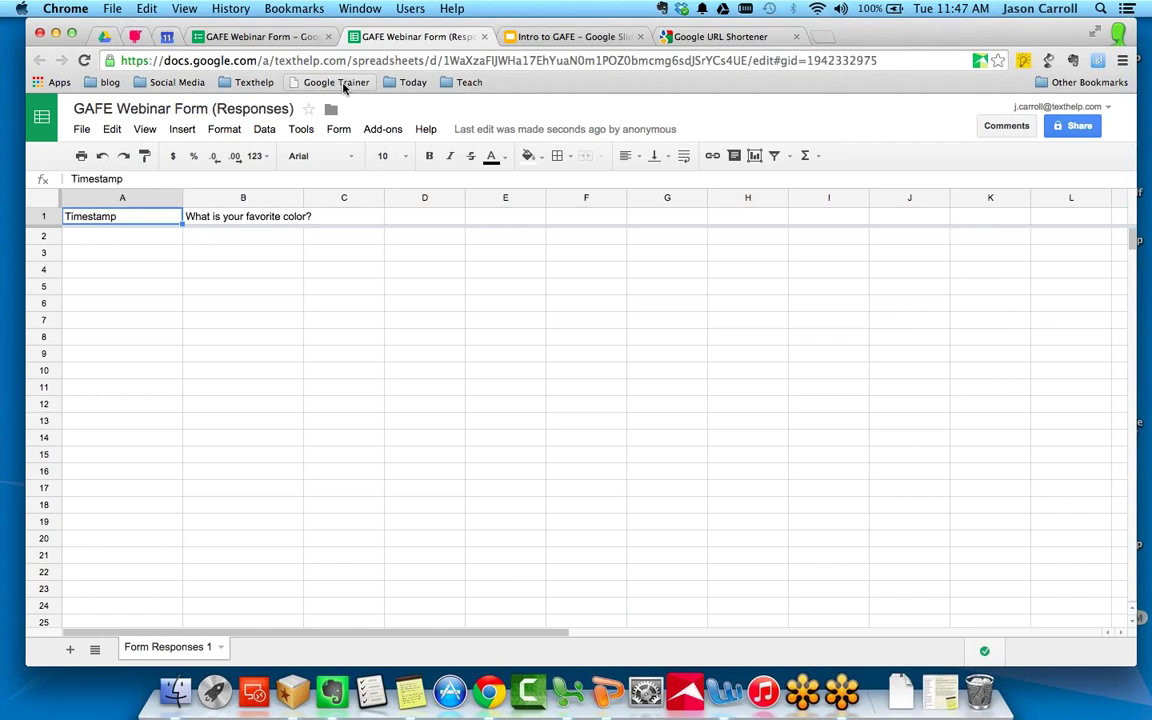
Return to the form editor and look over the options for changing the response destination.
left_click(261, 41)
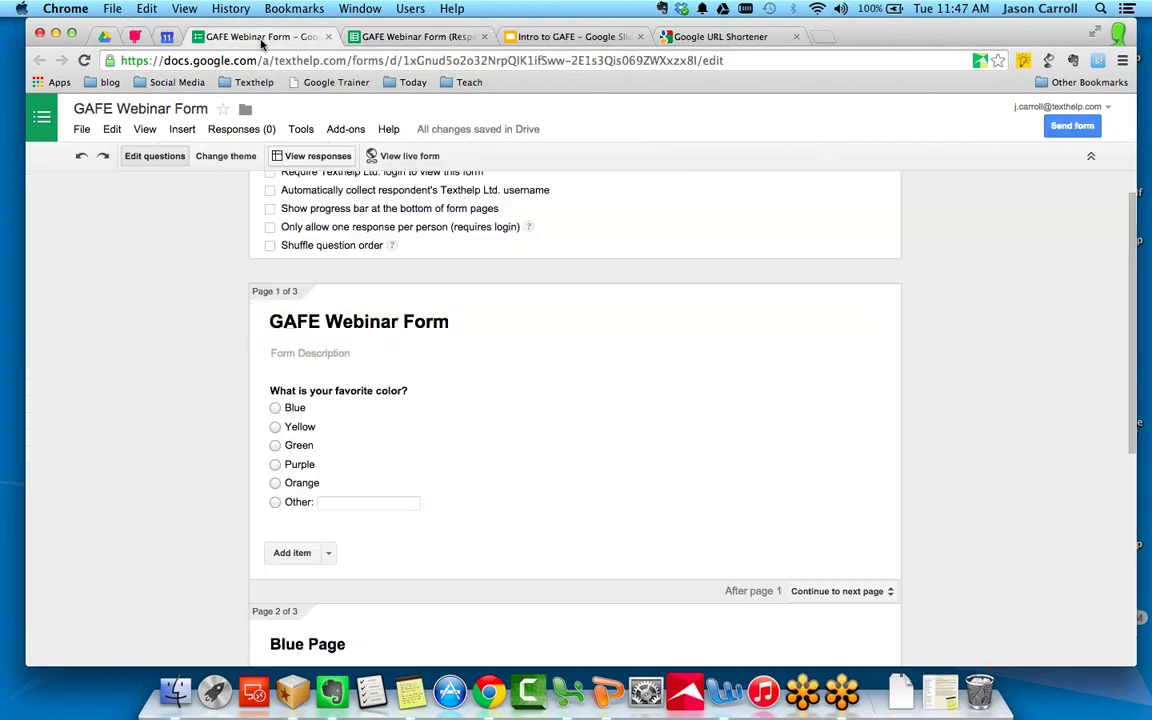
left_click(240, 138)
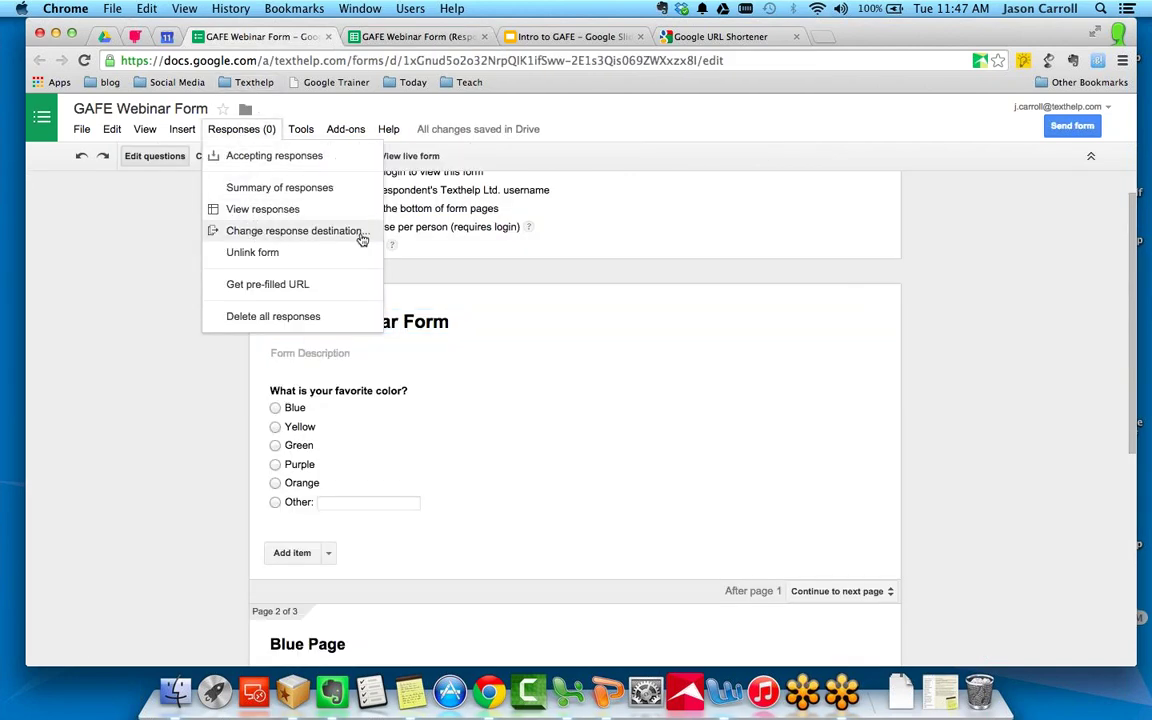
left_click(118, 272)
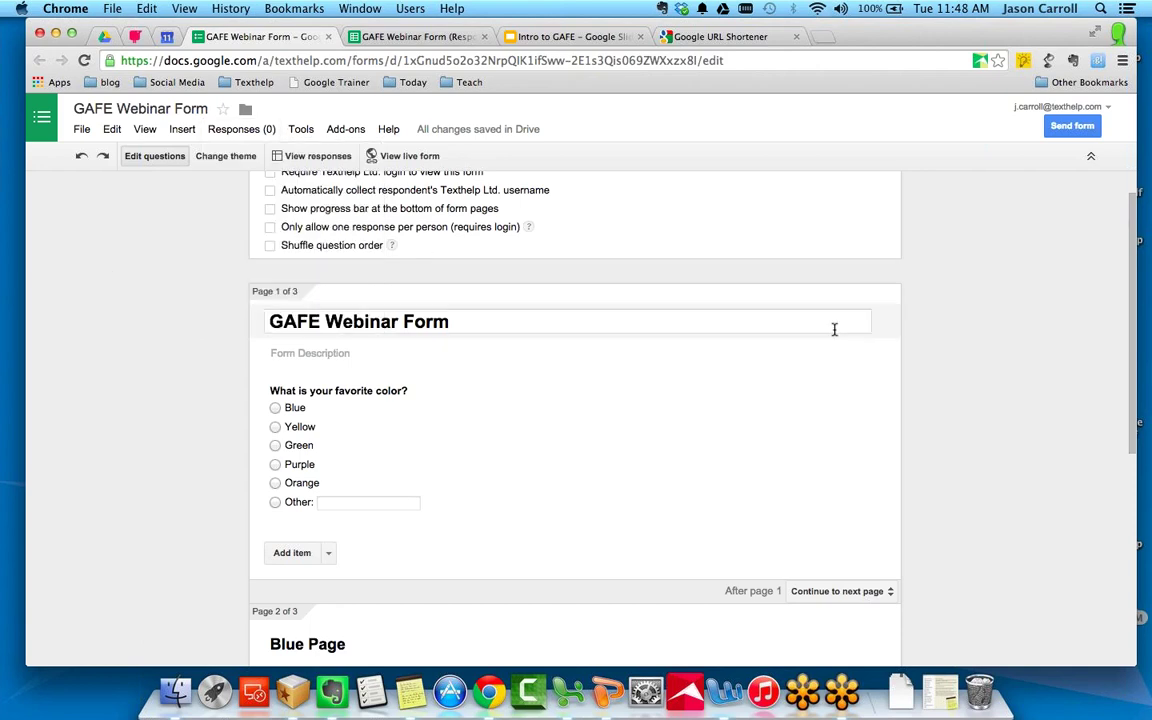
Open the live form, answer the favorite color question with Blue, and continue to the following page.
left_click(394, 158)
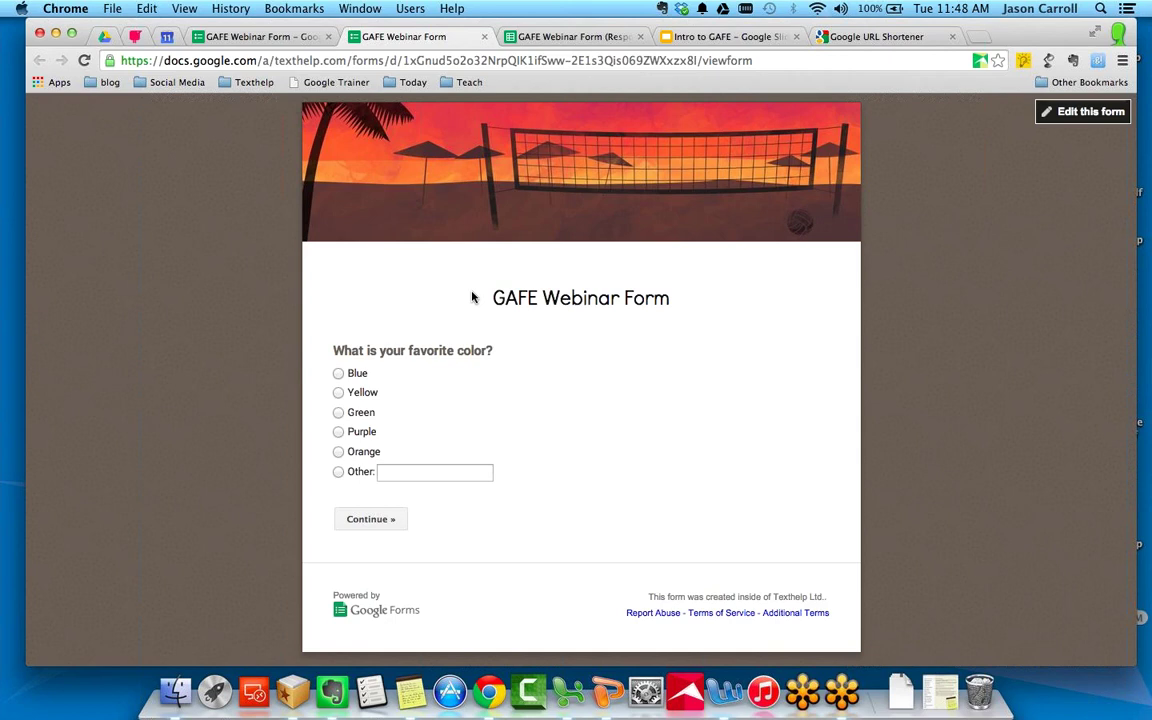
left_click(338, 373)
left_click(368, 522)
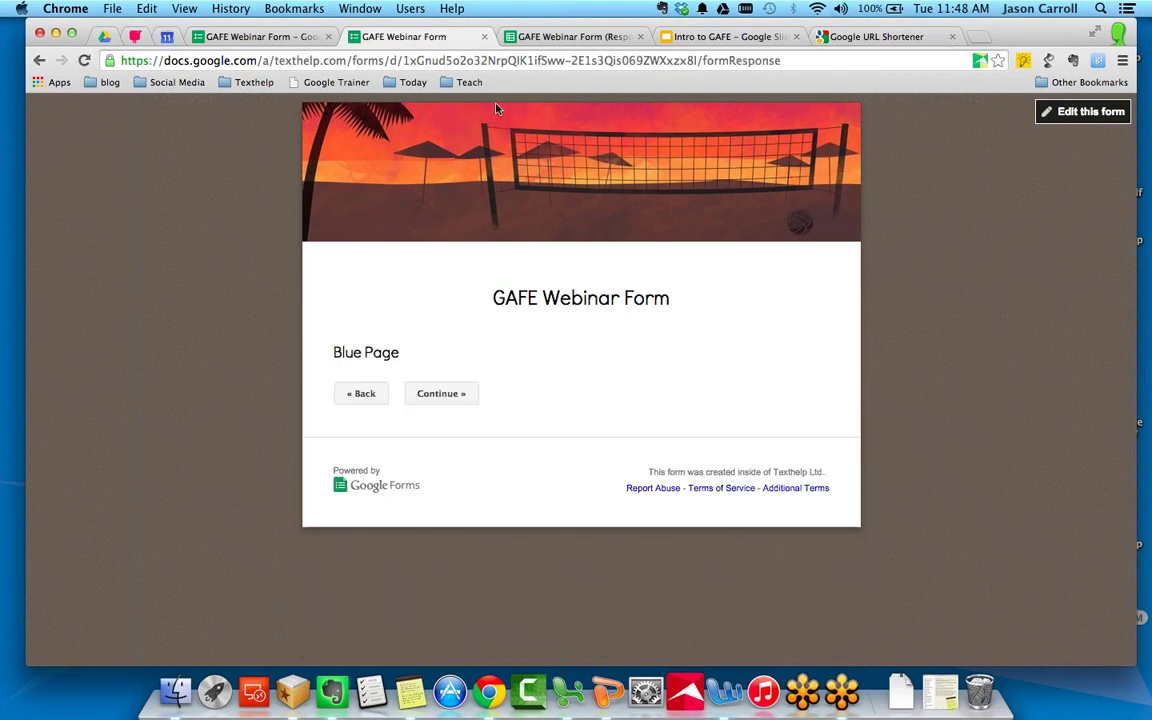
Continue past Blue Page in the live form and close it without submitting the response.
left_click(484, 36)
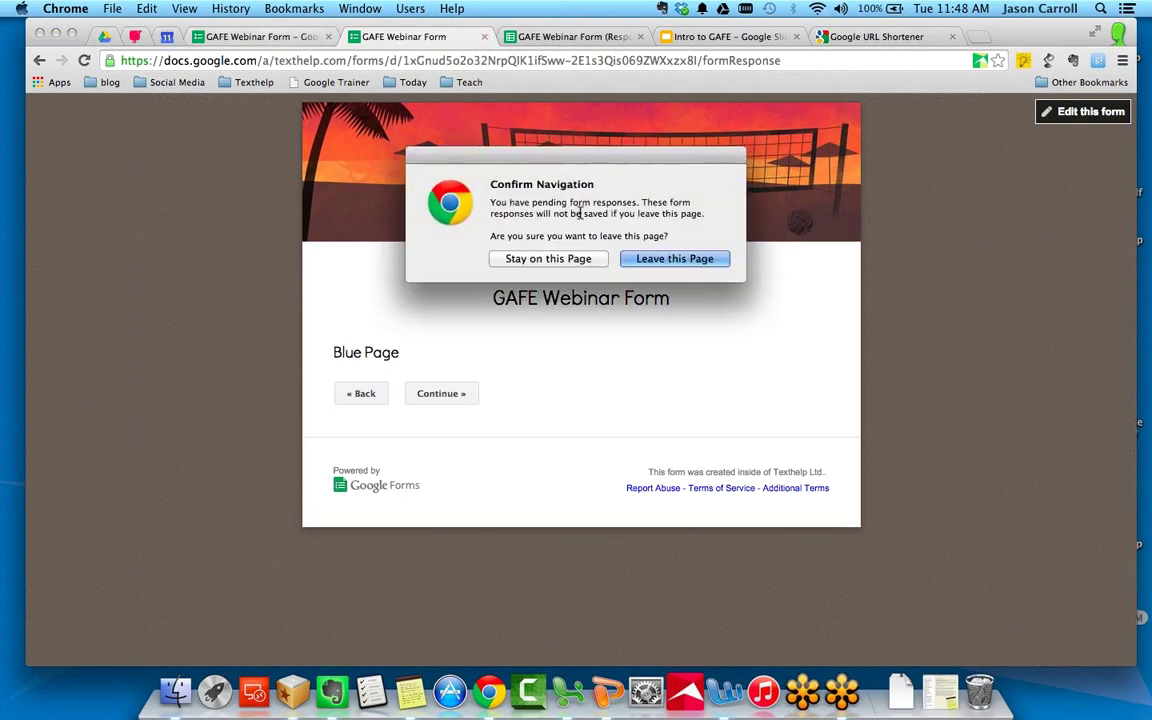
left_click(590, 262)
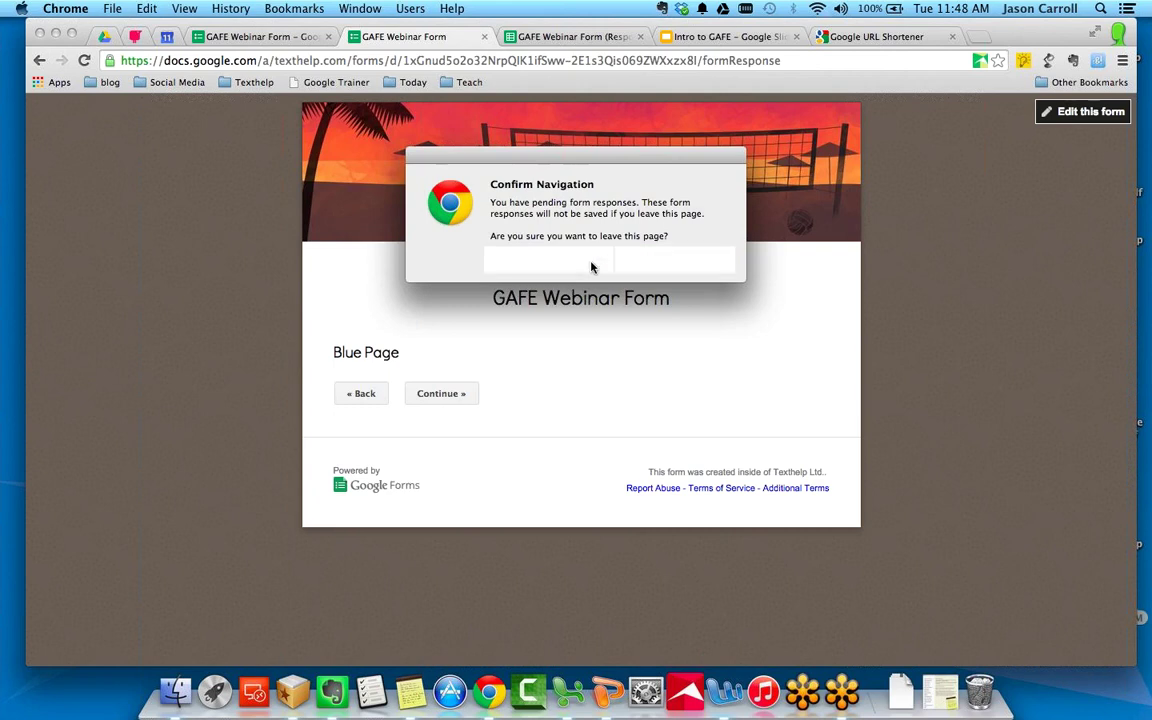
left_click(462, 393)
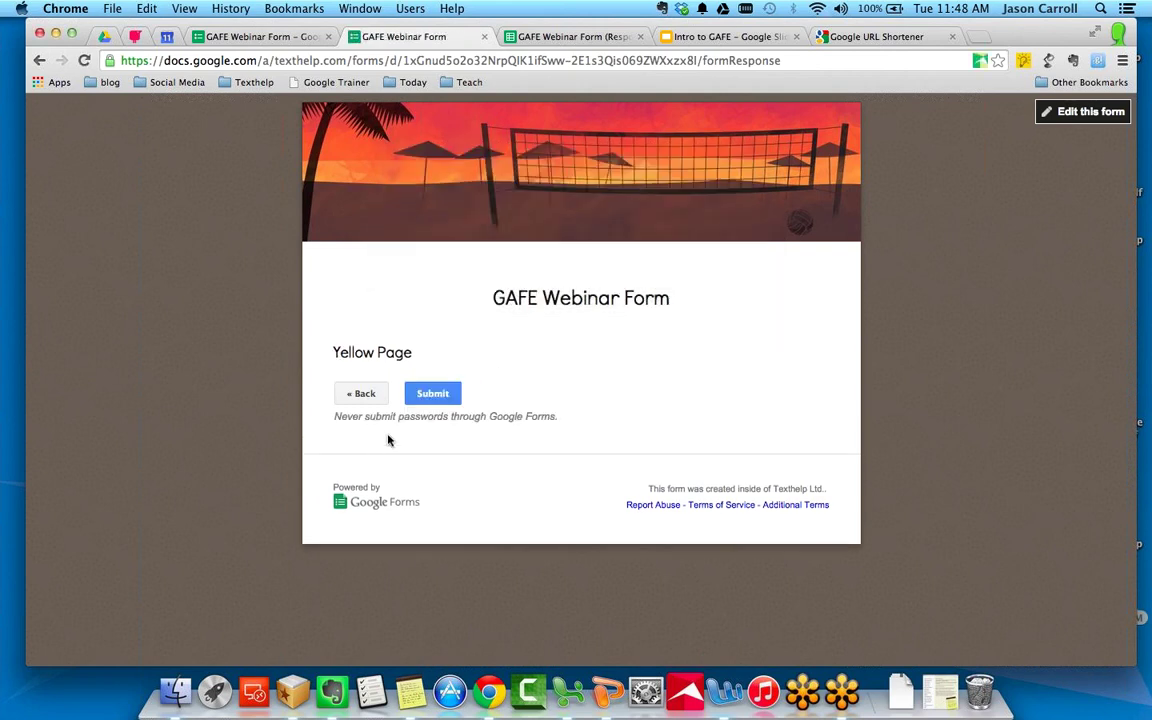
left_click(484, 37)
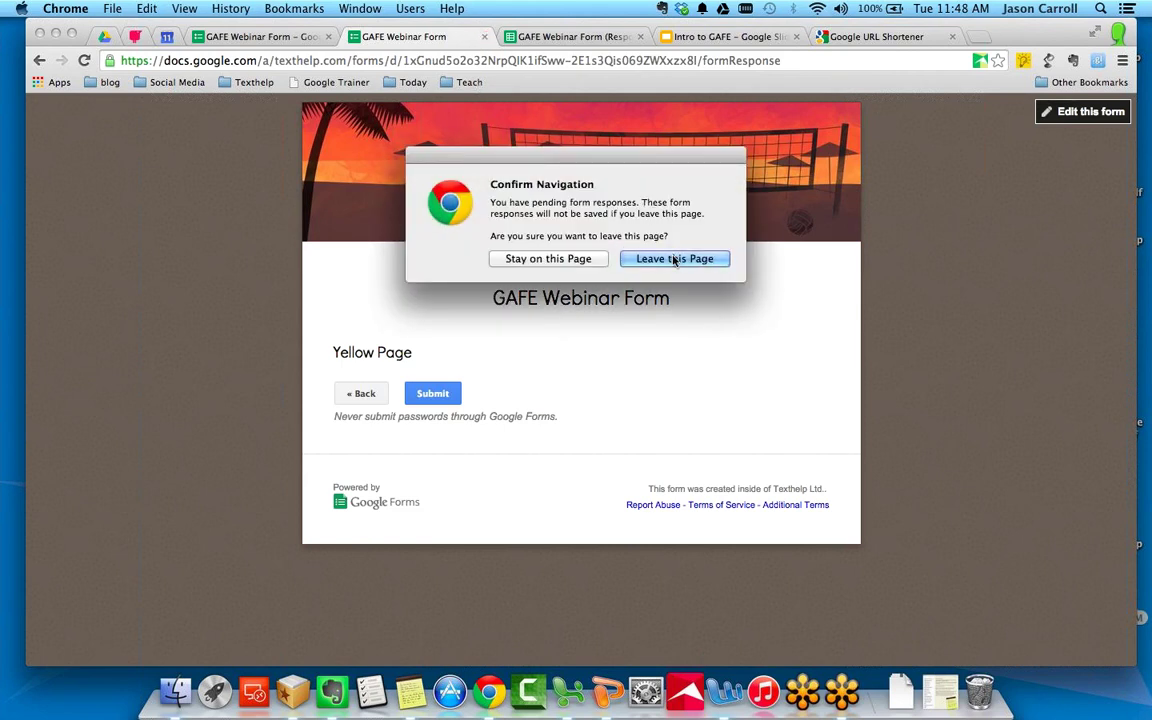
left_click(675, 259)
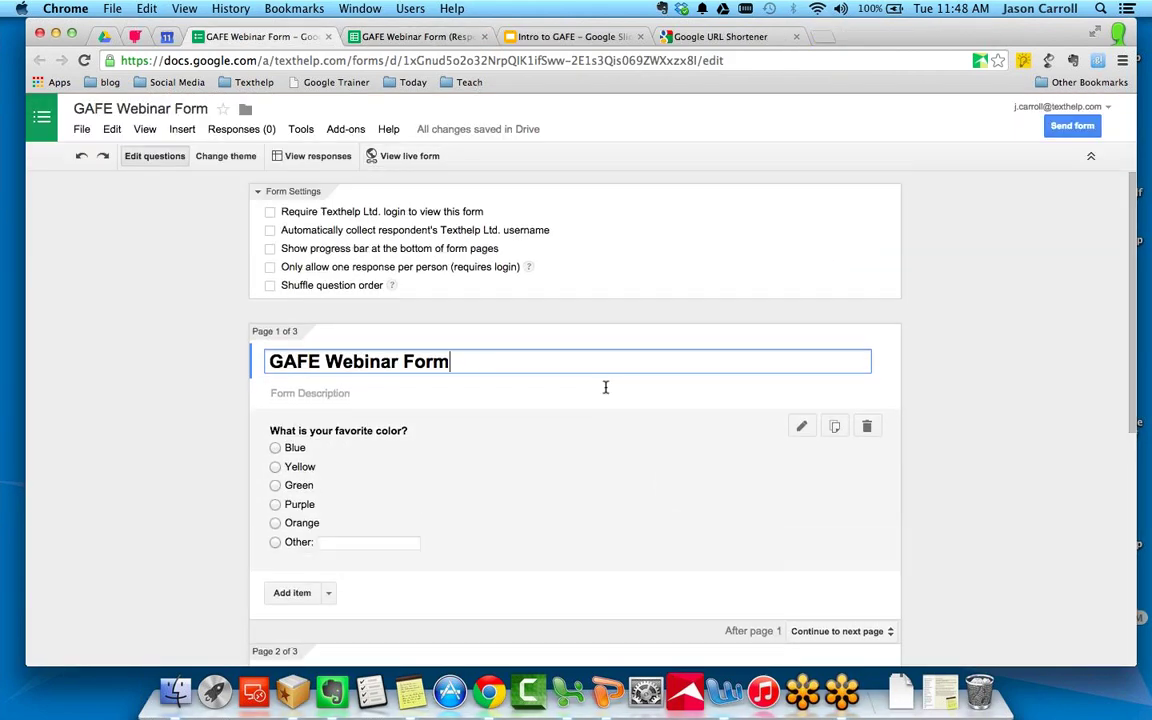
Reload the responses spreadsheet to check for entries, and close both the form editor and the spreadsheet.
left_click(365, 37)
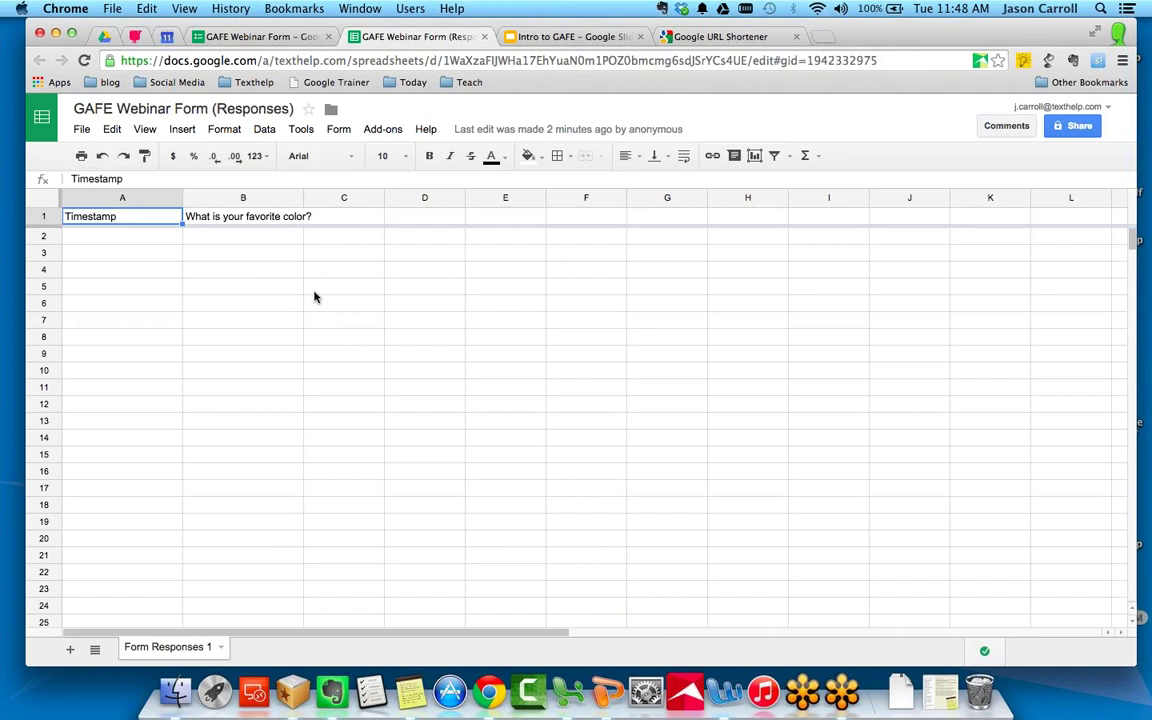
left_click(84, 60)
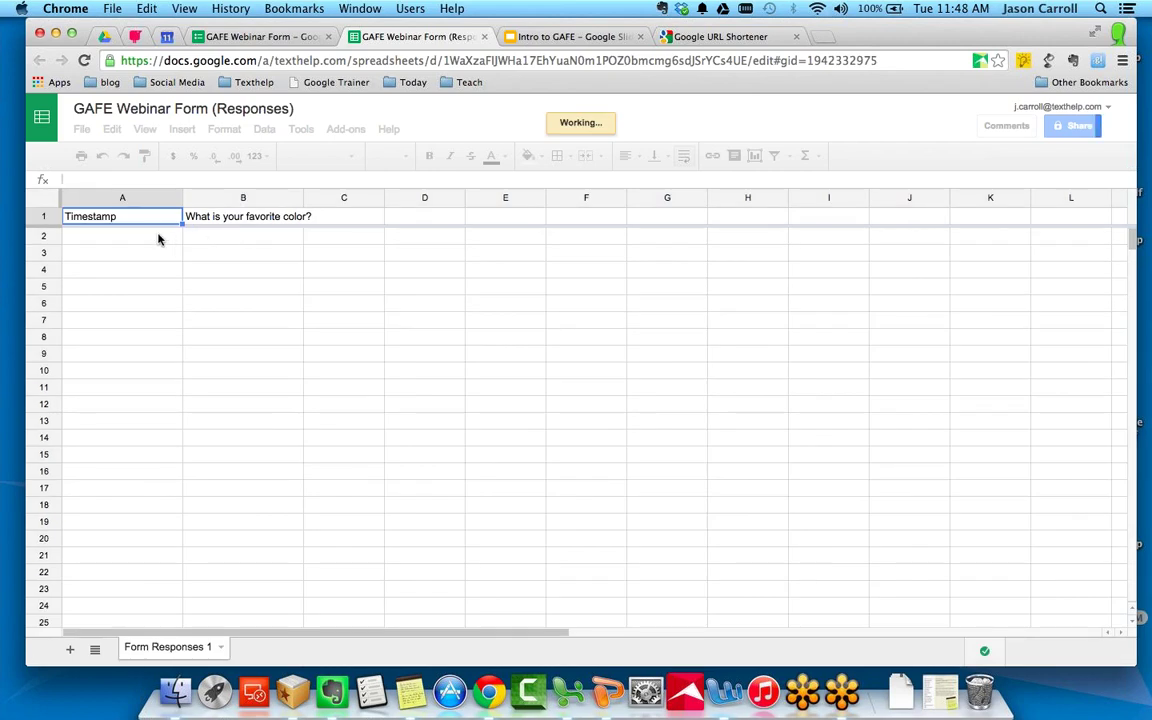
left_click(278, 40)
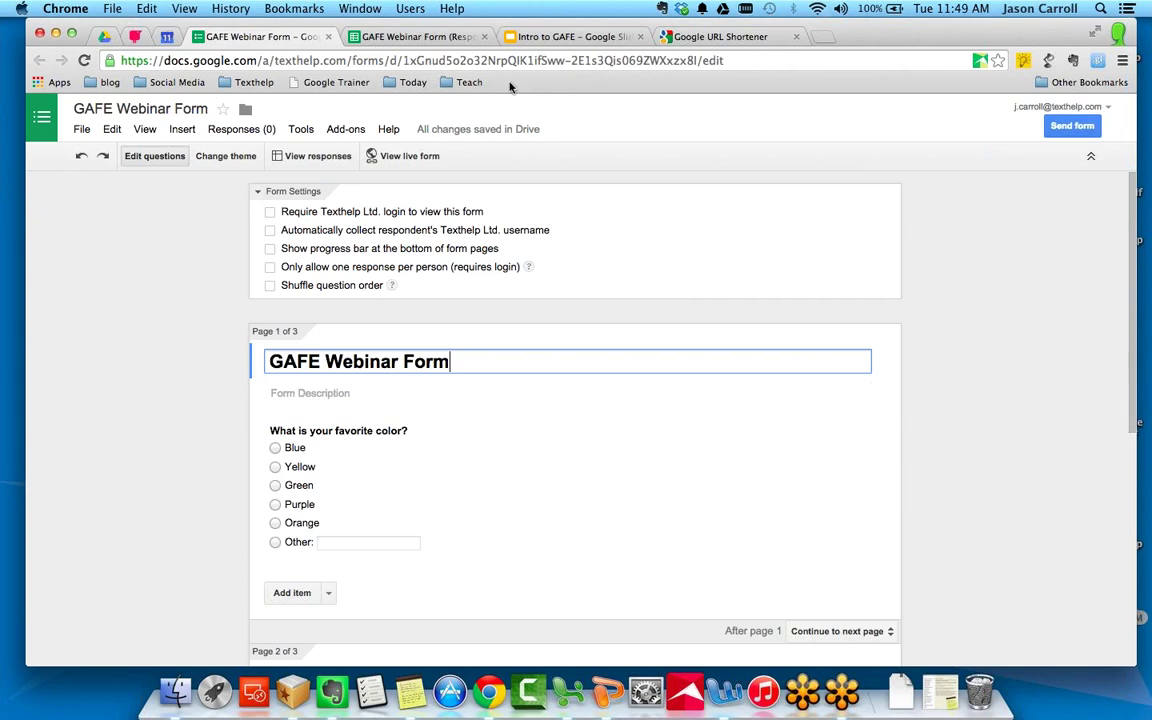
left_click(327, 37)
left_click(327, 37)
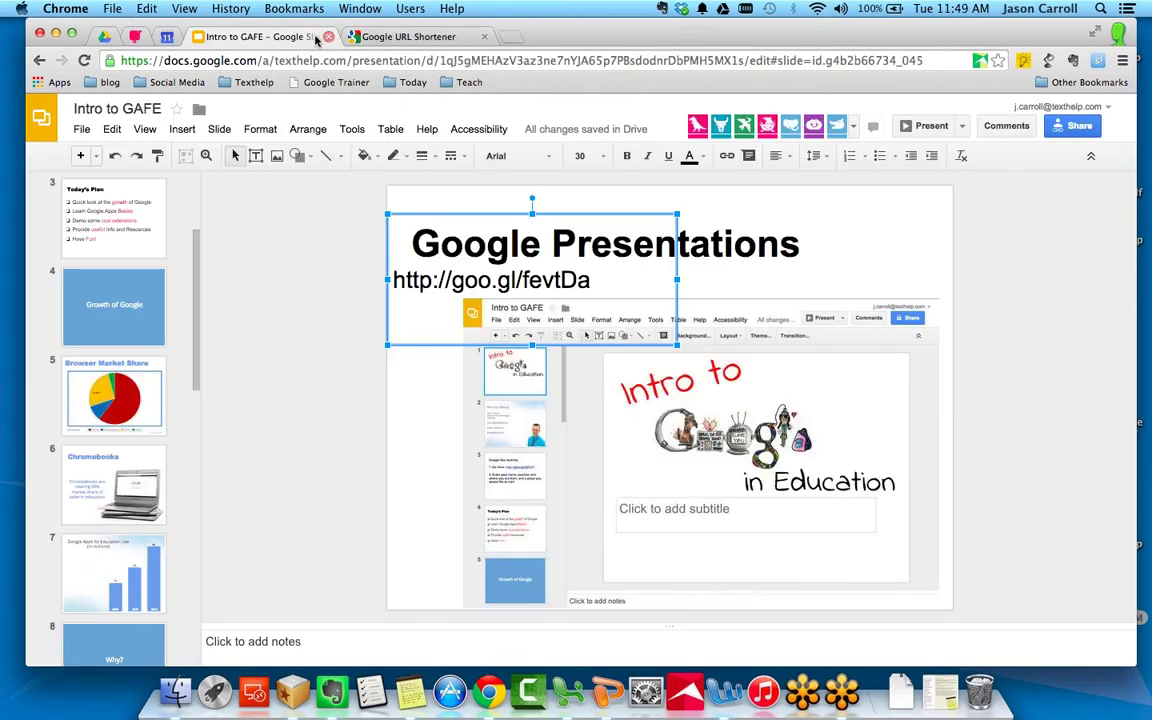
Display the Apps/Extensions slide (slide 15) of the Intro to GAFE presentation.
scroll(139, 507, "down", 10)
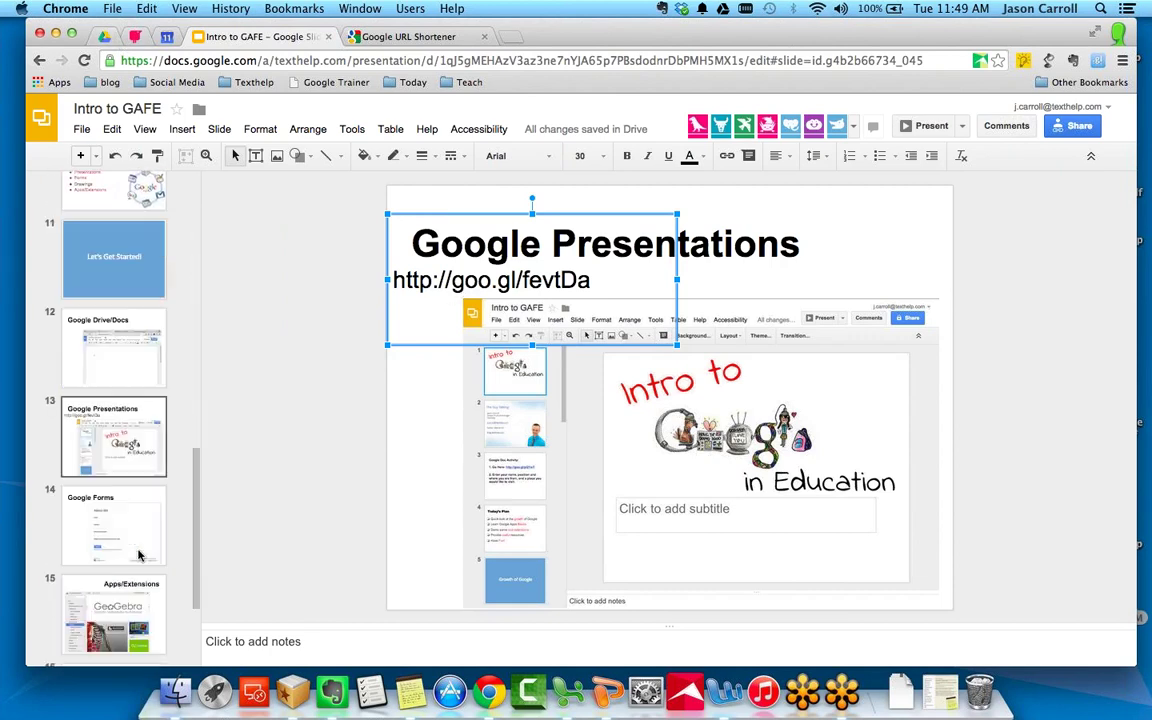
scroll(139, 555, "down", 2)
left_click(136, 393)
scroll(136, 470, "down", 1)
left_click(137, 471)
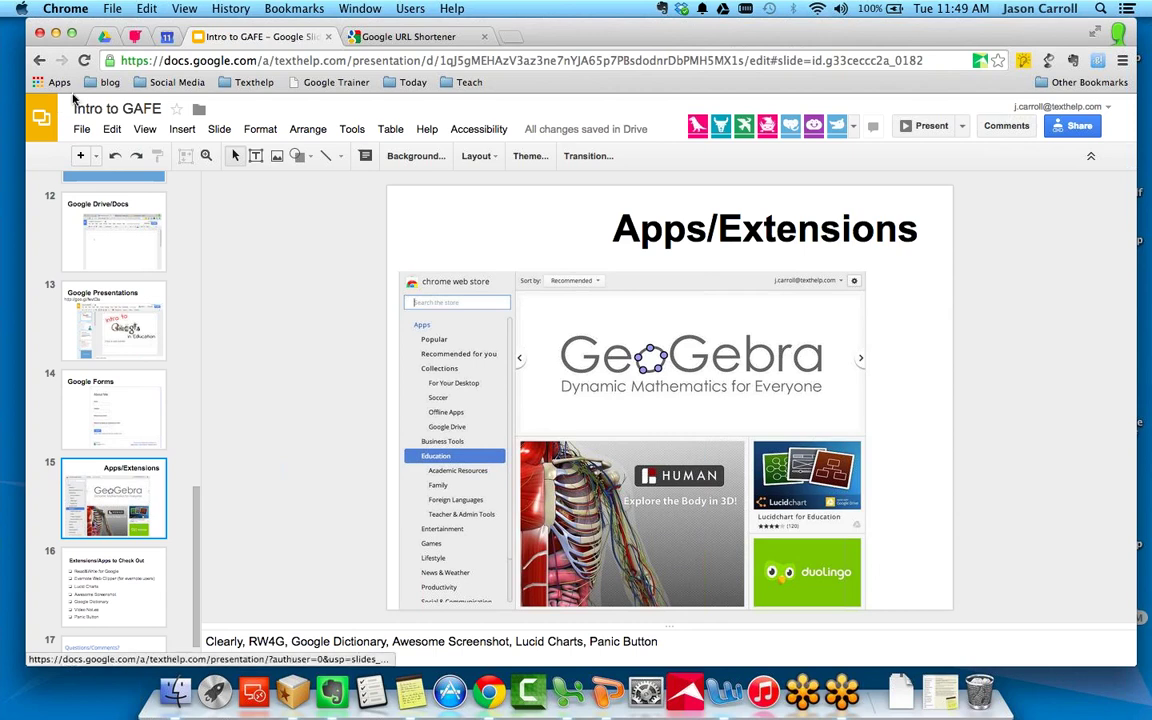
Search the web for "chrome web store" in a new browser tab and open the Chrome Web Store.
left_click(509, 38)
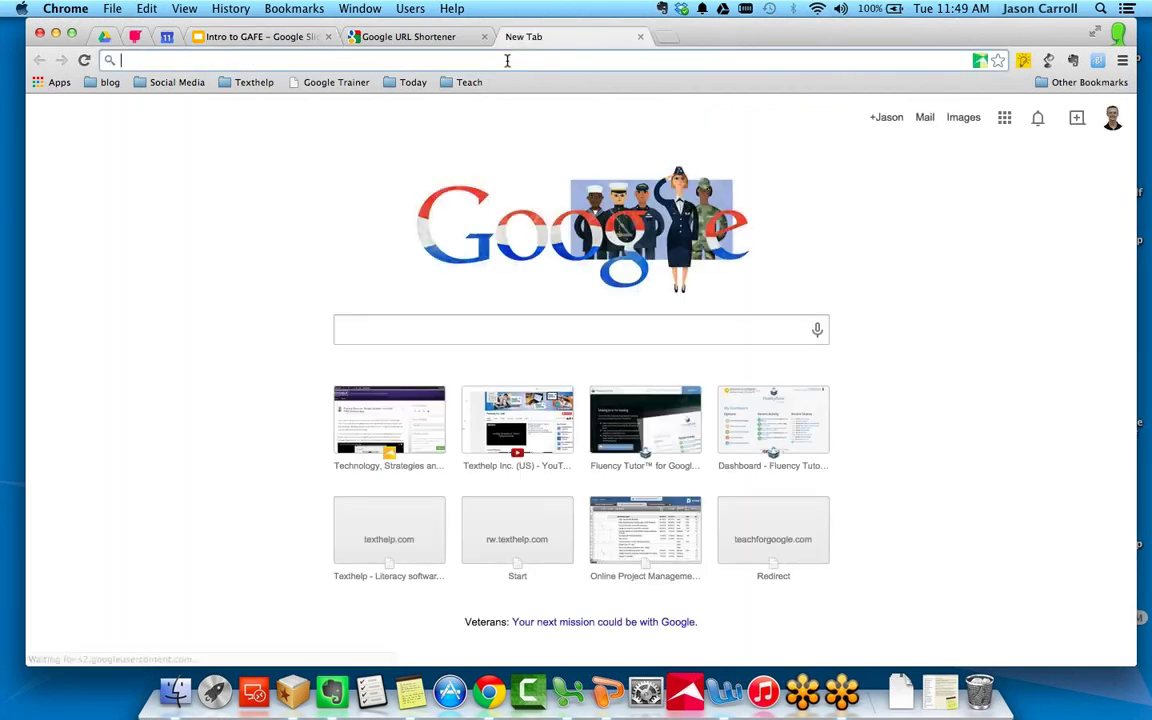
type("chrome web store")
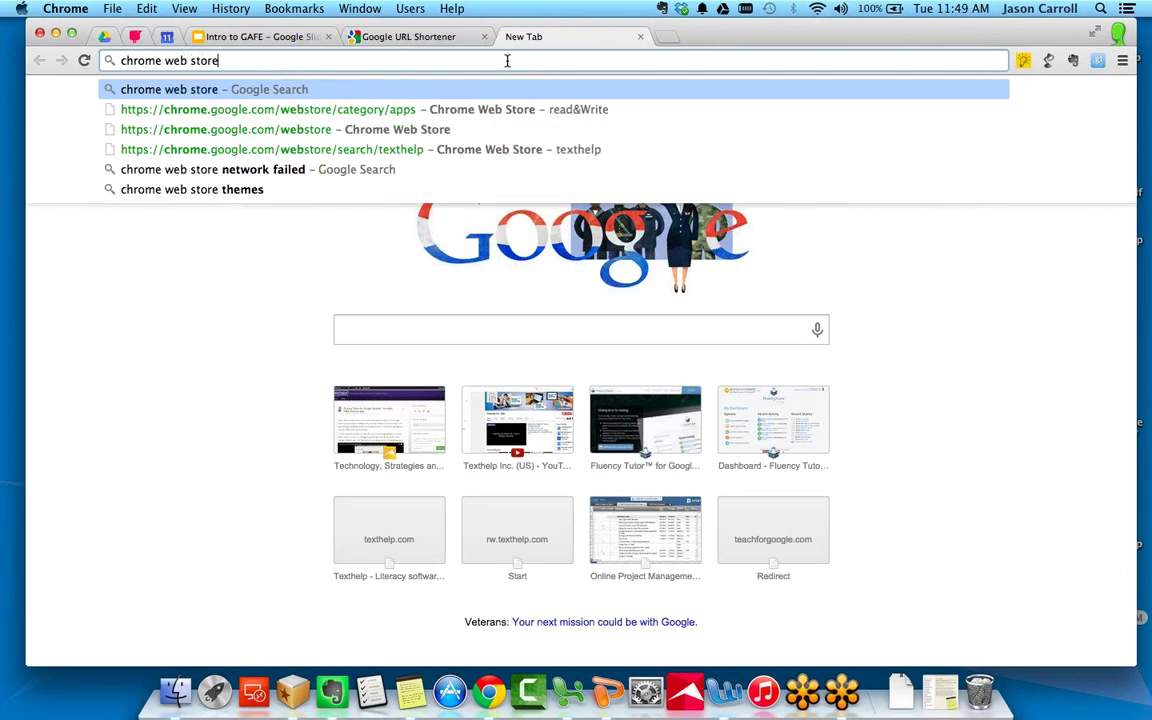
key("Return")
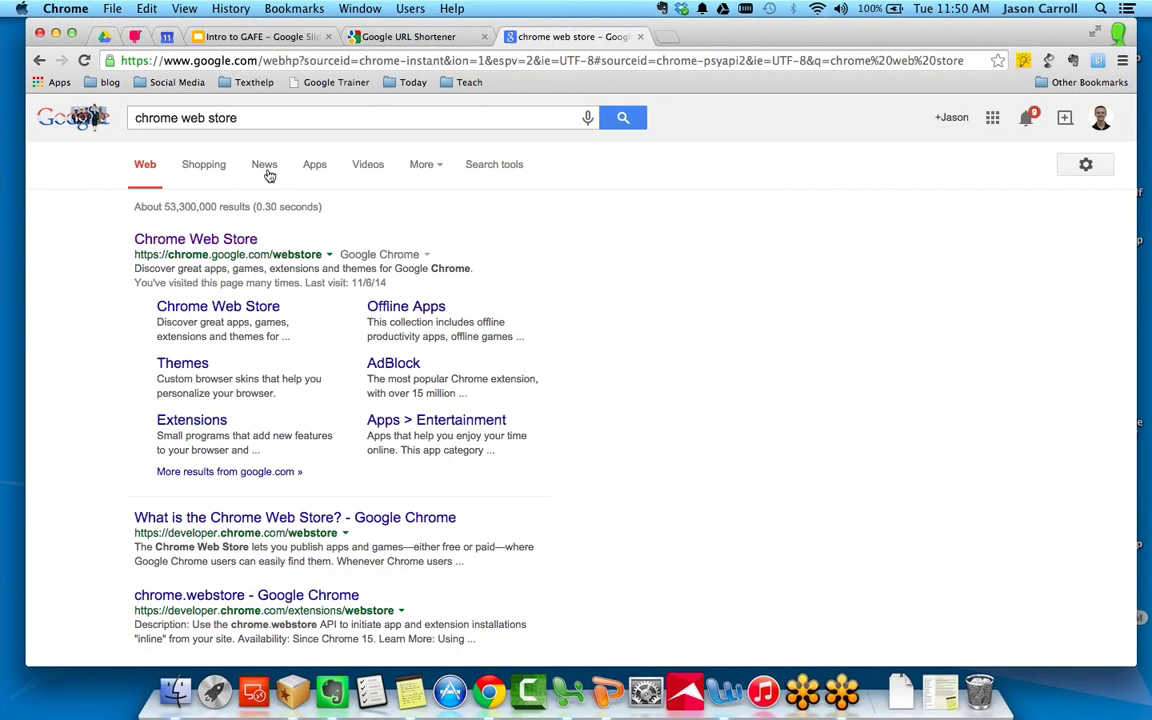
left_click(243, 240)
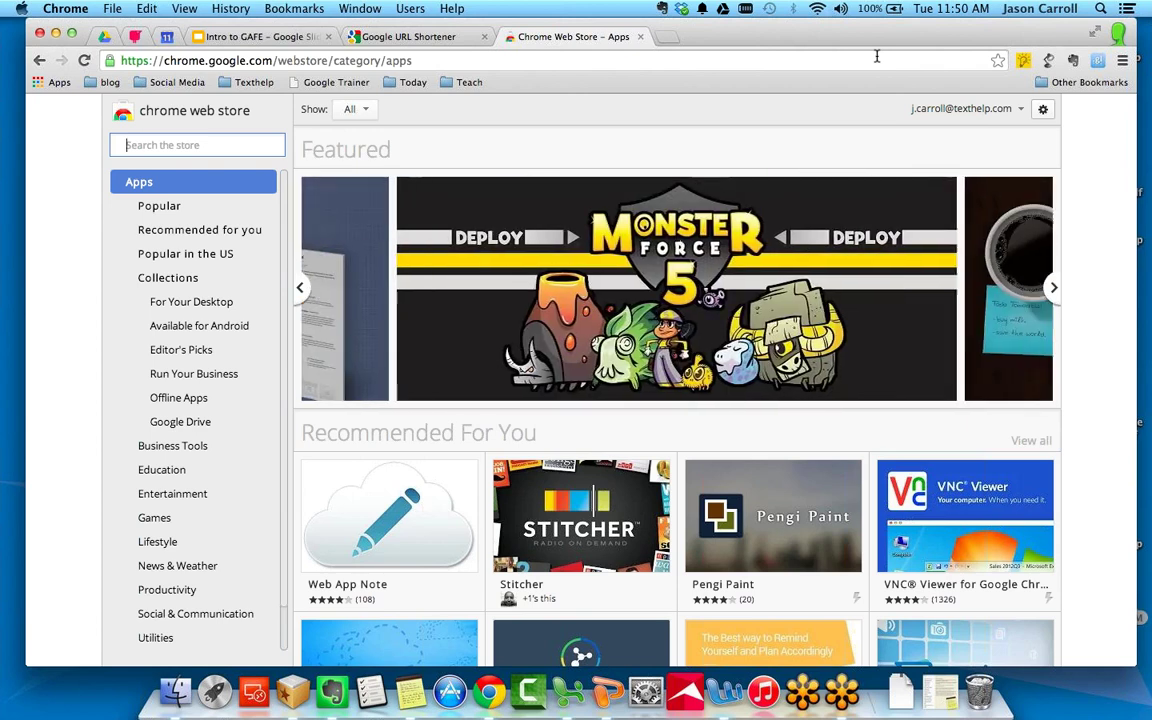
Browse the Chrome Web Store's app categories, featured apps and recommended apps.
left_click_drag(849, 38, 855, 38)
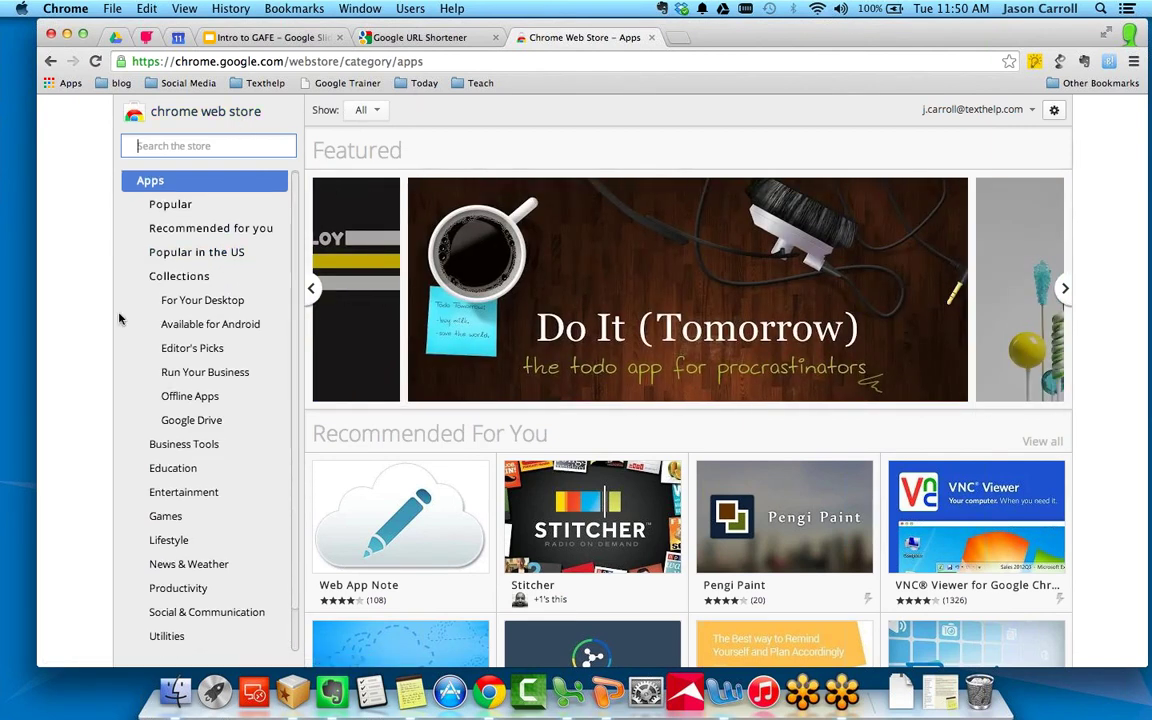
scroll(119, 318, "down", 1)
scroll(119, 318, "down", 3)
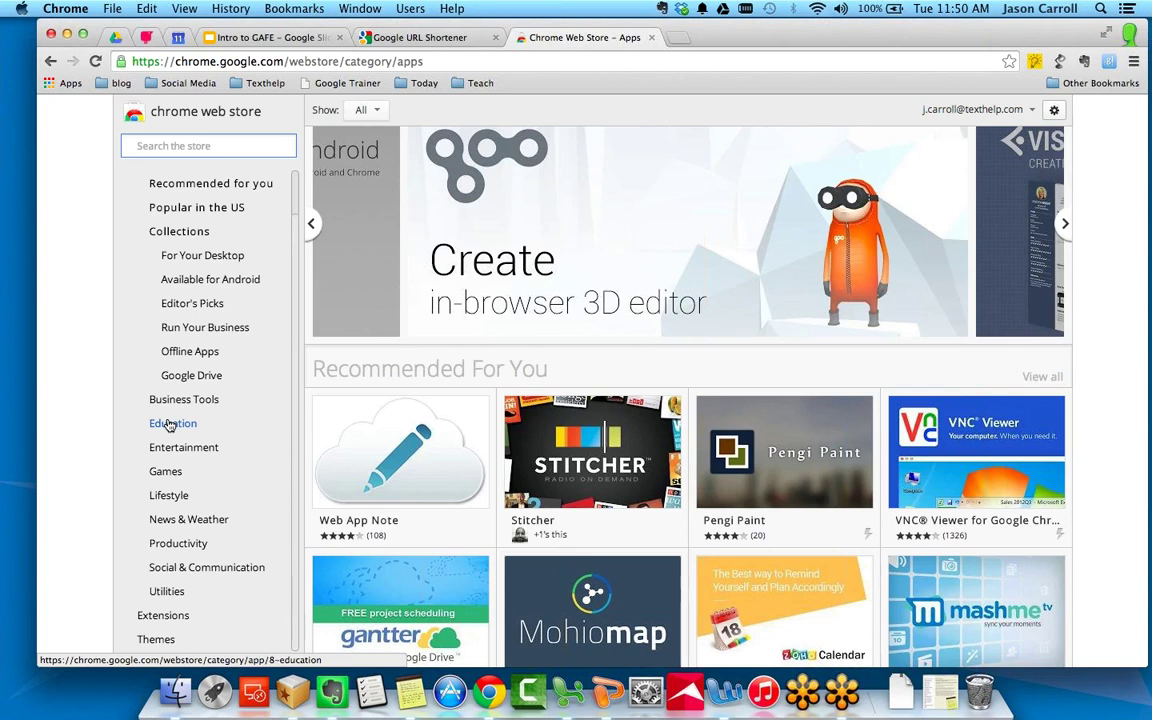
mouse_move(538, 490)
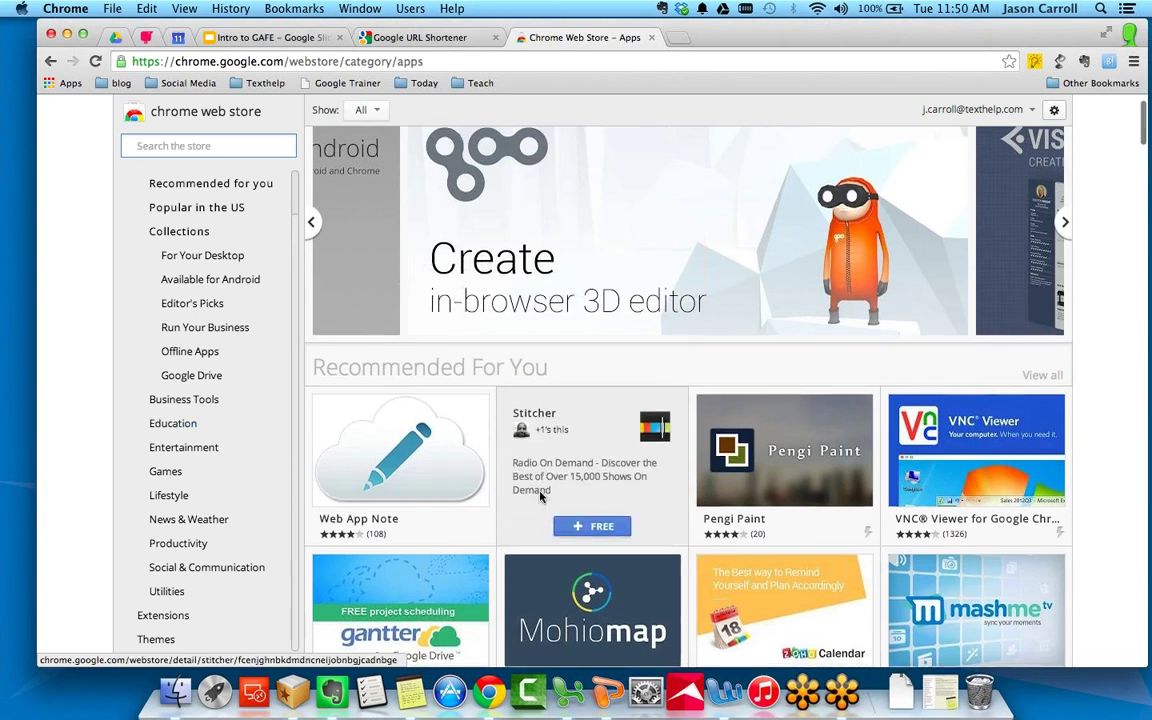
scroll(541, 496, "down", 3)
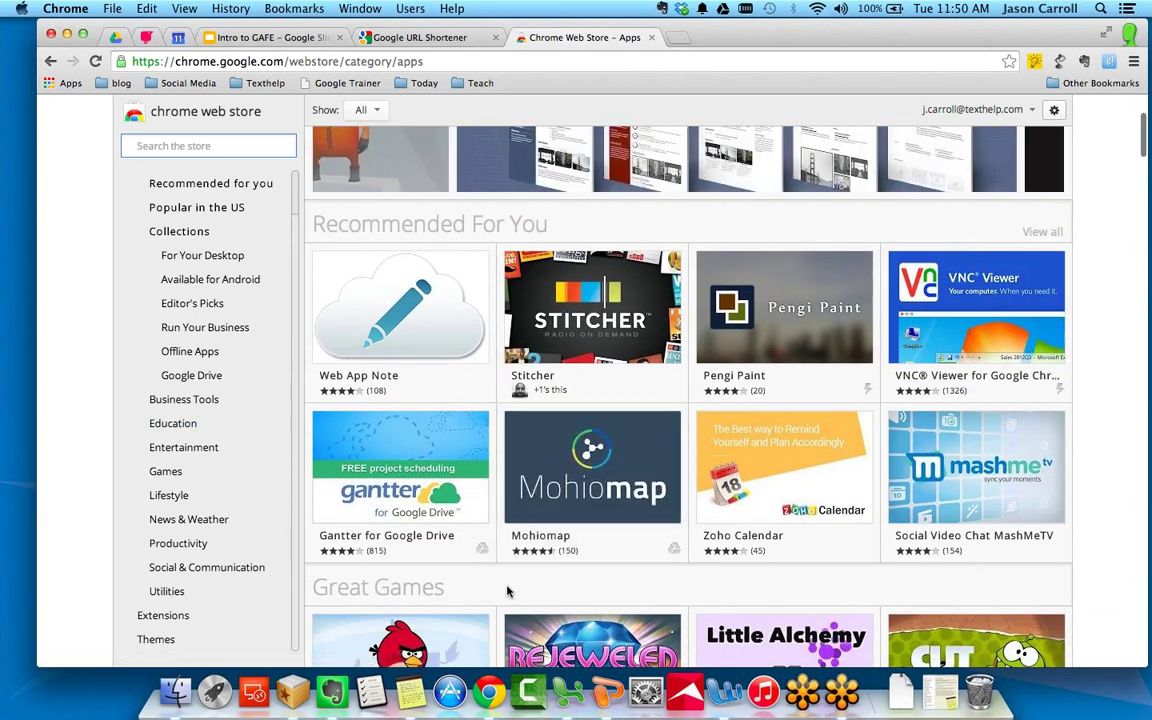
scroll(507, 591, "up", 4)
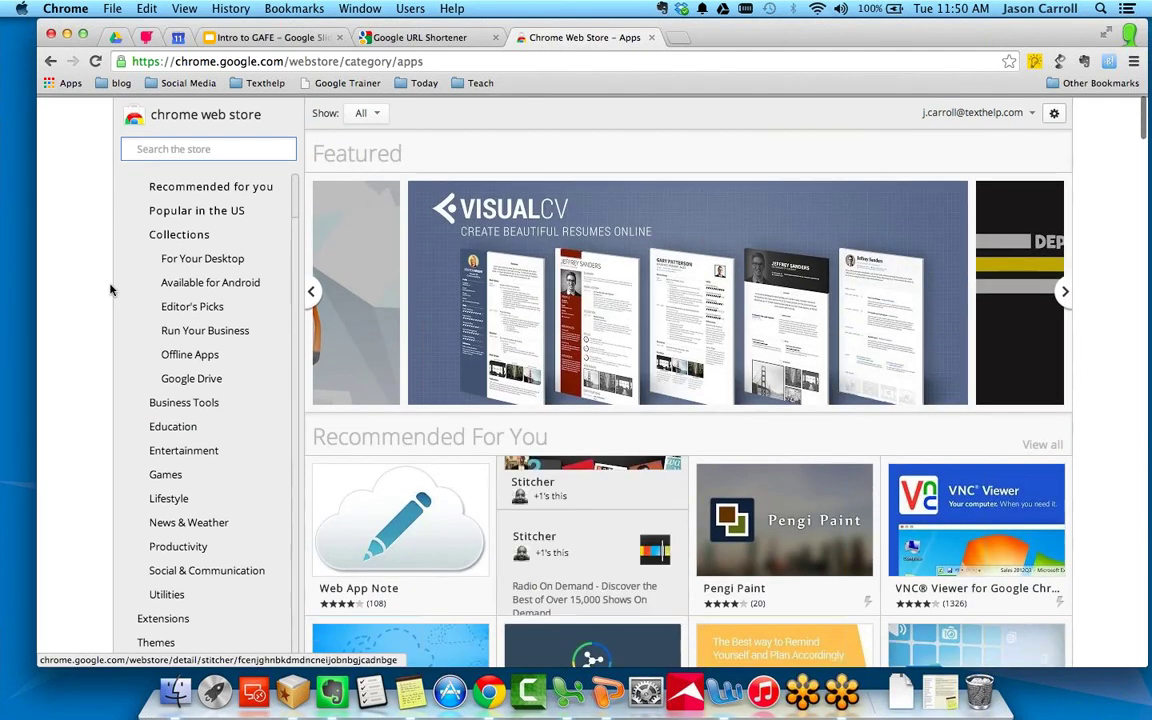
Search the store for "read&write", view the Read&Write for Google extension's overview, and close it.
left_click(255, 150)
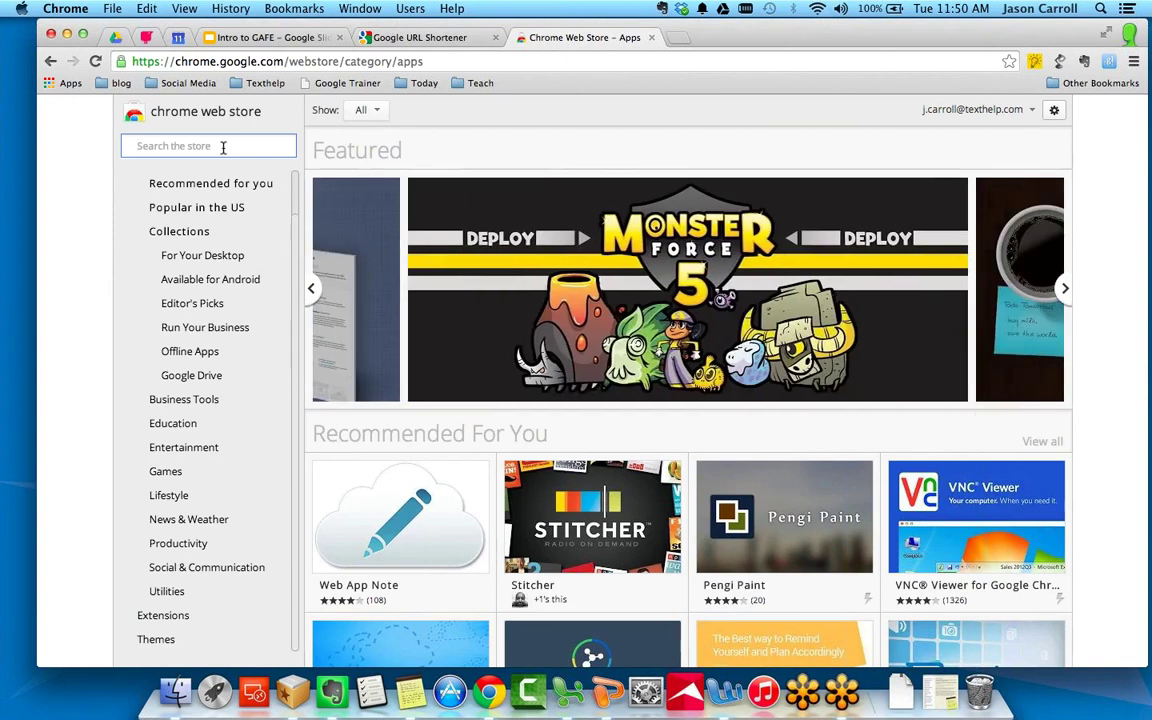
type("read&wr")
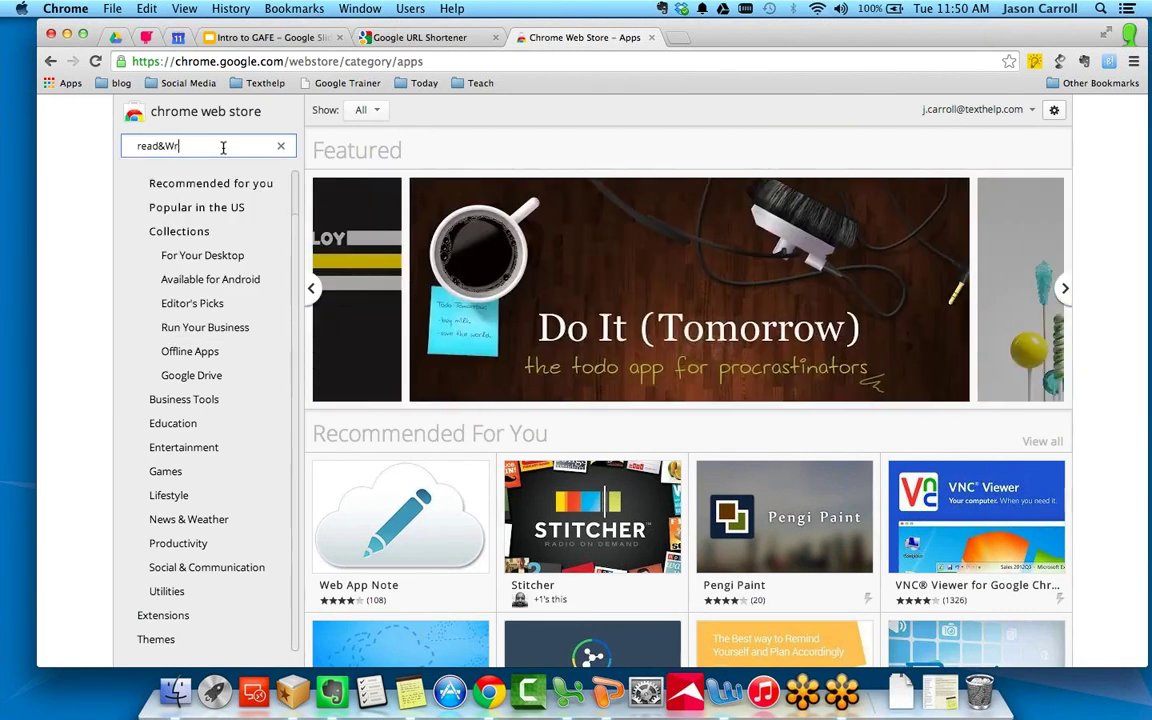
type("ite")
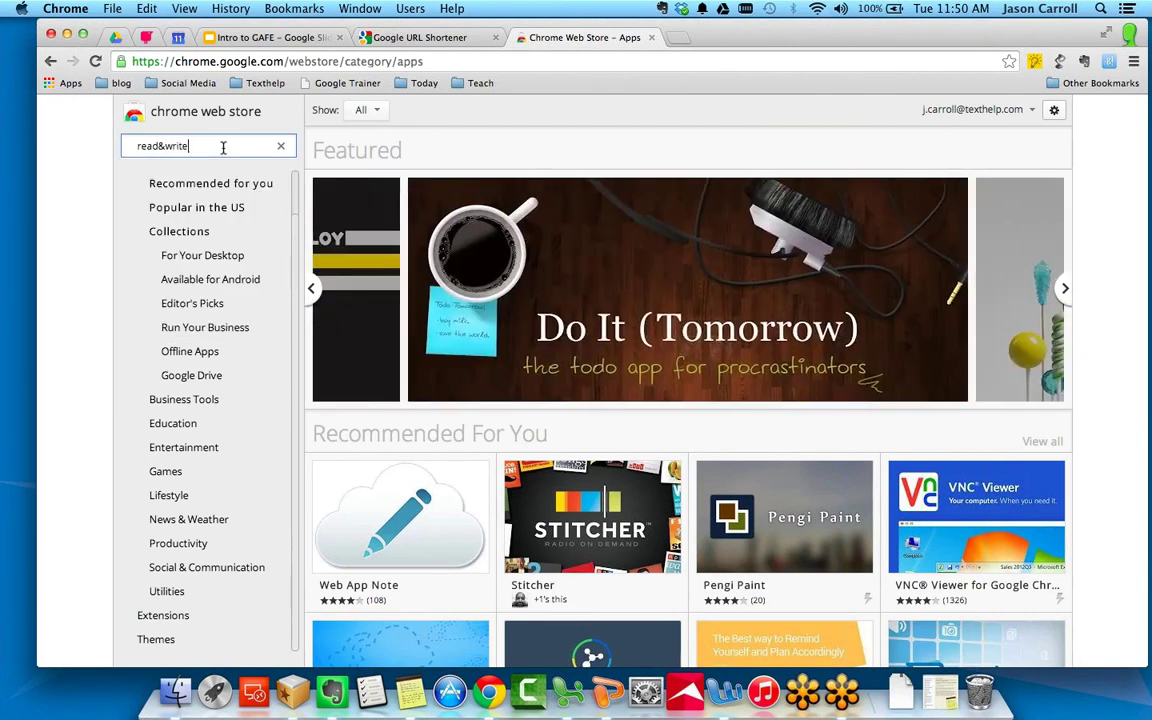
key("Return")
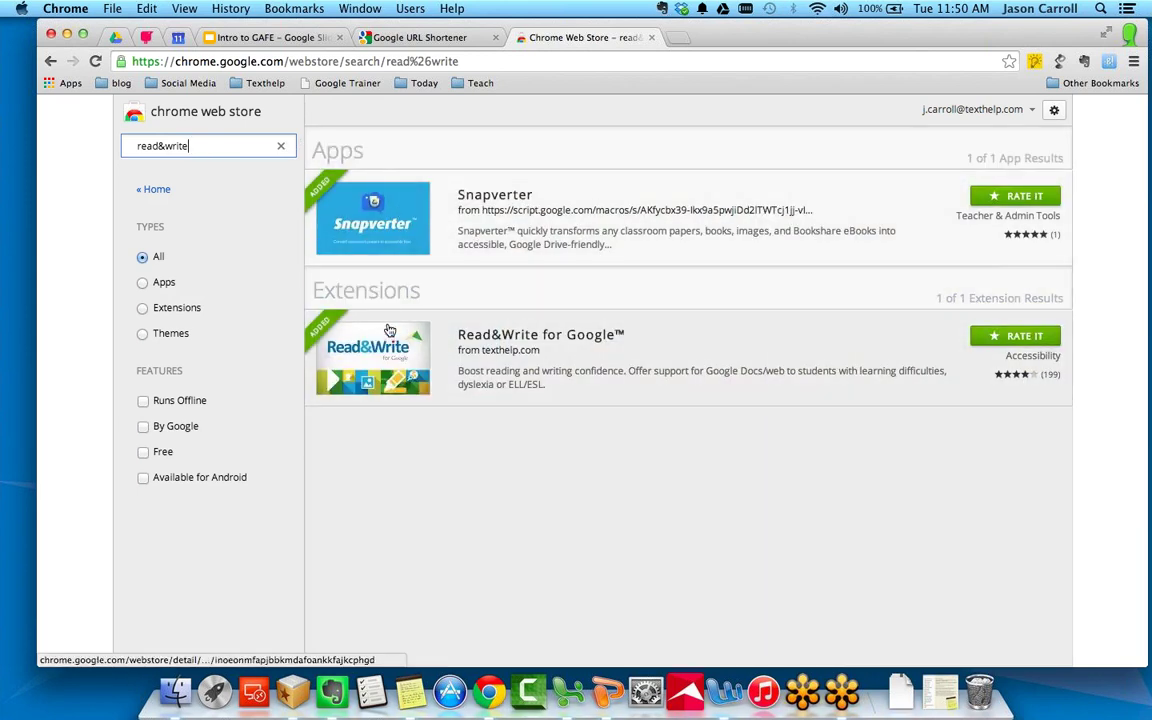
left_click(596, 354)
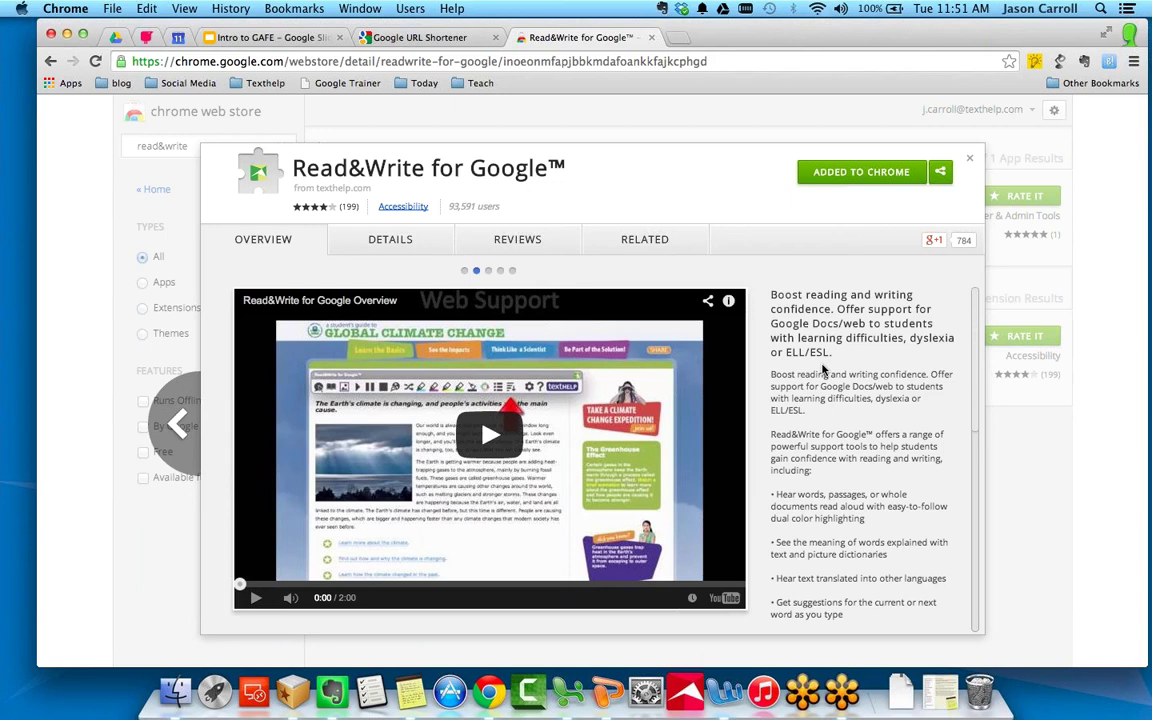
left_click(969, 161)
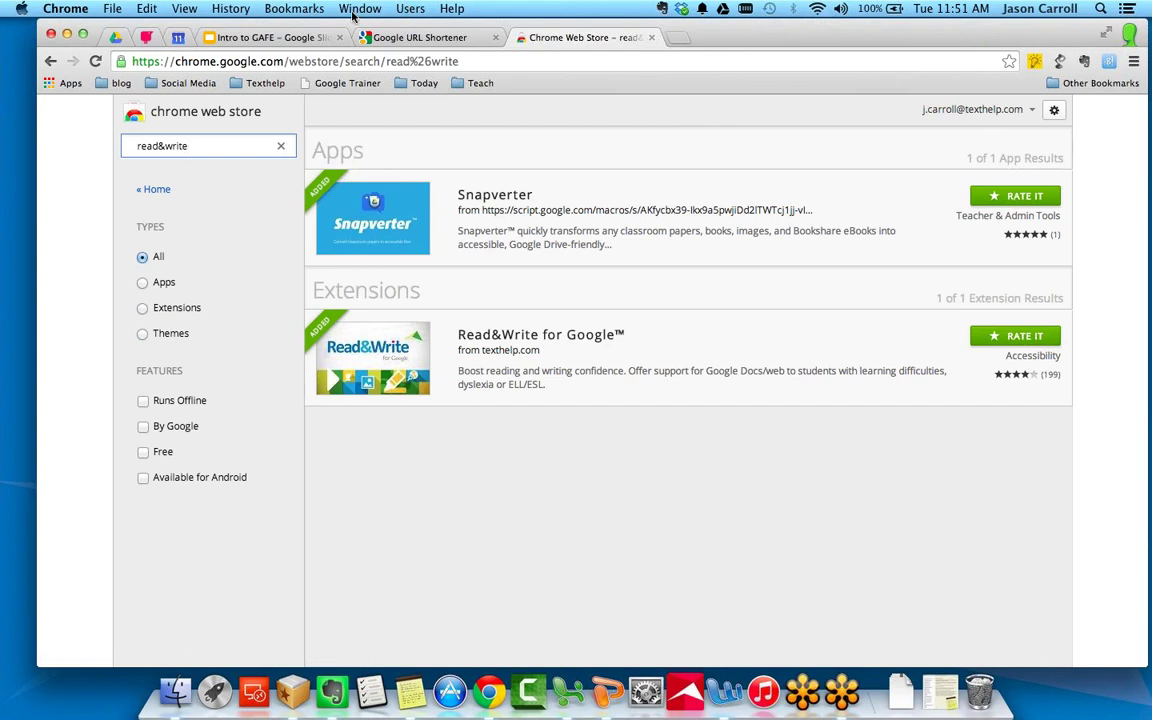
Open the History of the Olympic Games document from the Articles/Demo Docs folder in Google Drive.
left_click(115, 37)
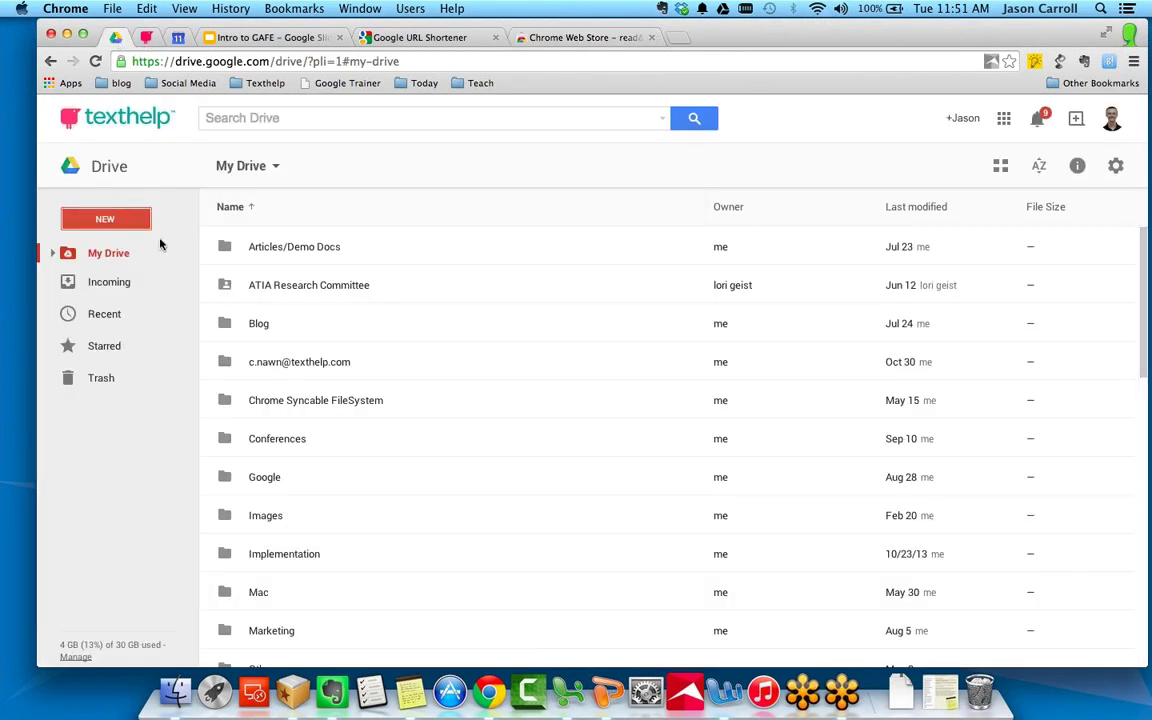
double_click(264, 248)
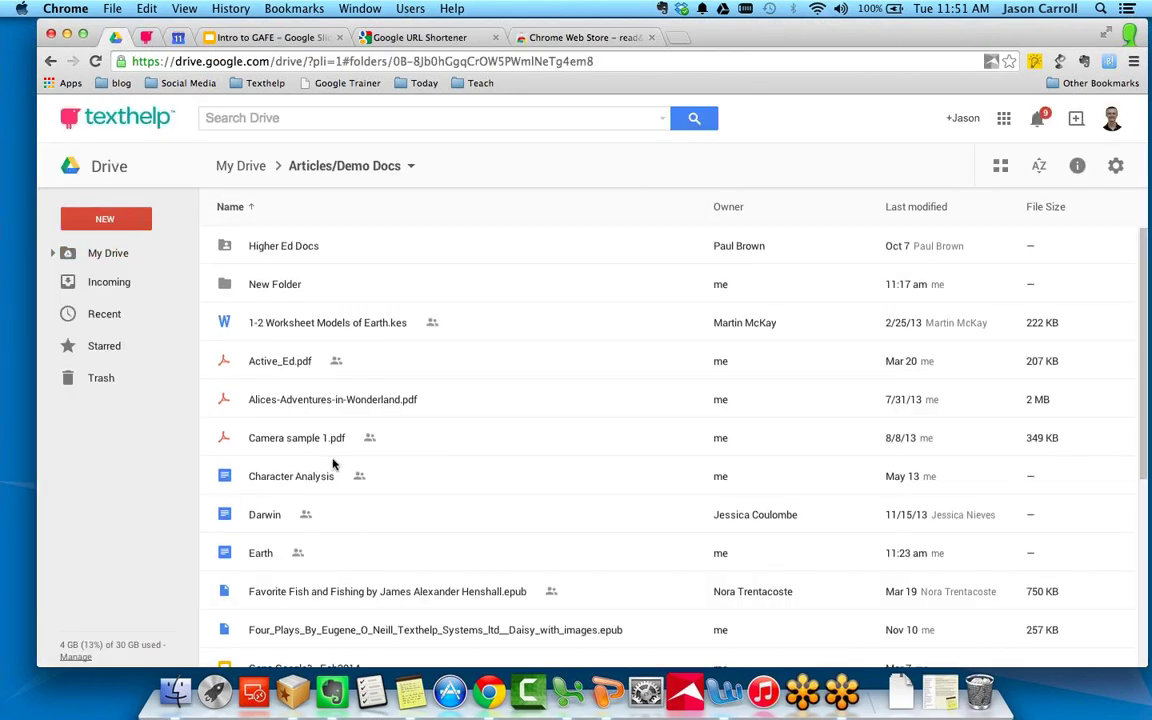
scroll(290, 475, "down", 1)
scroll(299, 545, "down", 3)
left_click(297, 545)
double_click(297, 545)
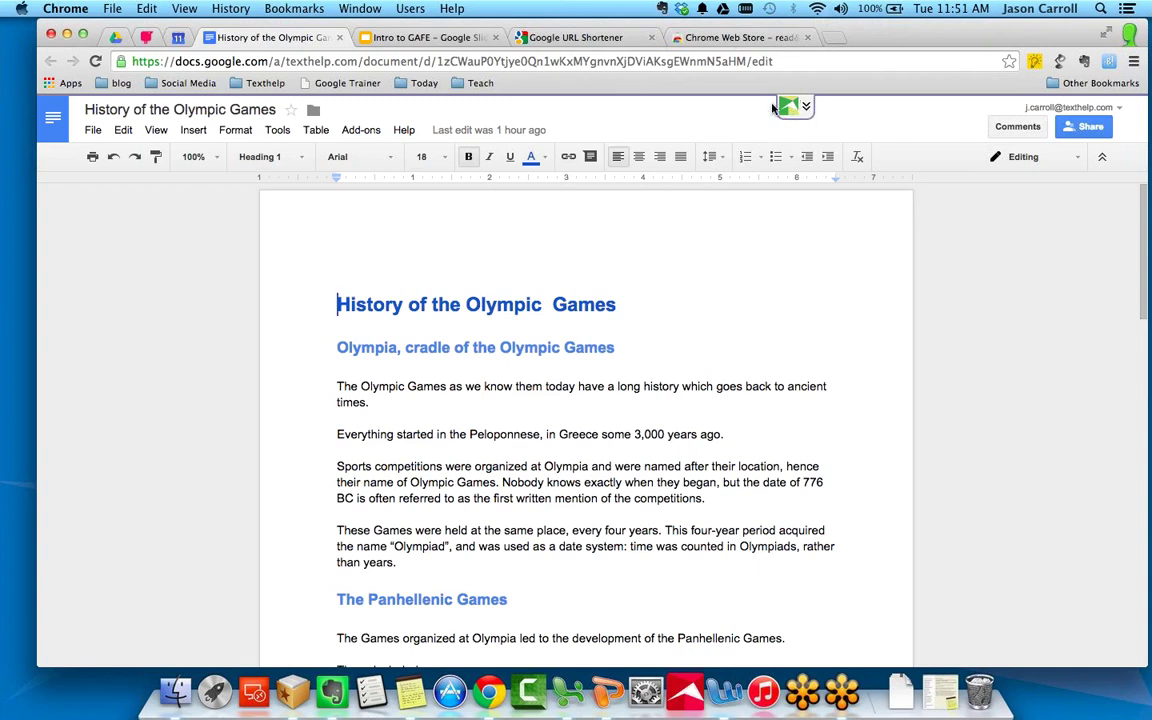
Expand the Read&Write toolbar, play the document's first body paragraph aloud, and stop the playback.
left_click(805, 109)
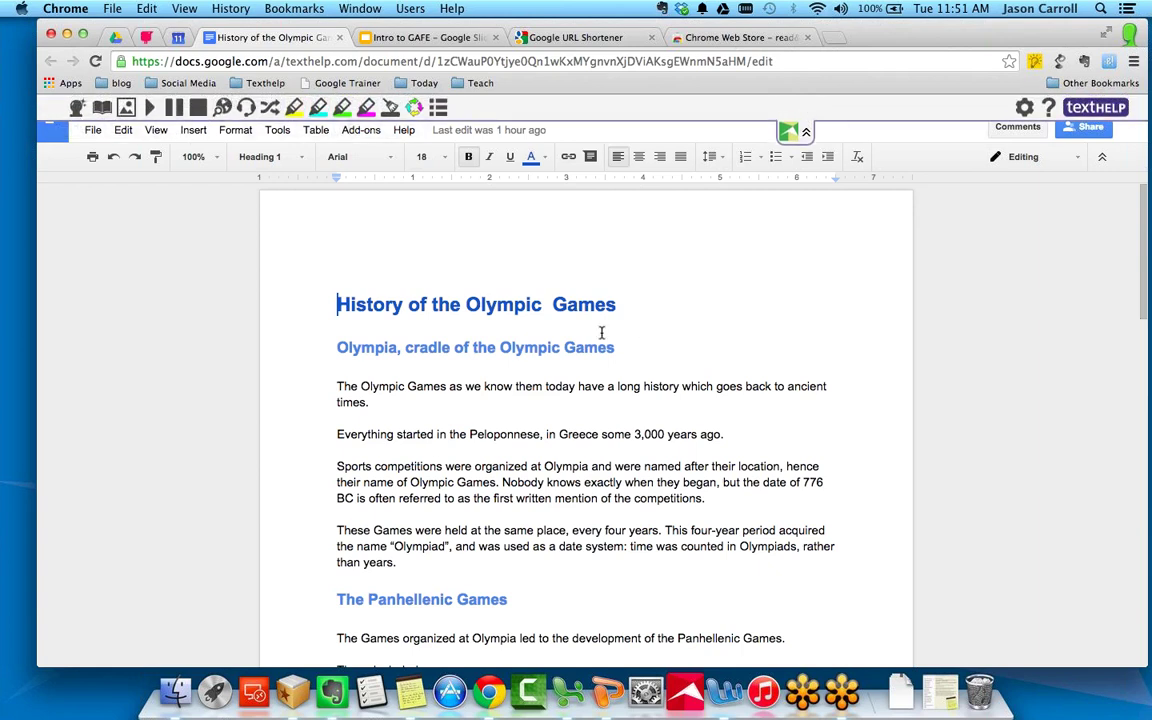
left_click(338, 389)
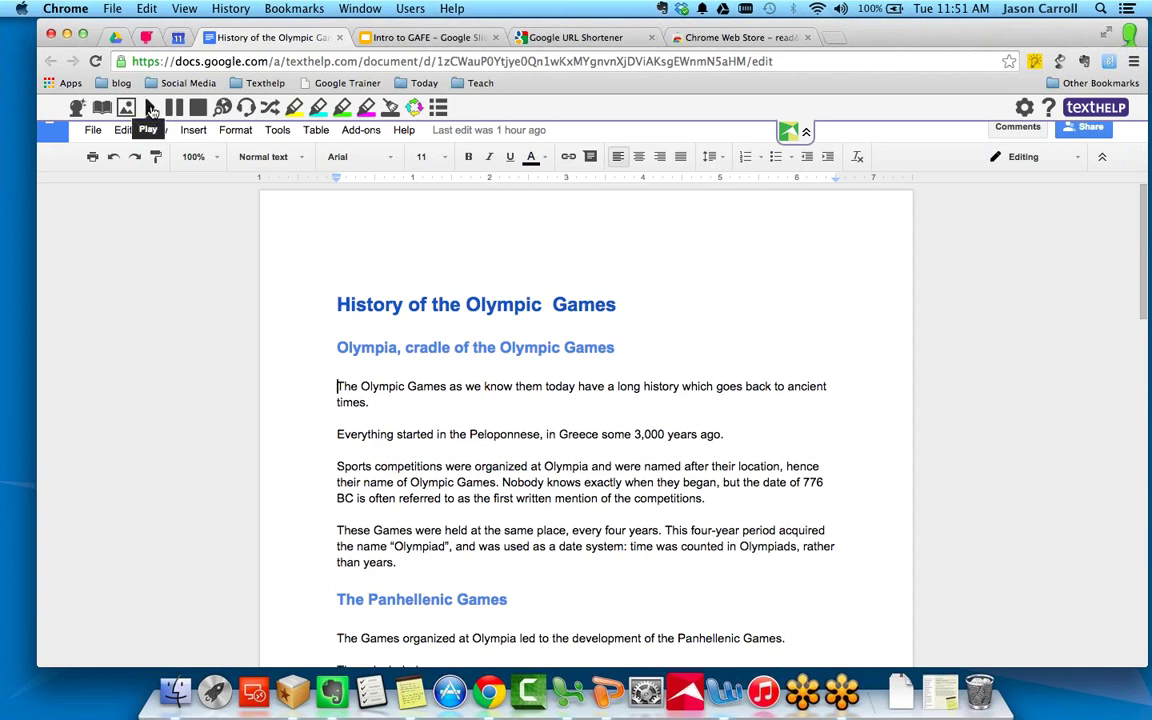
left_click(150, 108)
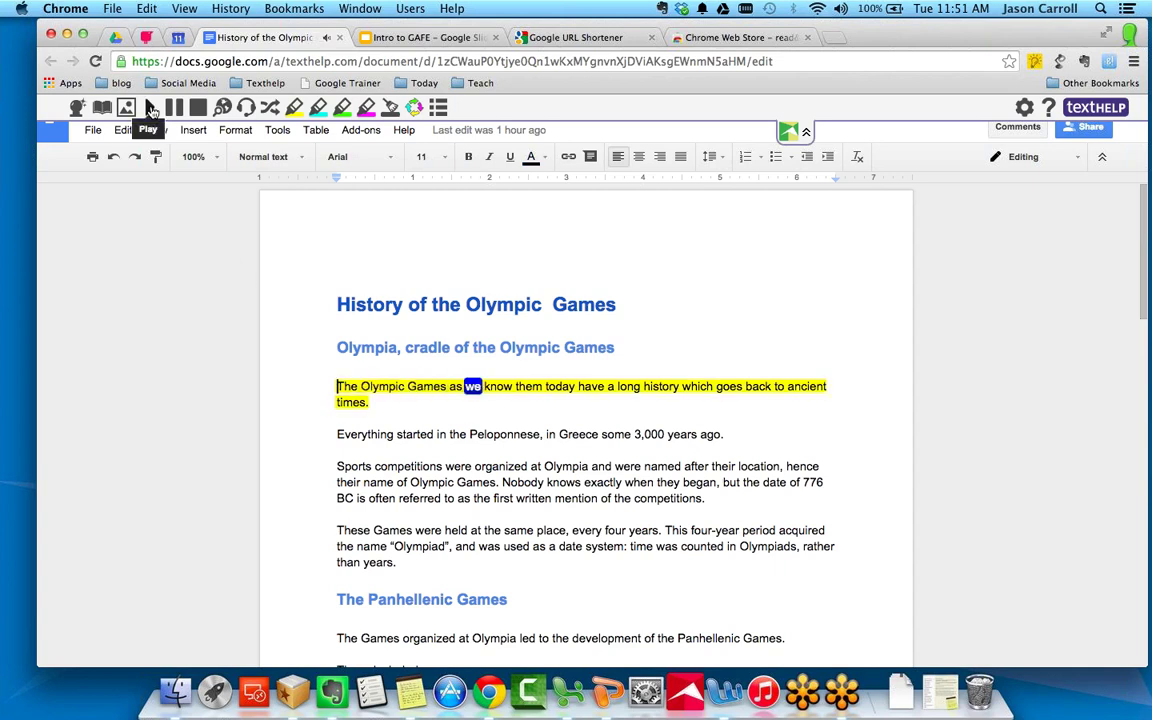
left_click(210, 105)
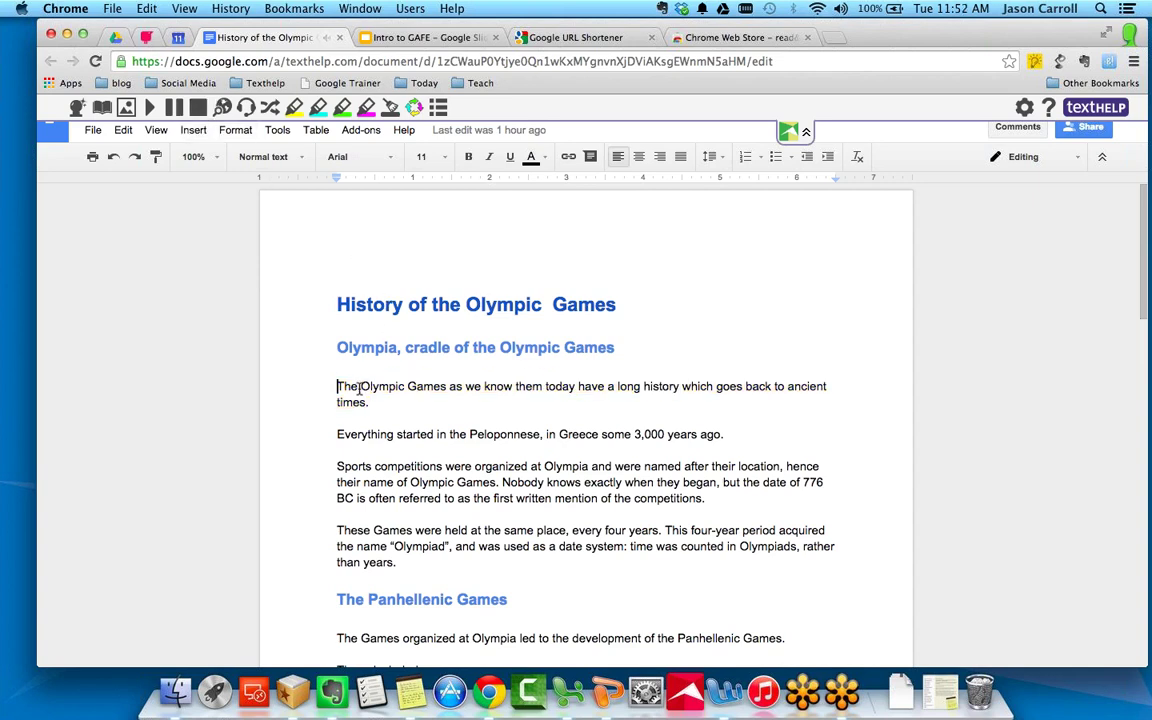
Look up the word "Olympic" from the first body paragraph in the Picture Dictionary and close it.
left_click(390, 386)
double_click(380, 386)
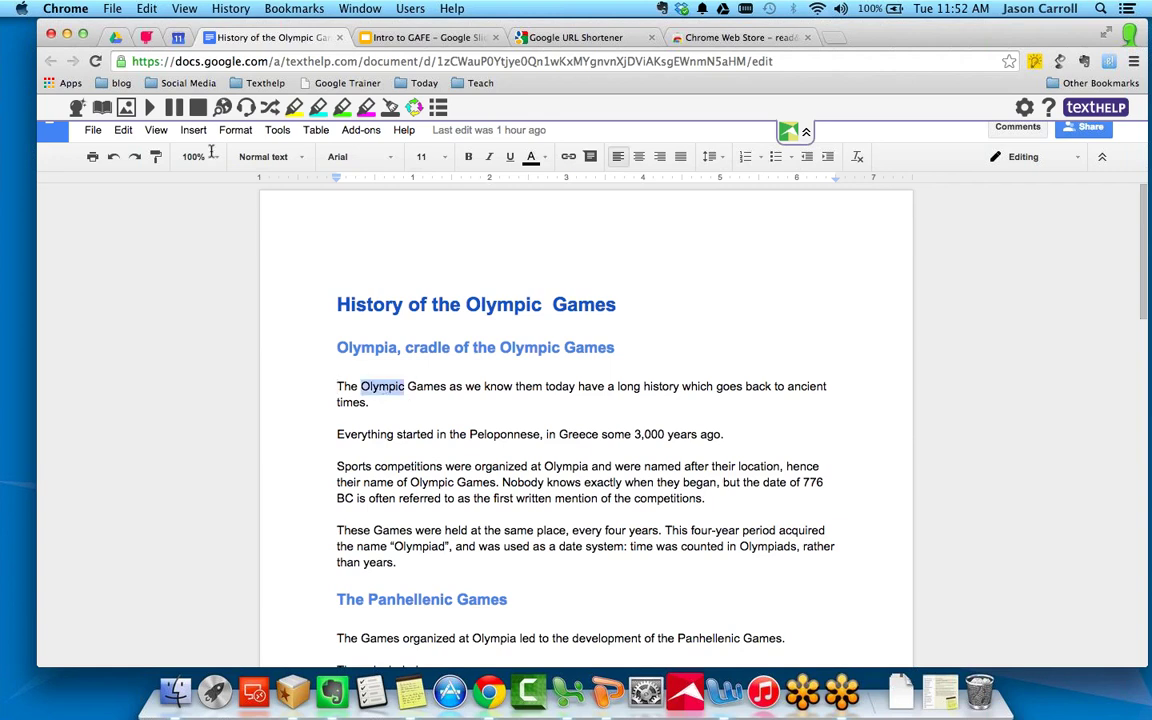
left_click(126, 107)
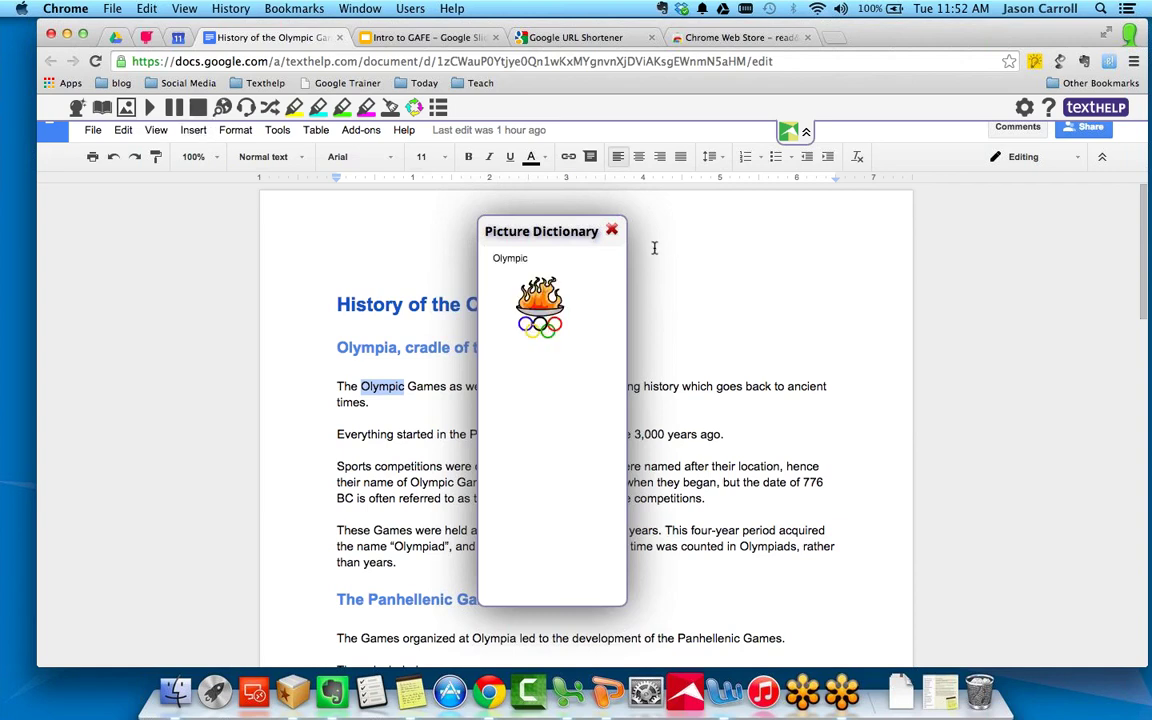
left_click(611, 231)
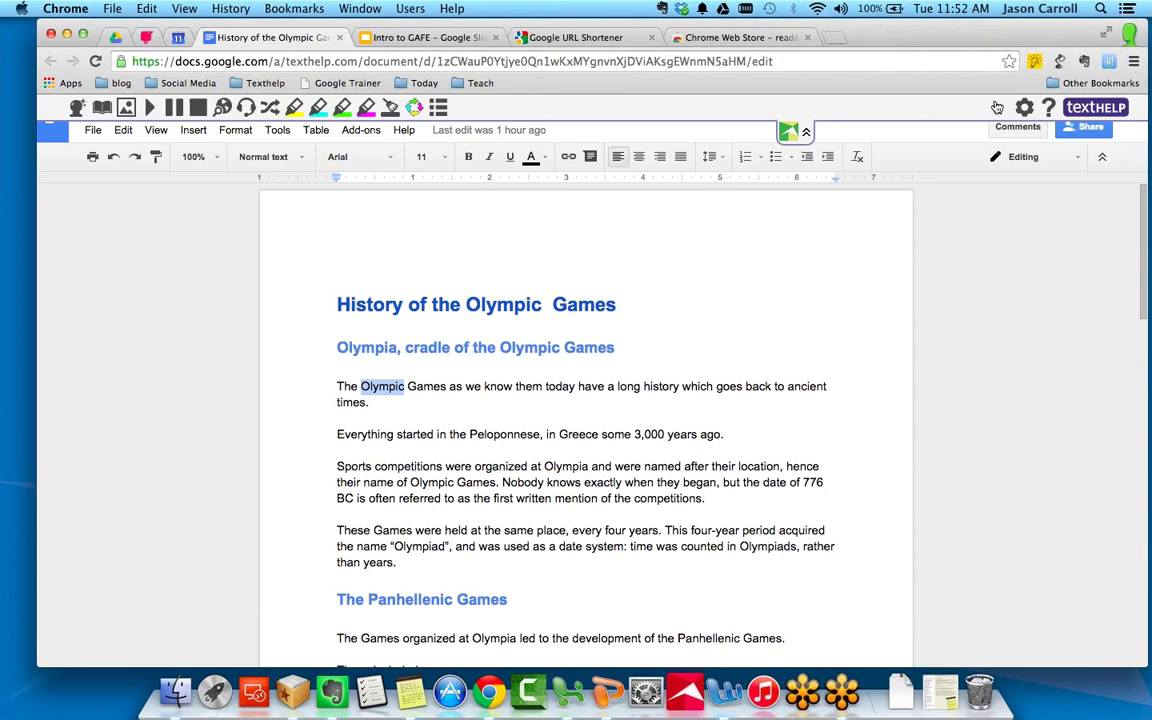
Open the Read&Write for Google help, view the Let's Get Started page, and go to the site's home page.
left_click(1048, 110)
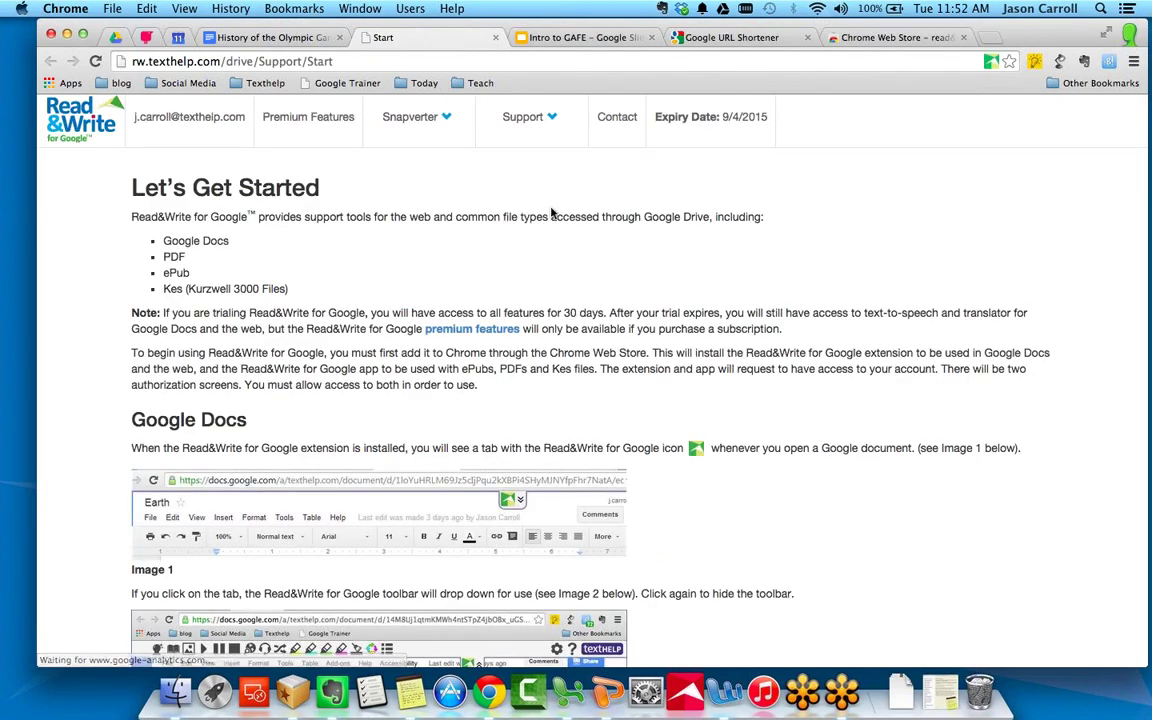
scroll(540, 213, "down", 5)
scroll(531, 214, "up", 5)
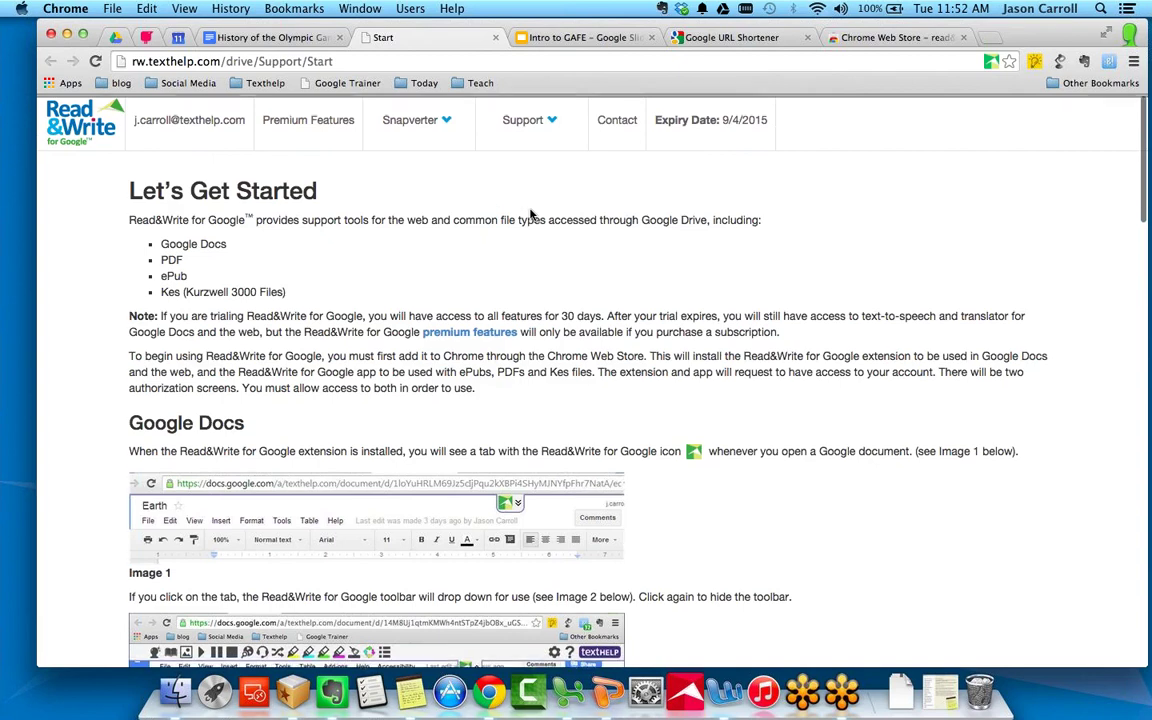
left_click(77, 122)
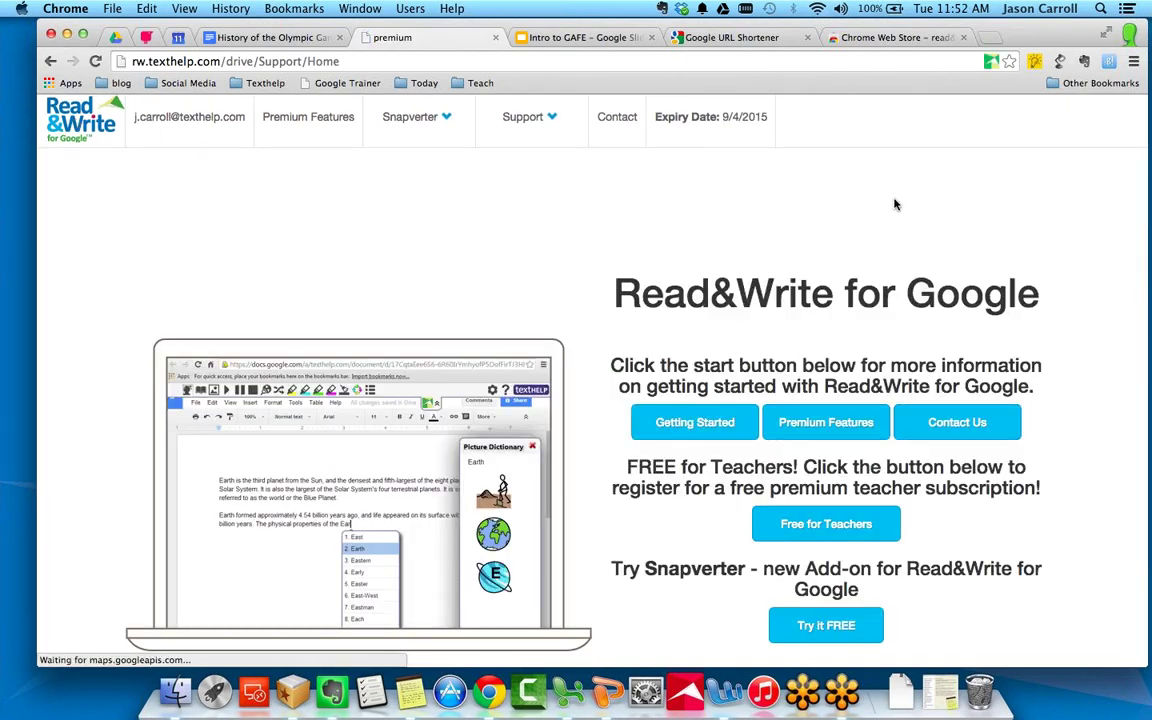
scroll(895, 204, "down", 1)
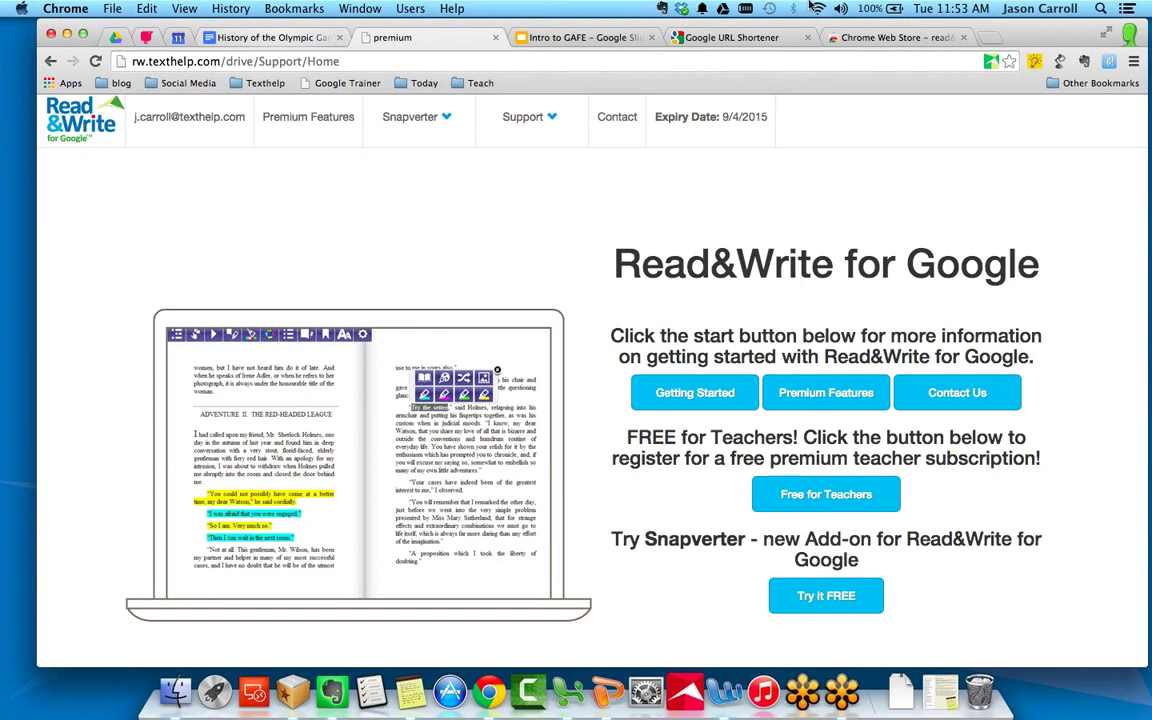
left_click(888, 38)
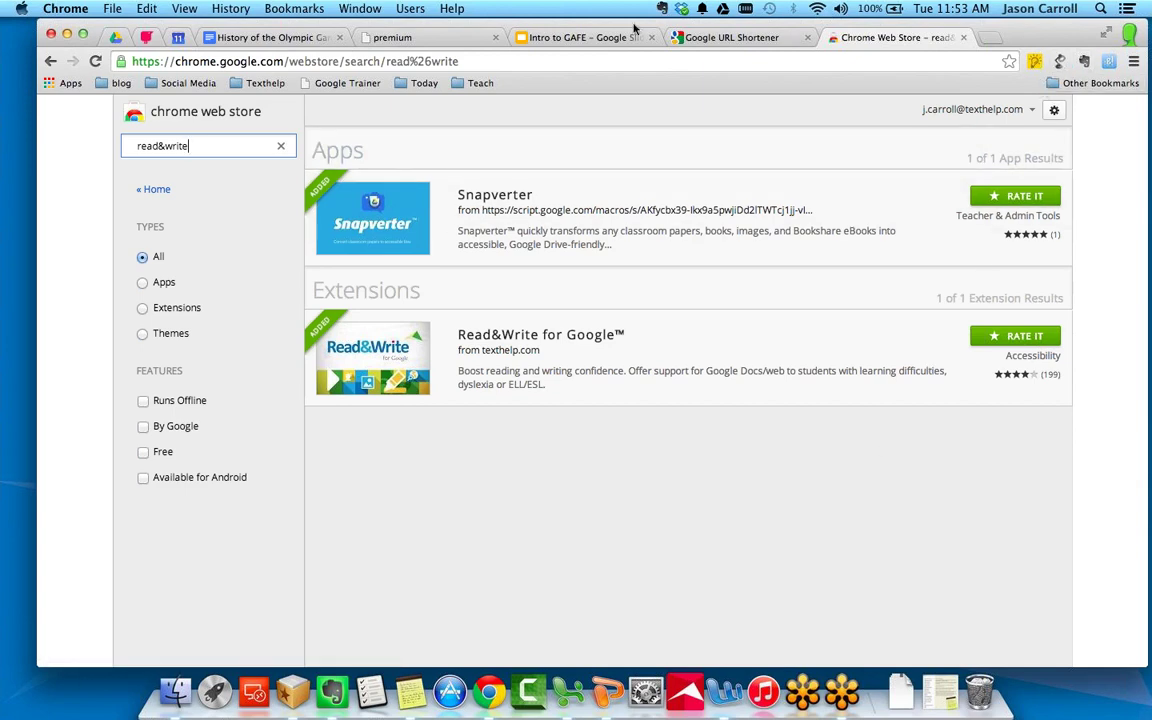
left_click(580, 38)
scroll(120, 440, "down", 1)
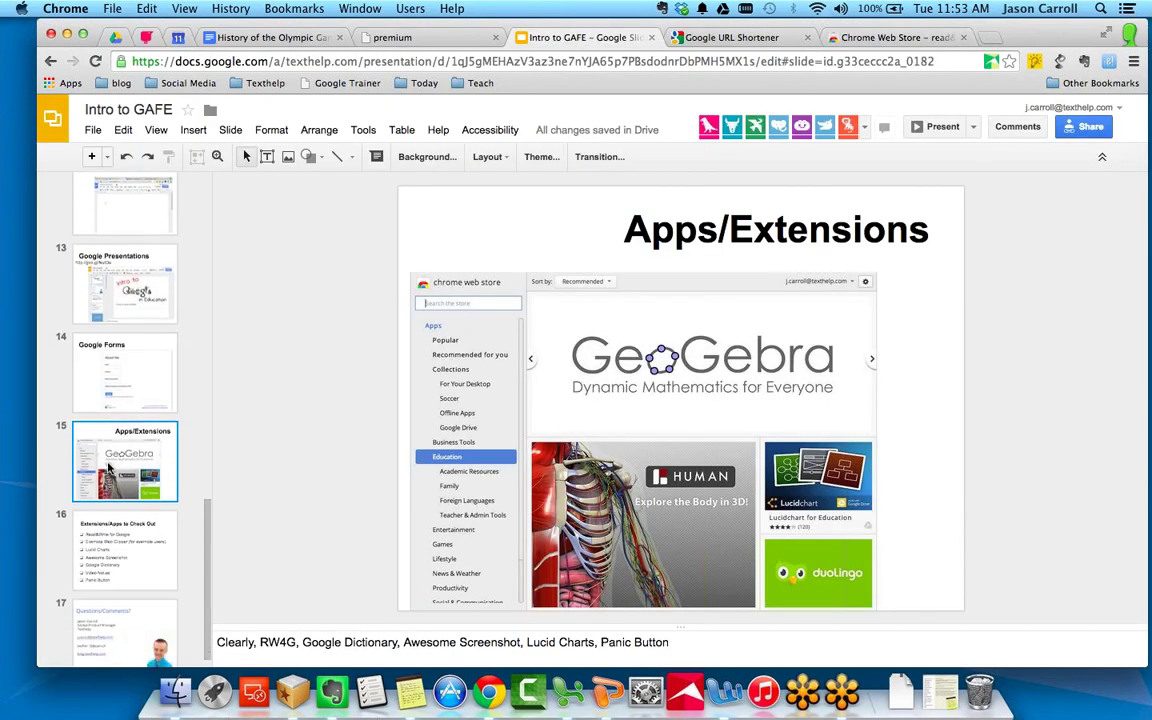
scroll(120, 400, "up", 2)
left_click(125, 305)
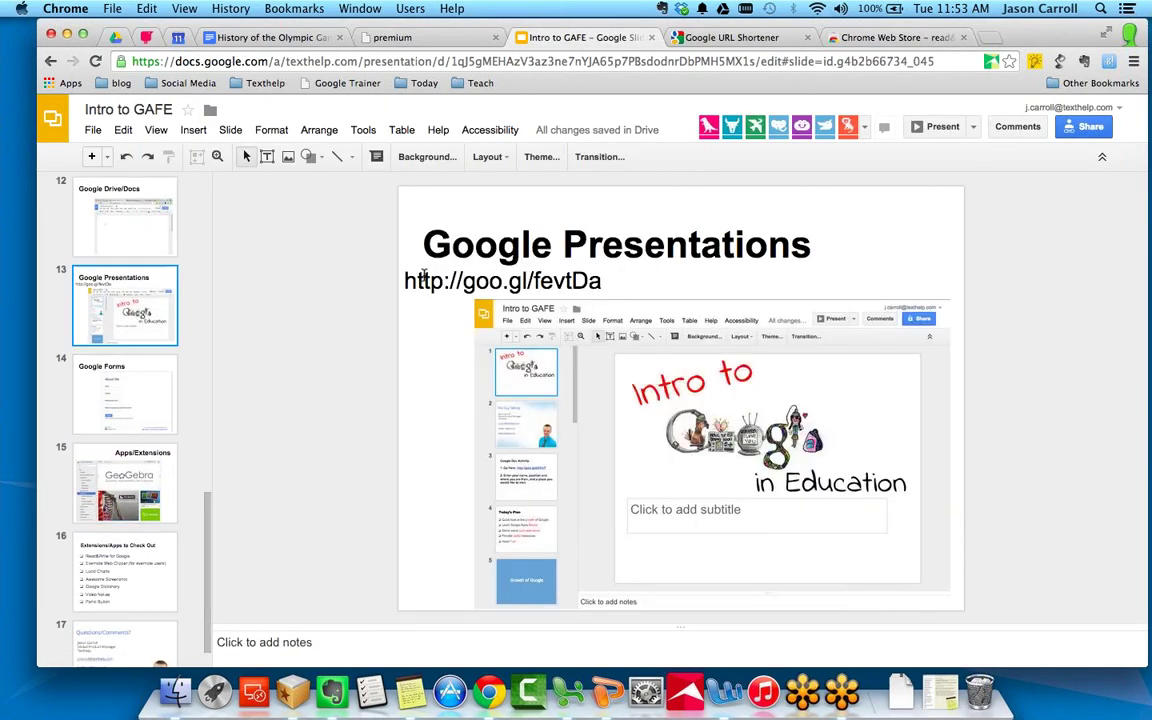
left_click(424, 276)
left_click_drag(406, 281, 614, 284)
key("super+c")
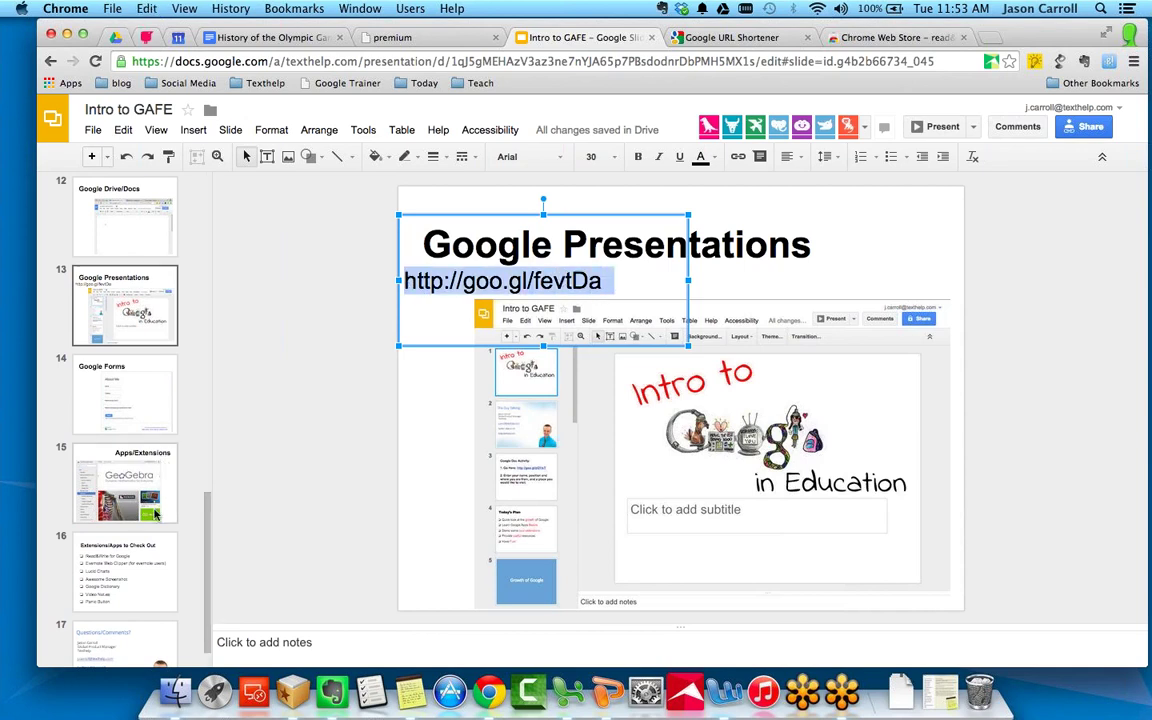
left_click(125, 565)
key("super+v")
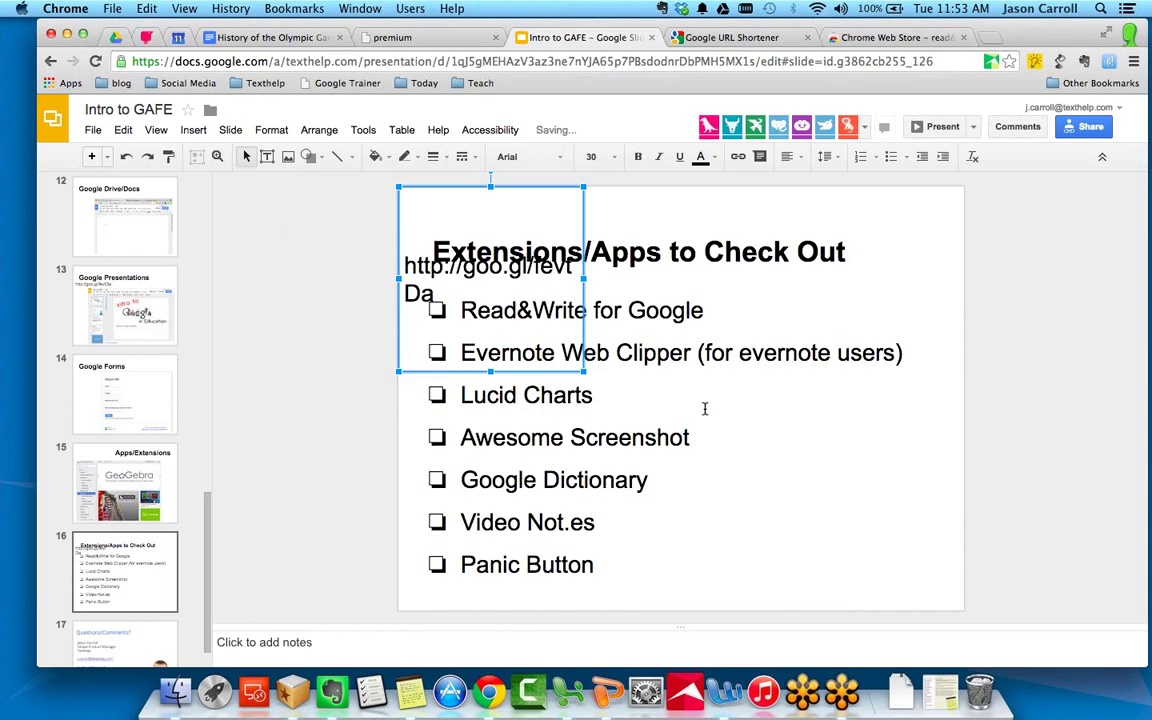